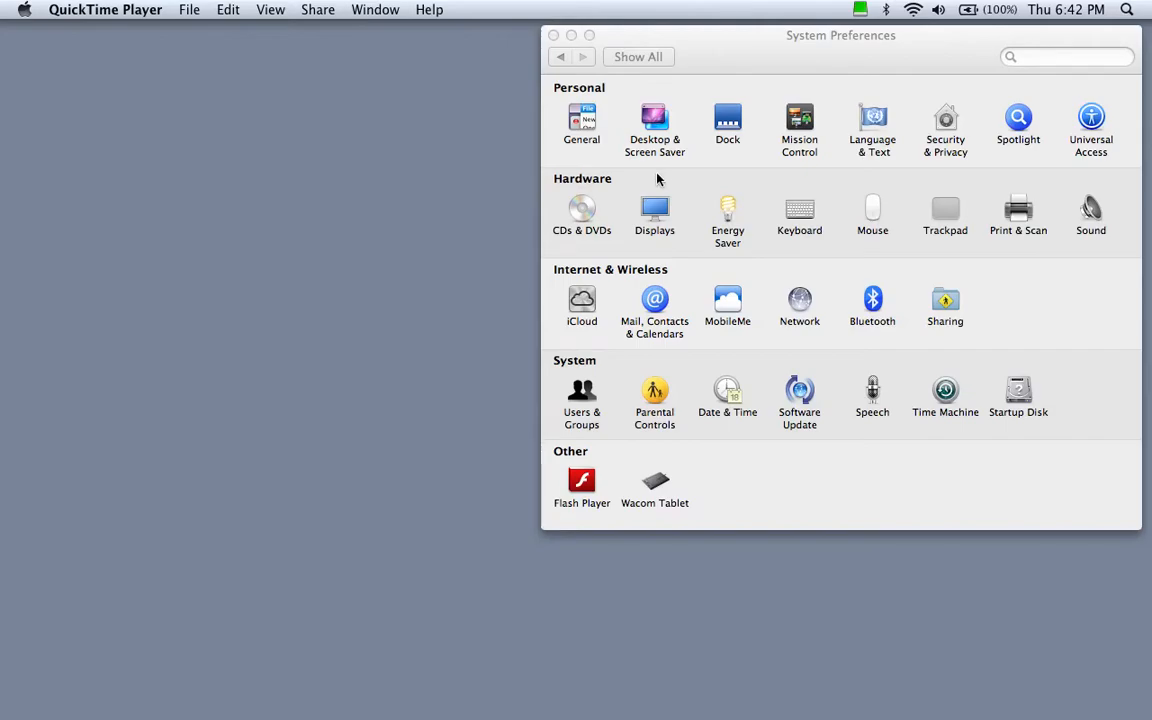
# Step: Raise the mouse tracking speed to near fast and assign the right mouse button as Secondary Button in the Mouse preferences
pyautogui.click(871, 214)
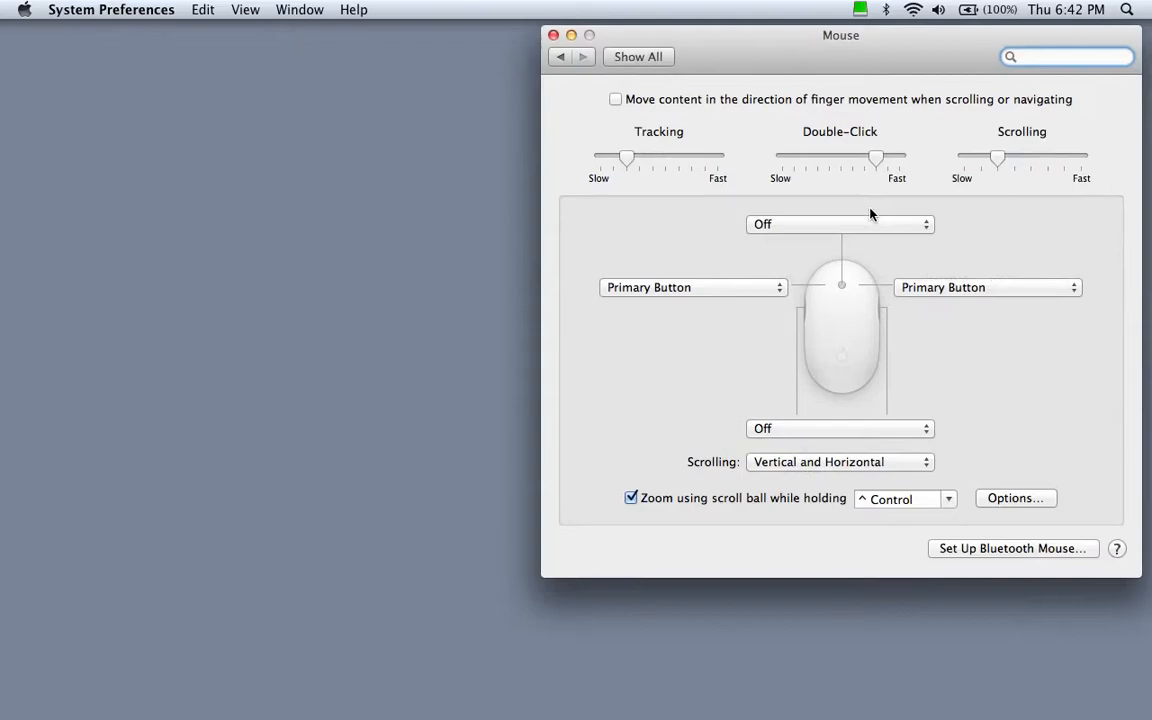
pyautogui.click(693, 160)
pyautogui.click(980, 289)
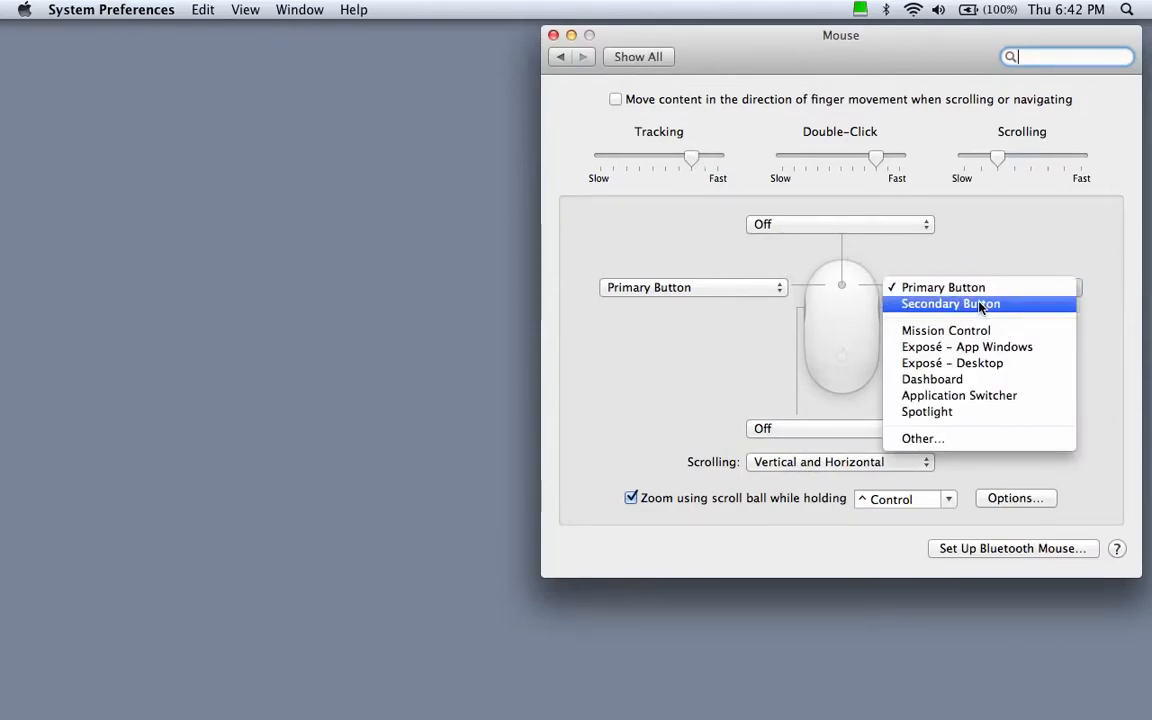
pyautogui.click(980, 304)
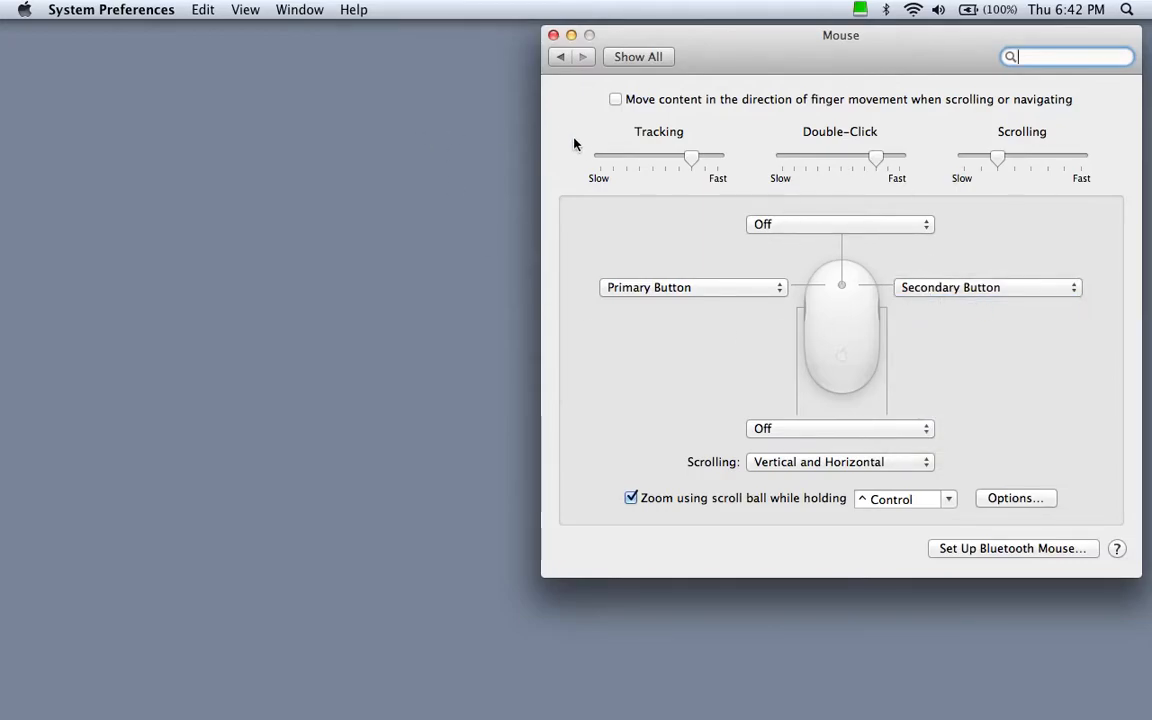
pyautogui.moveTo(686, 157); pyautogui.dragTo(679, 158)
pyautogui.click(648, 52)
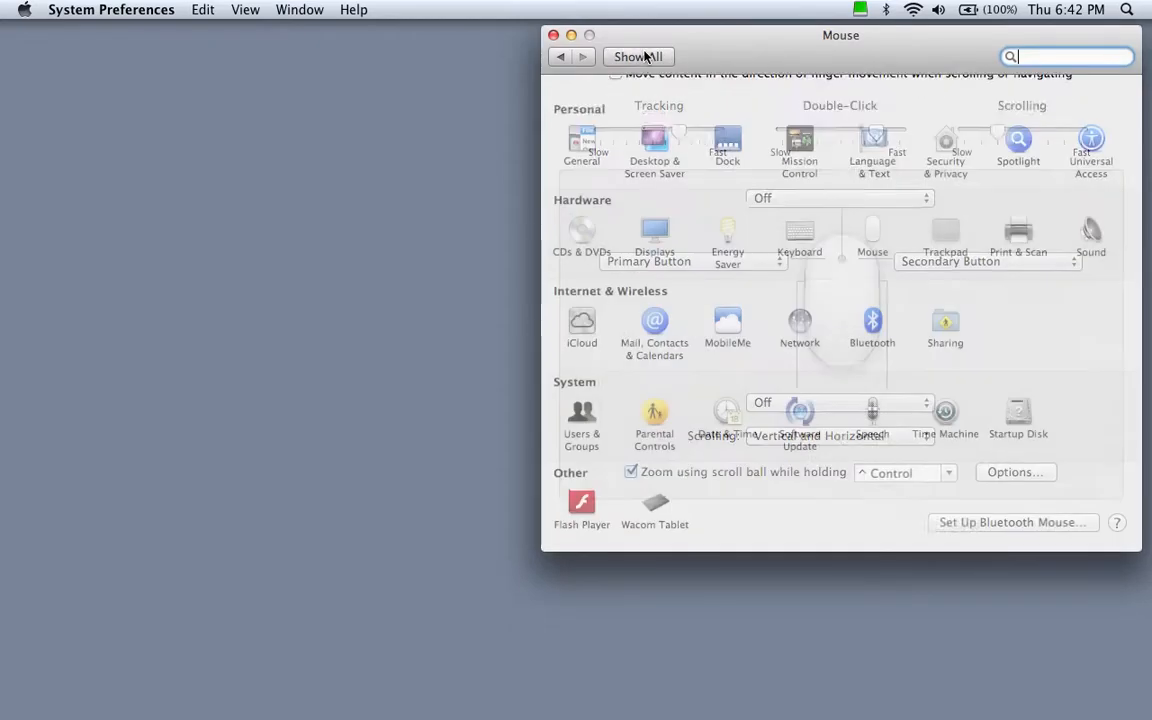
# Step: Launch Lightroom and create a default catalog in place of the missing one
pyautogui.moveTo(593, 680)
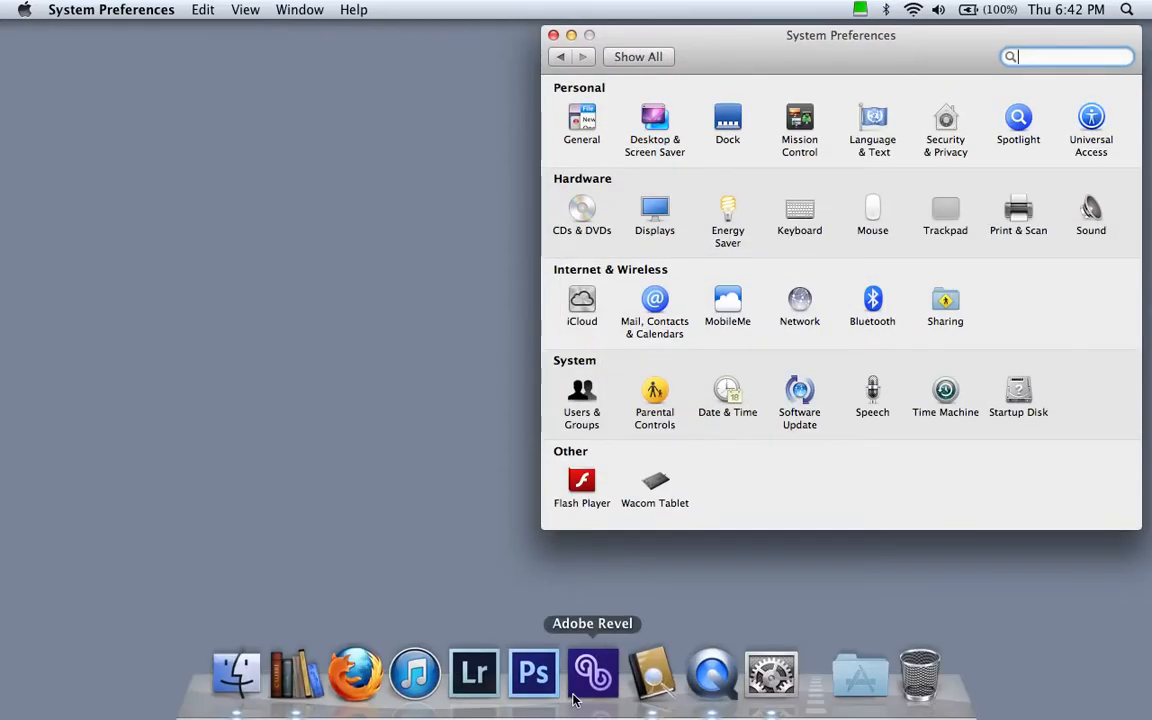
pyautogui.click(490, 685)
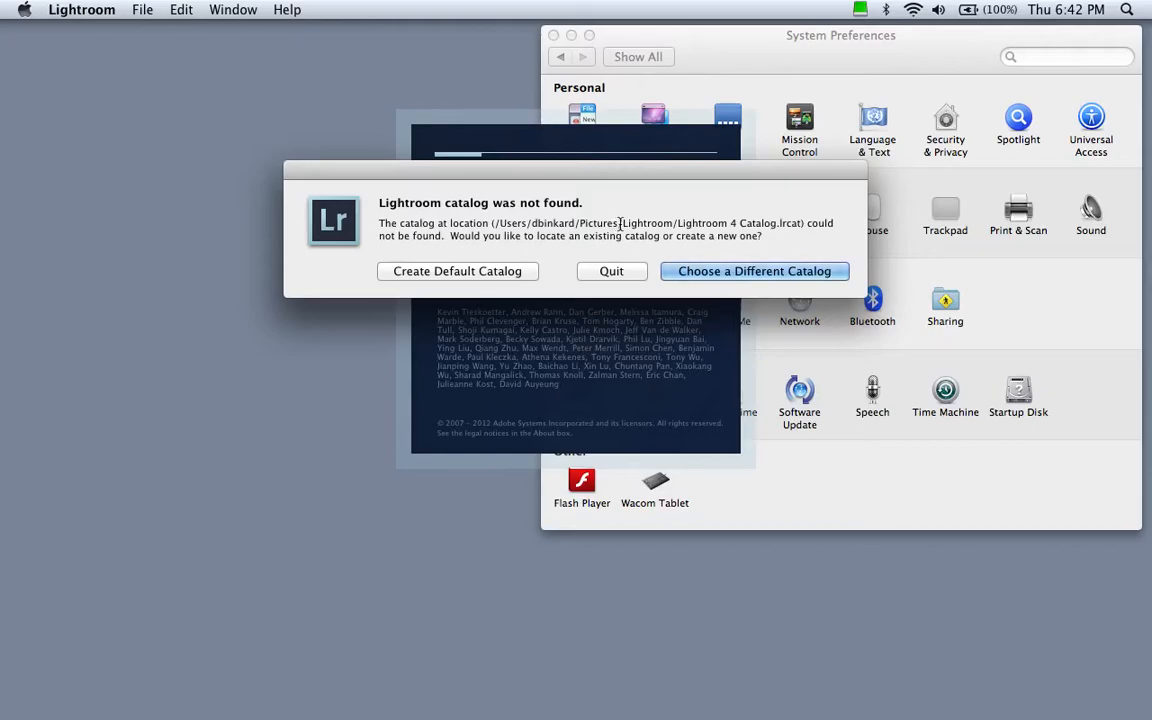
pyautogui.click(513, 278)
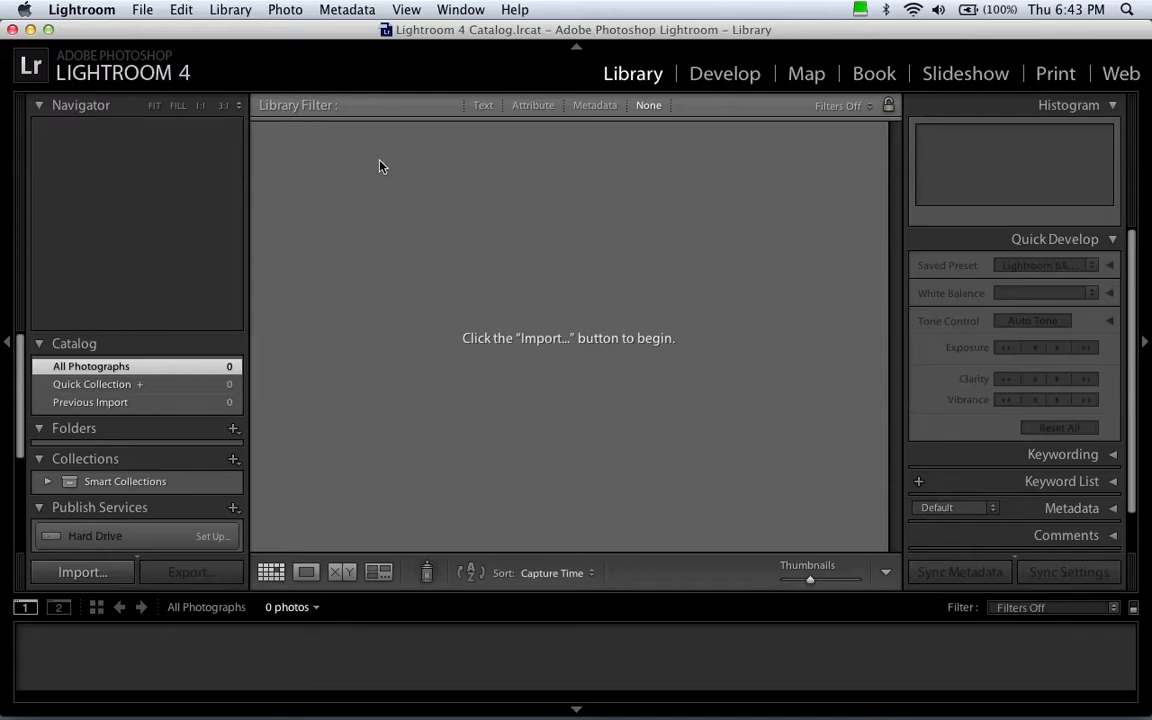
# Step: Open the metadata preset editor and collapse the Basic Info, Camera Info and IPTC Content sections
pyautogui.click(357, 10)
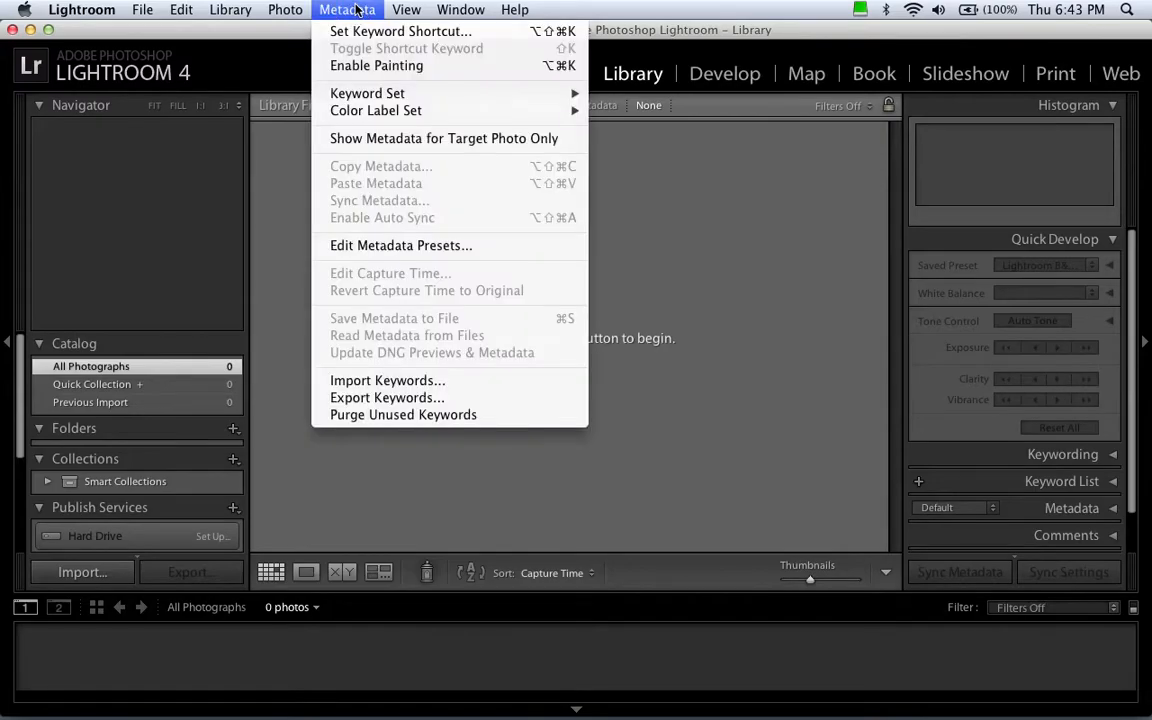
pyautogui.click(383, 246)
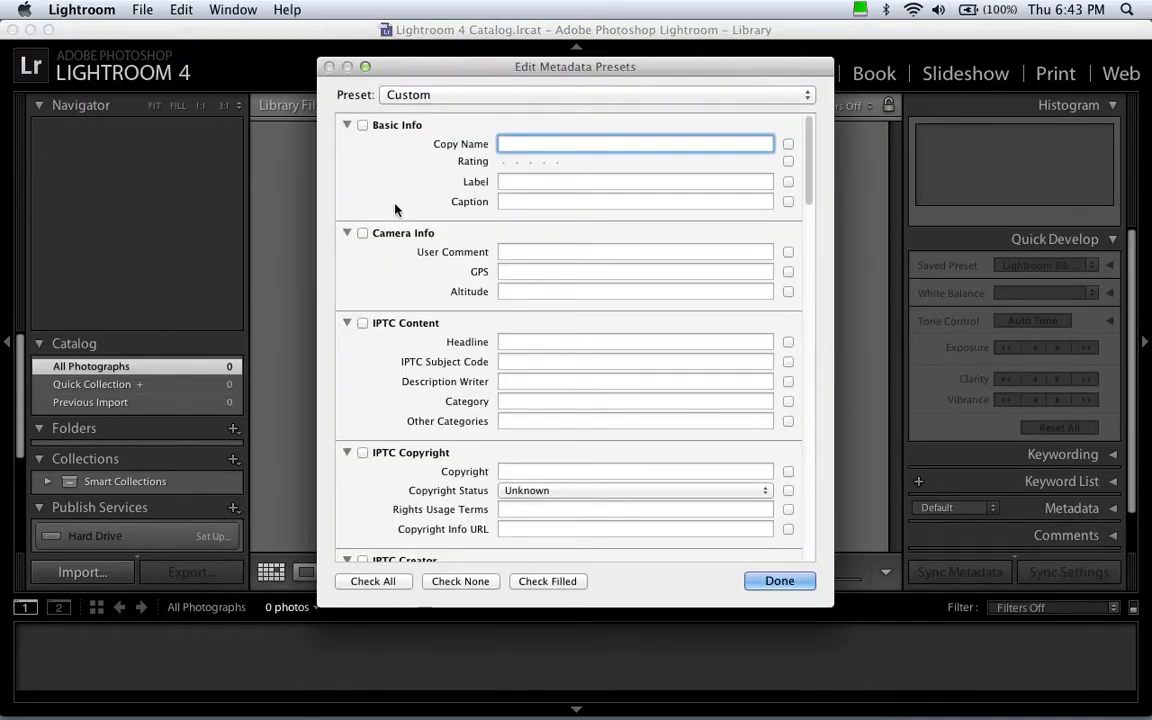
pyautogui.moveTo(380, 64); pyautogui.dragTo(383, 19)
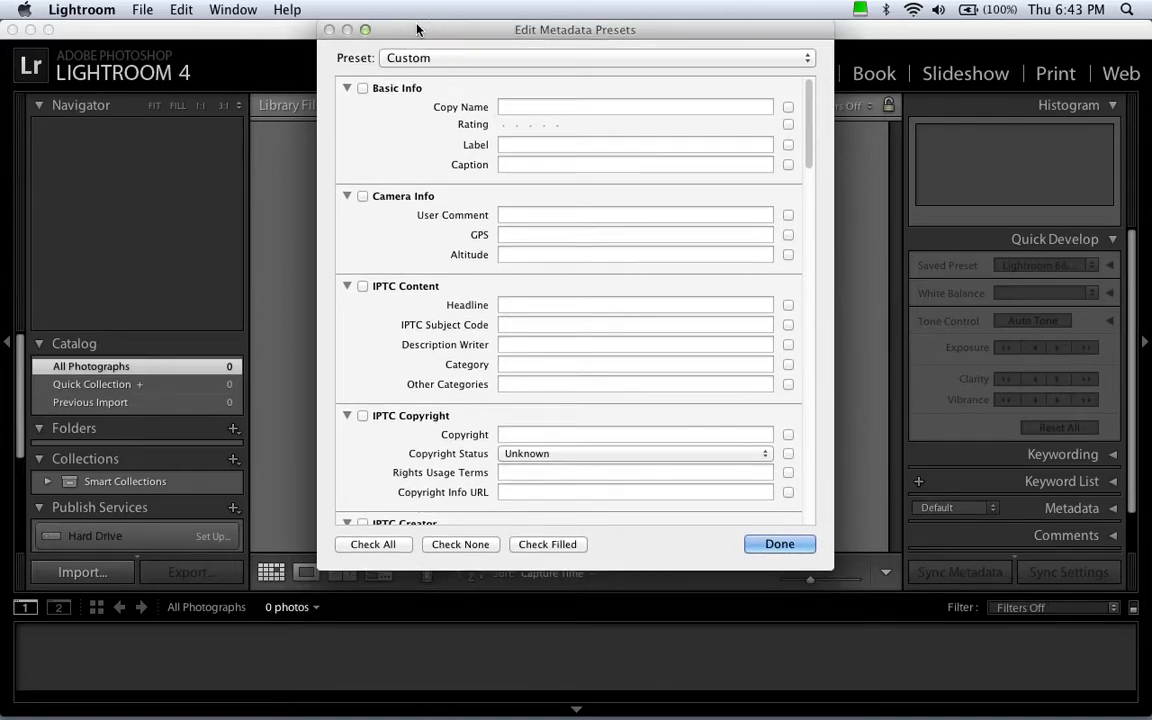
pyautogui.click(347, 89)
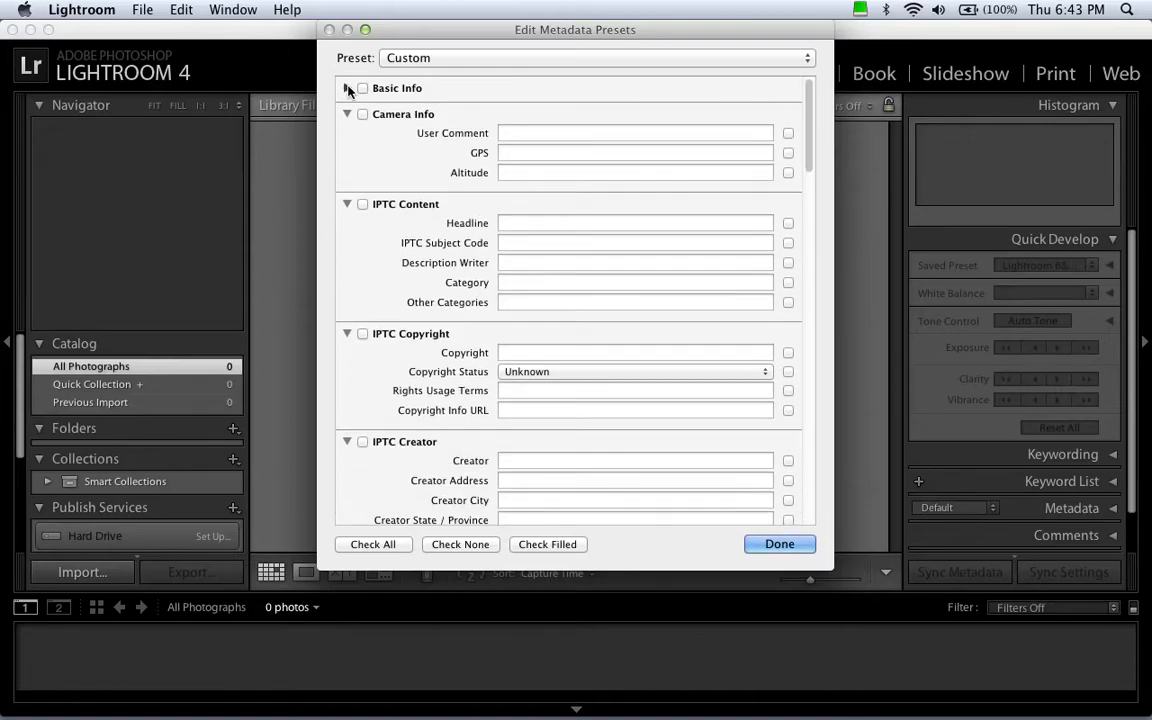
pyautogui.click(347, 114)
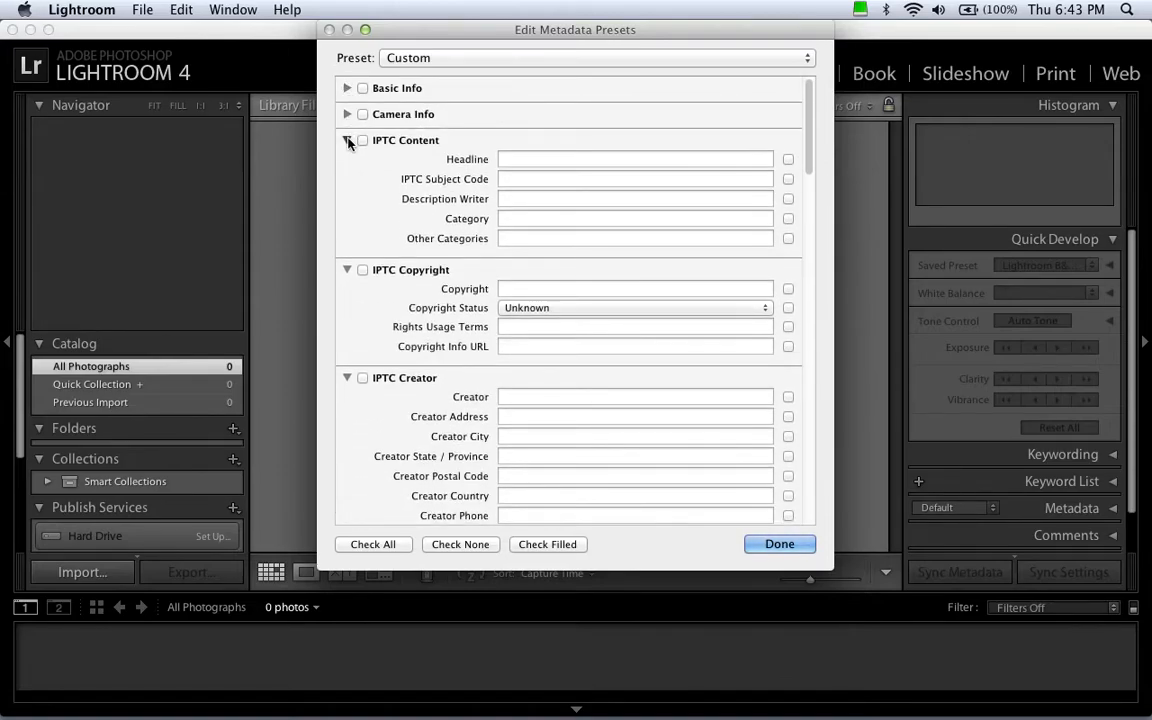
pyautogui.click(347, 140)
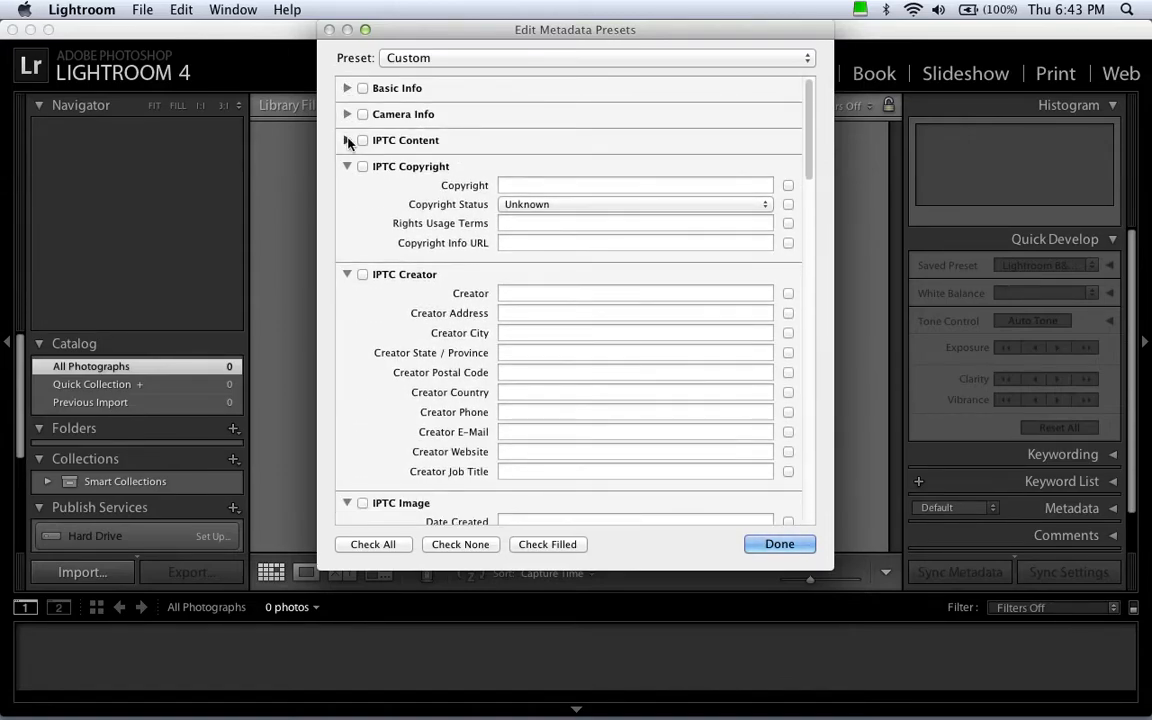
# Step: Enter a "Copyright ©" notice with the photographer's full name, set the copyright status to Copyrighted, and collapse IPTC Copyright
pyautogui.click(535, 185)
pyautogui.write('C')
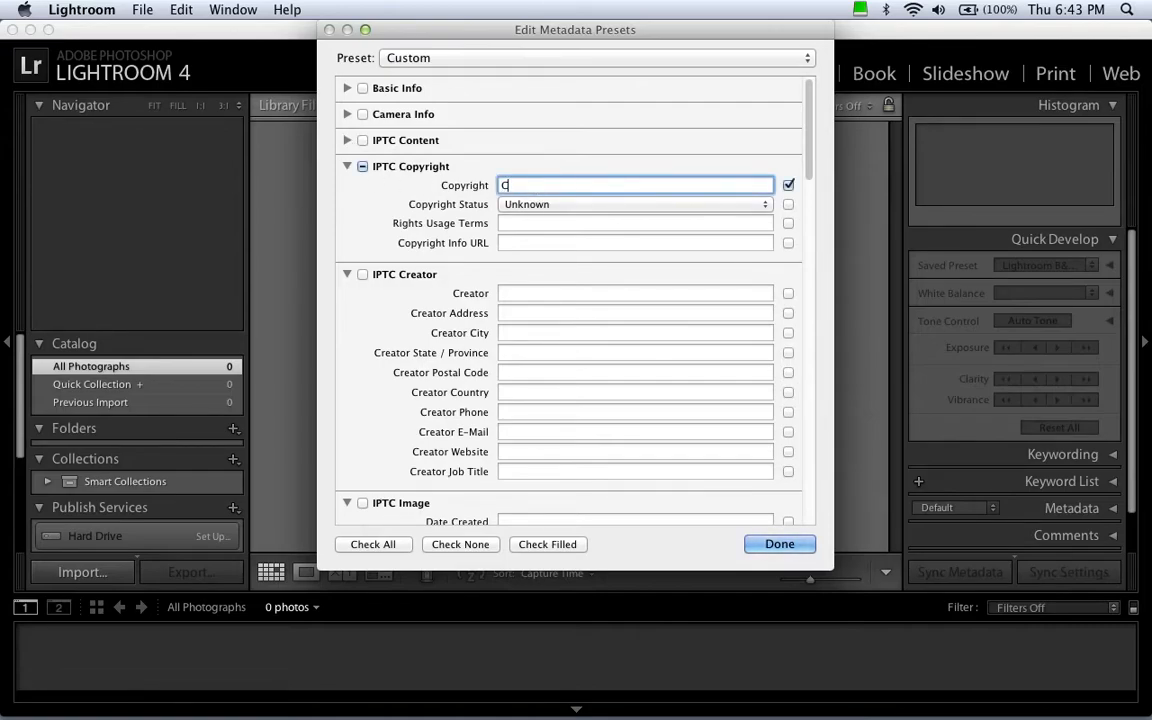
pyautogui.write('opyright © Daniel Binkard')
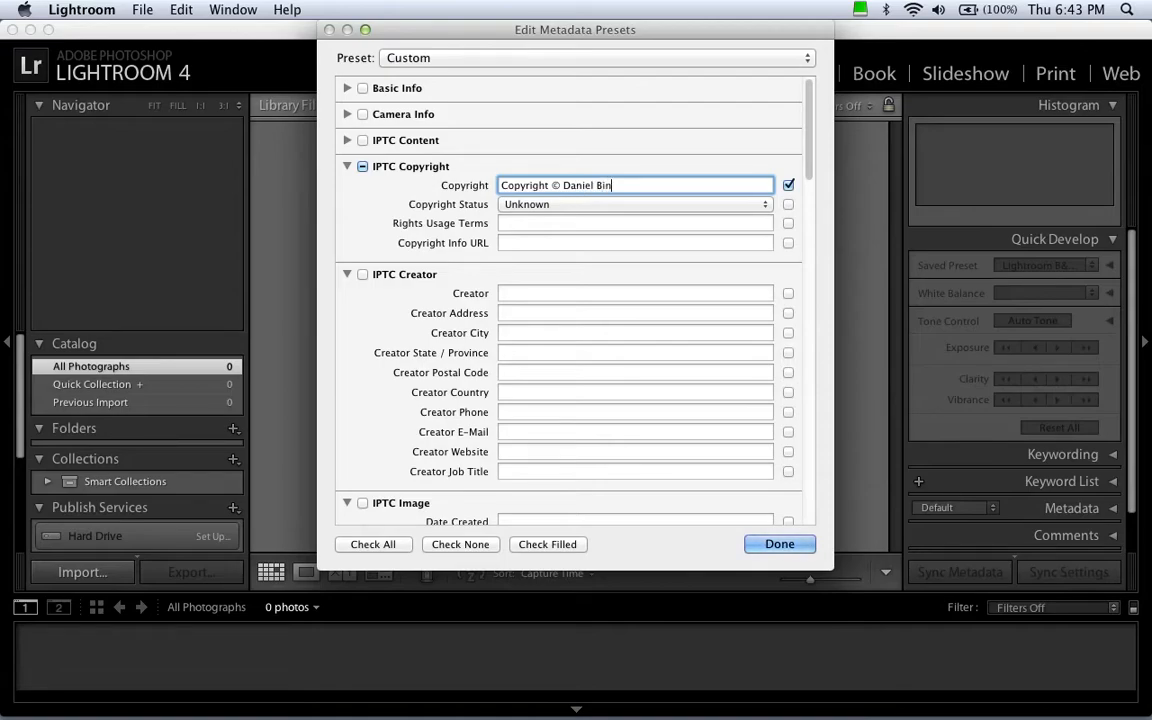
pyautogui.click(592, 208)
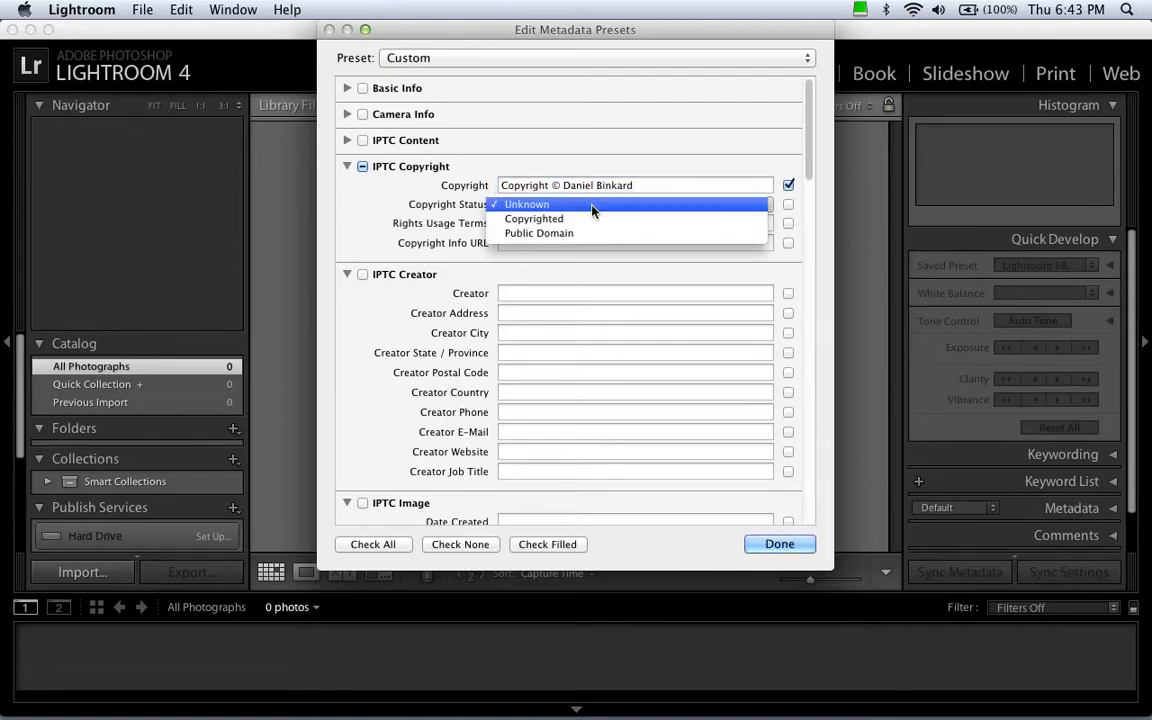
pyautogui.click(592, 219)
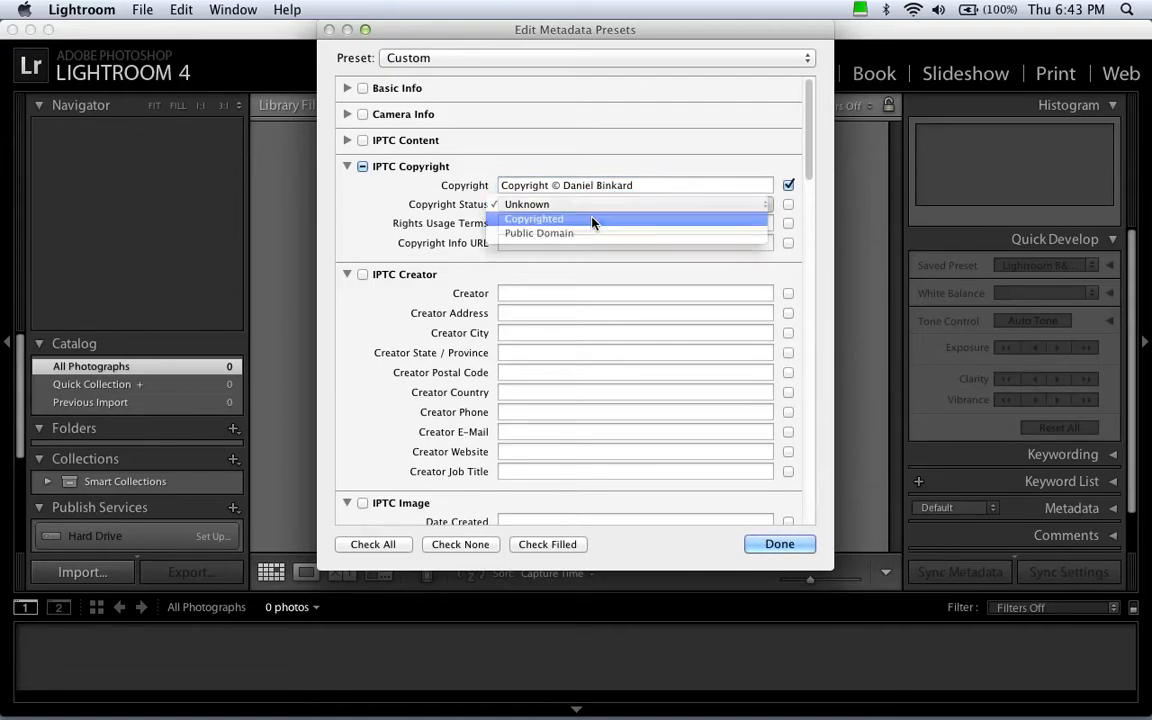
pyautogui.click(346, 167)
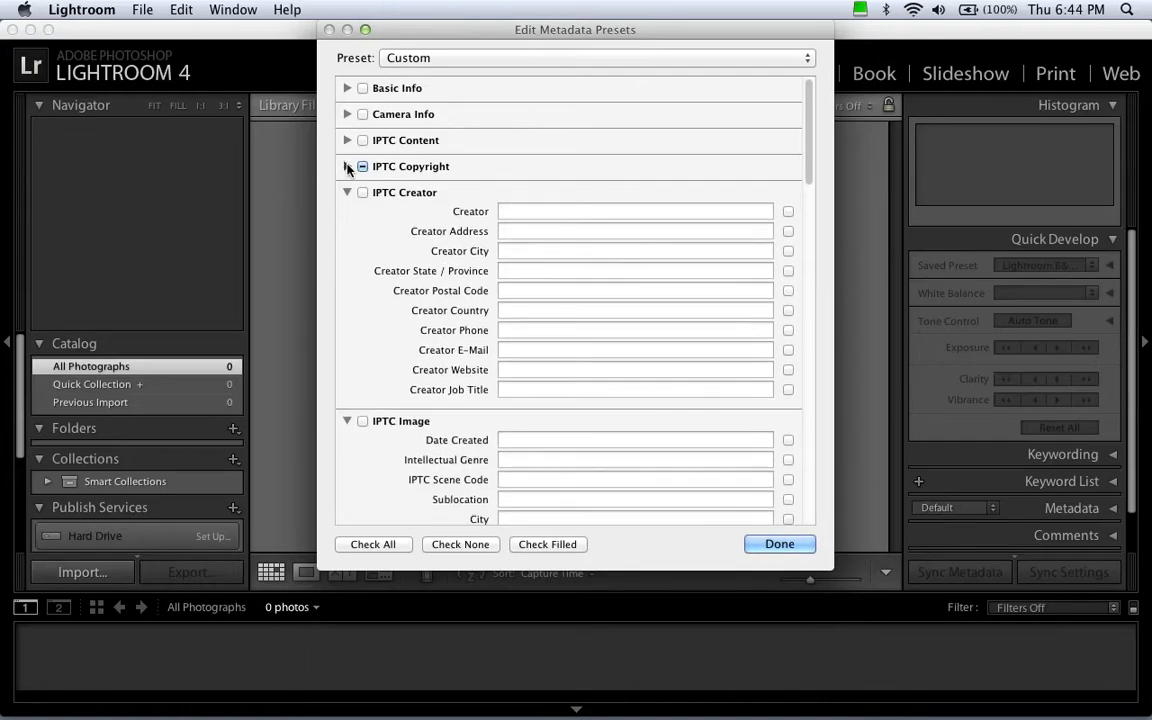
# Step: Fill in the creator's full name, set Creator Country to US, and collapse the IPTC Creator section
pyautogui.click(522, 213)
pyautogui.write('Dani')
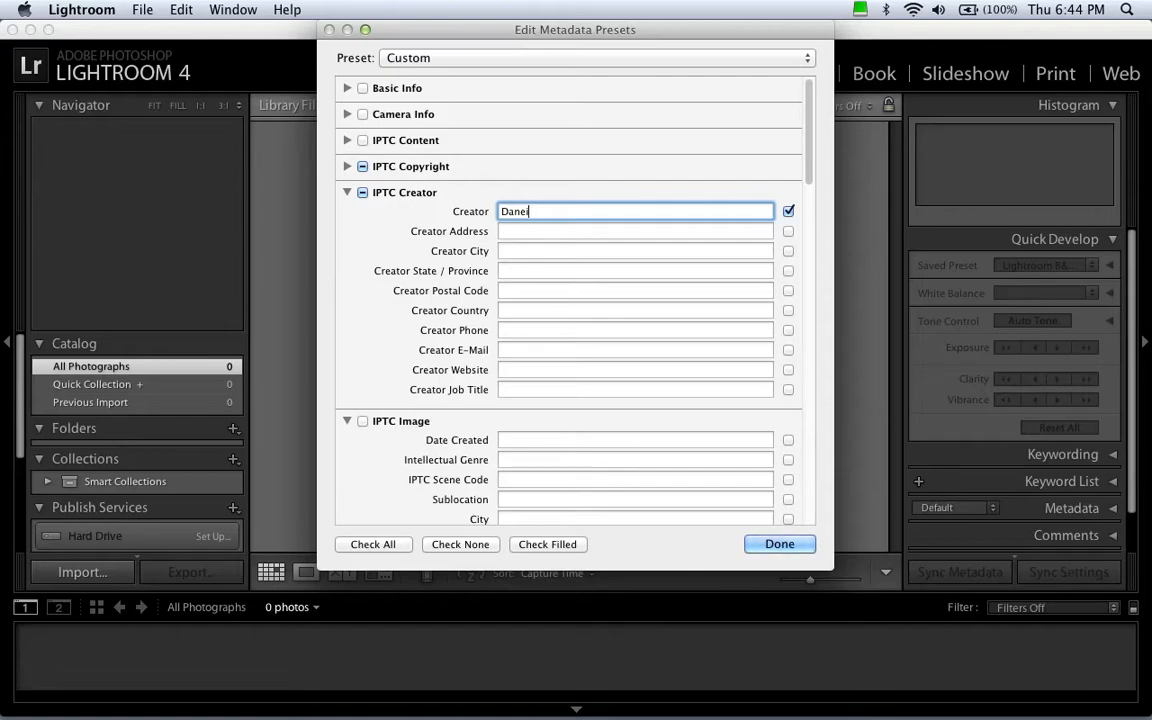
pyautogui.write('el Binkard')
pyautogui.click(525, 311)
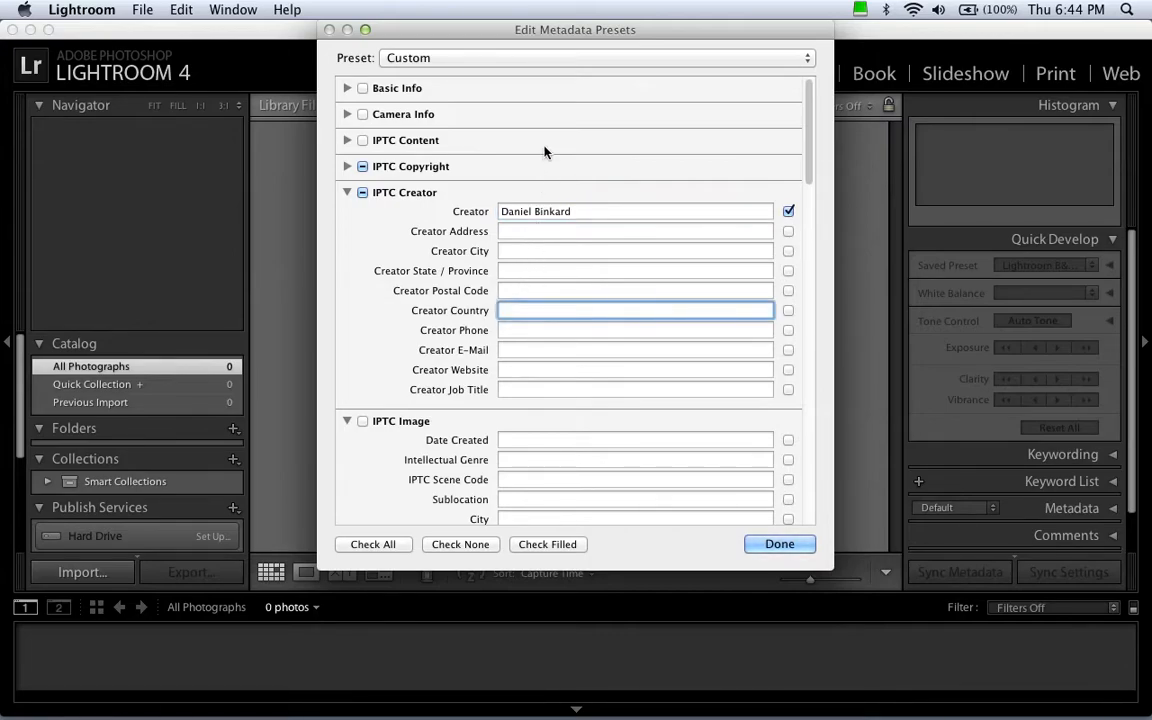
pyautogui.write('US')
pyautogui.press('Tab')
pyautogui.press('Tab')
pyautogui.press('Tab')
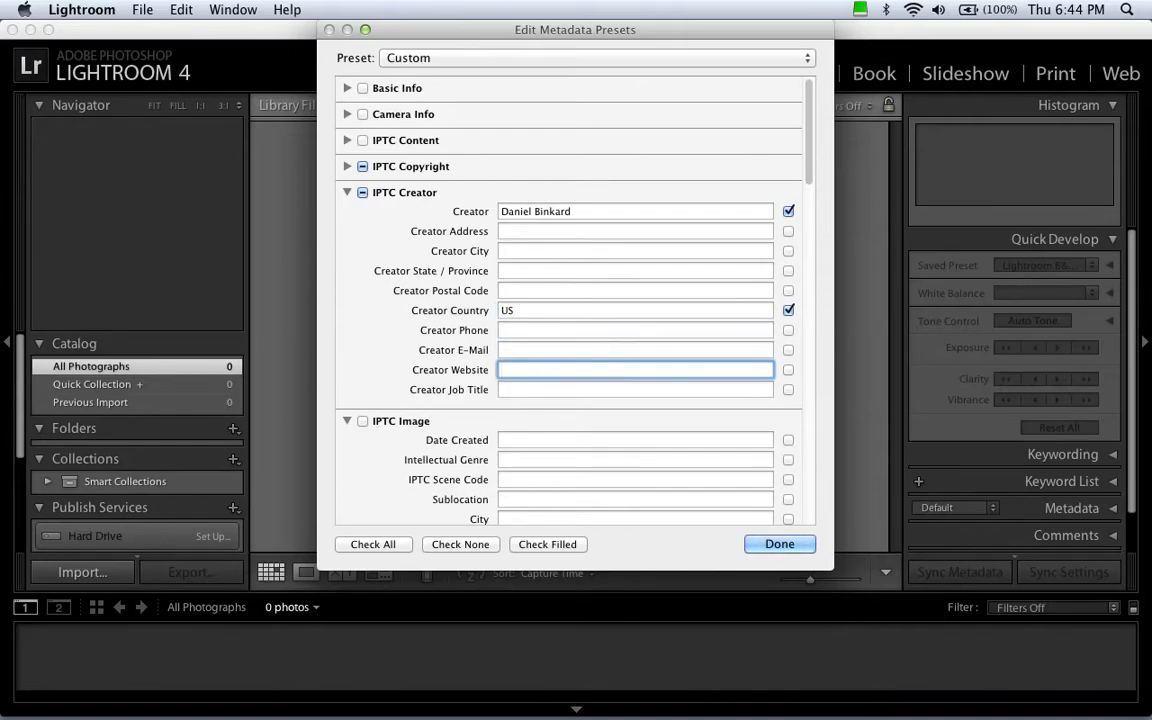
pyautogui.click(347, 193)
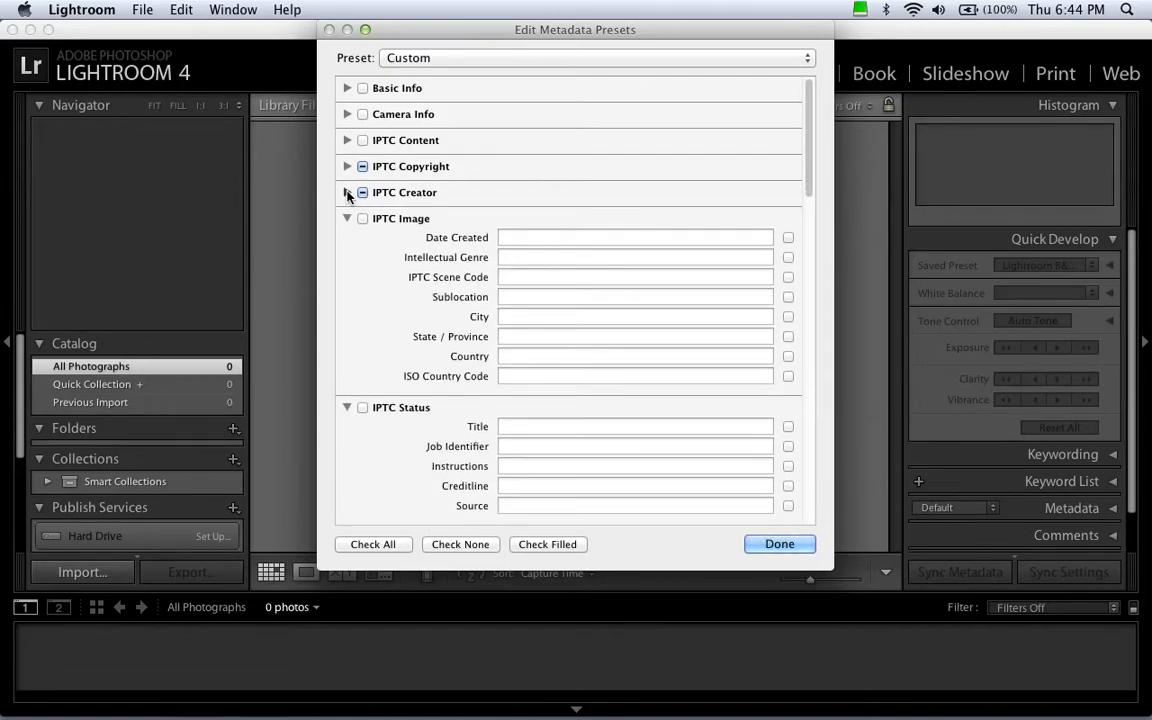
# Step: Set the IPTC Image country to United States and the ISO Country Code to US, then collapse that section
pyautogui.click(512, 356)
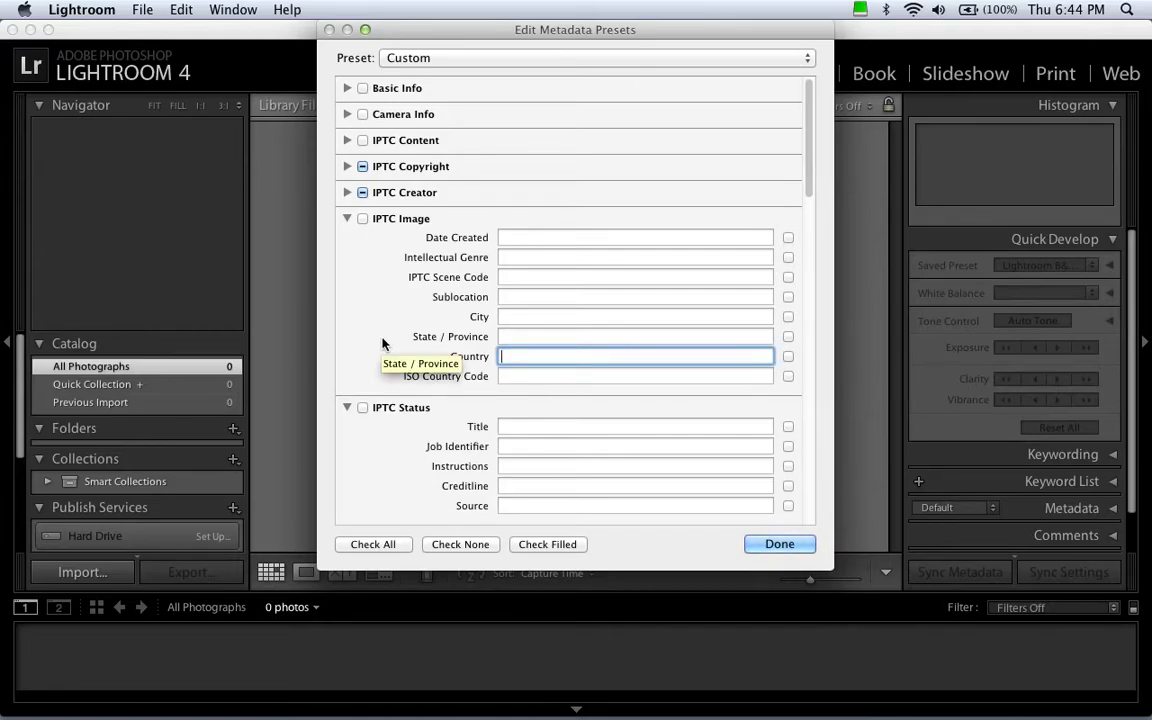
pyautogui.write('United St')
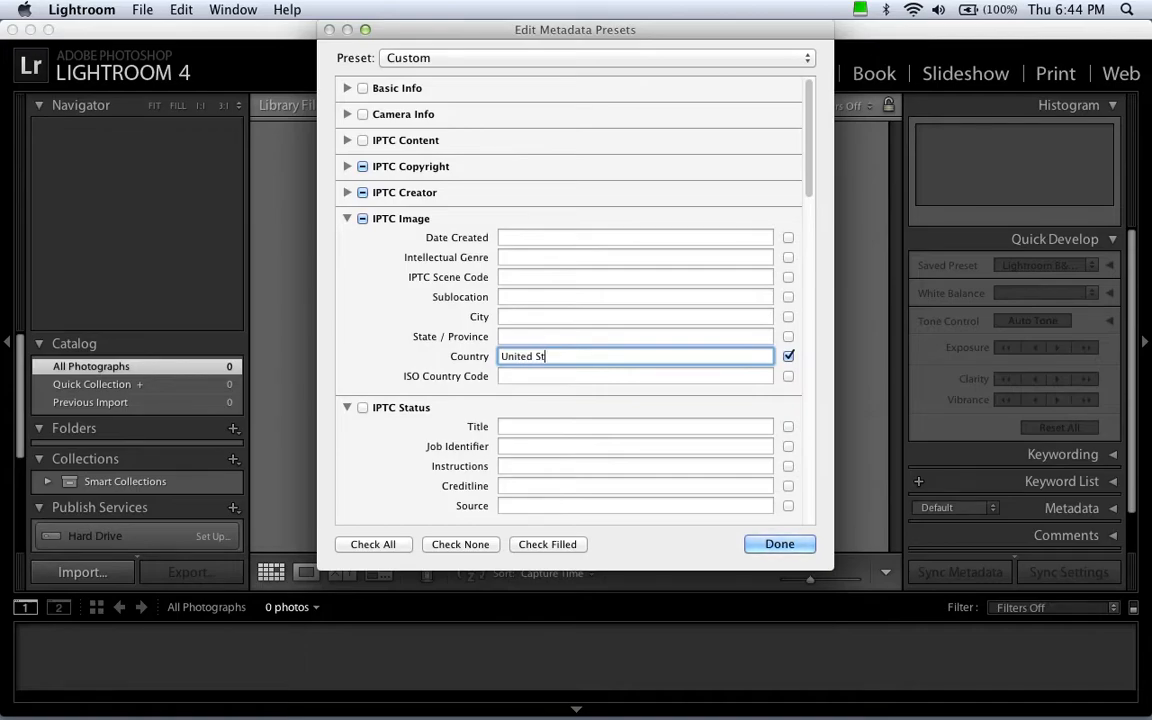
pyautogui.write('ates')
pyautogui.click(530, 381)
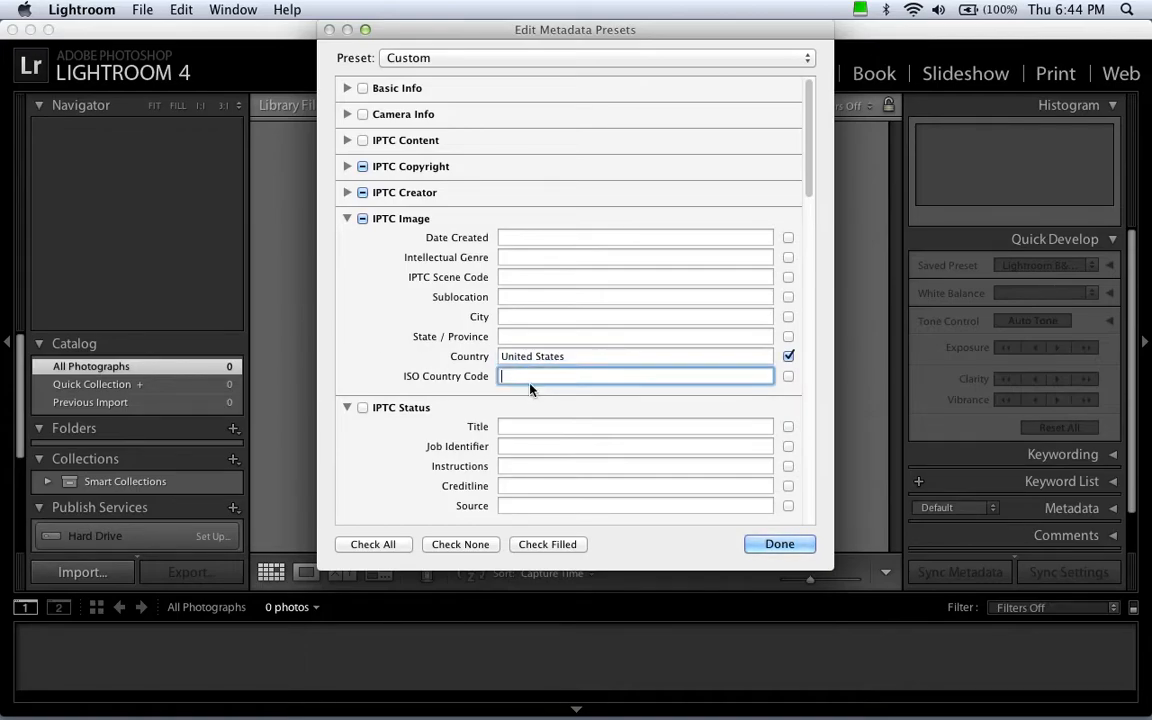
pyautogui.write('US')
pyautogui.click(347, 218)
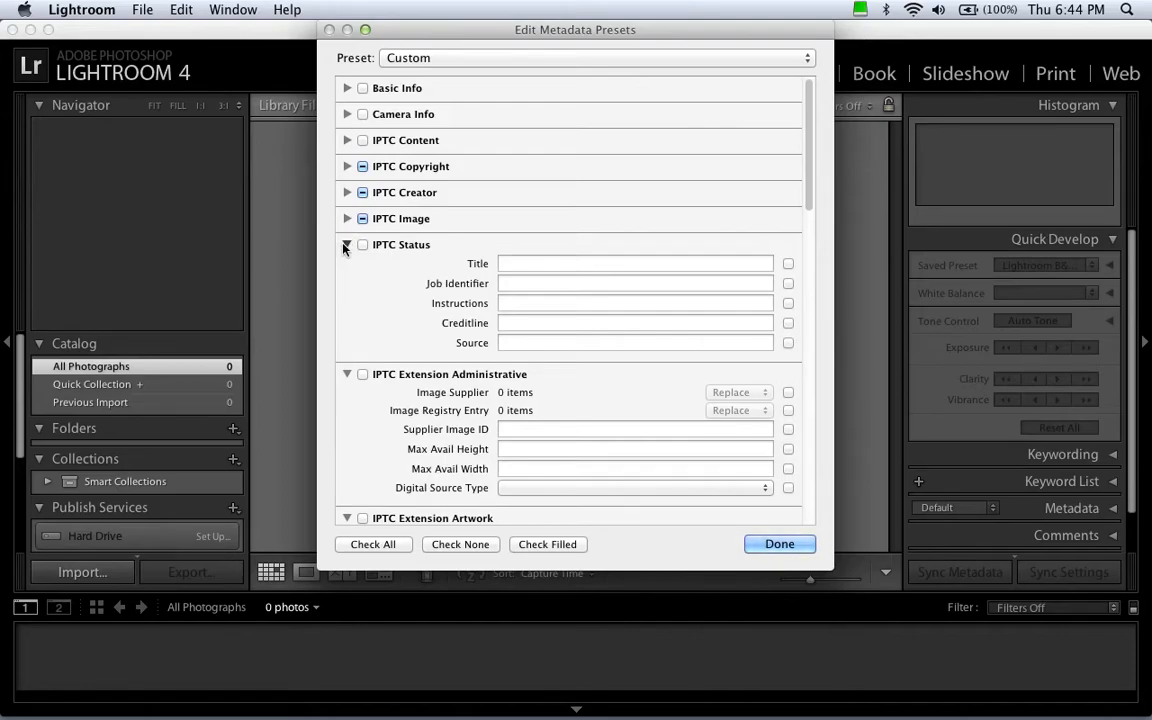
# Step: Collapse the remaining metadata sections from IPTC Status through the IPTC Extension groups, Video and Keywords
pyautogui.click(346, 245)
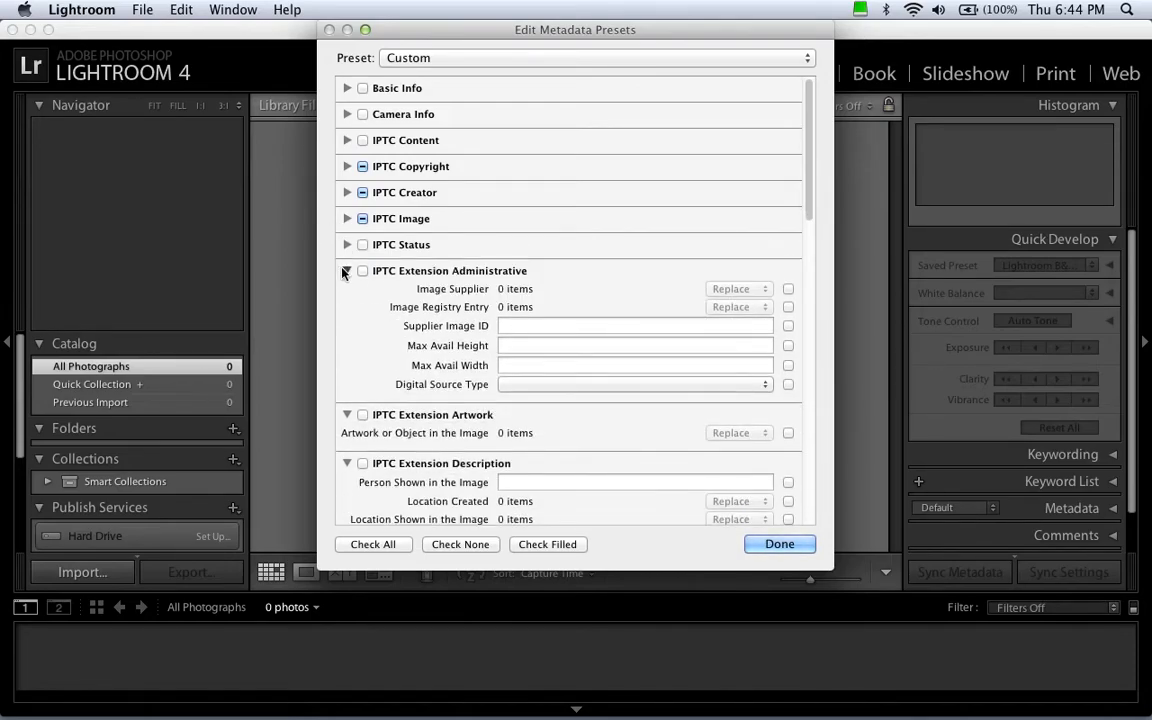
pyautogui.click(346, 271)
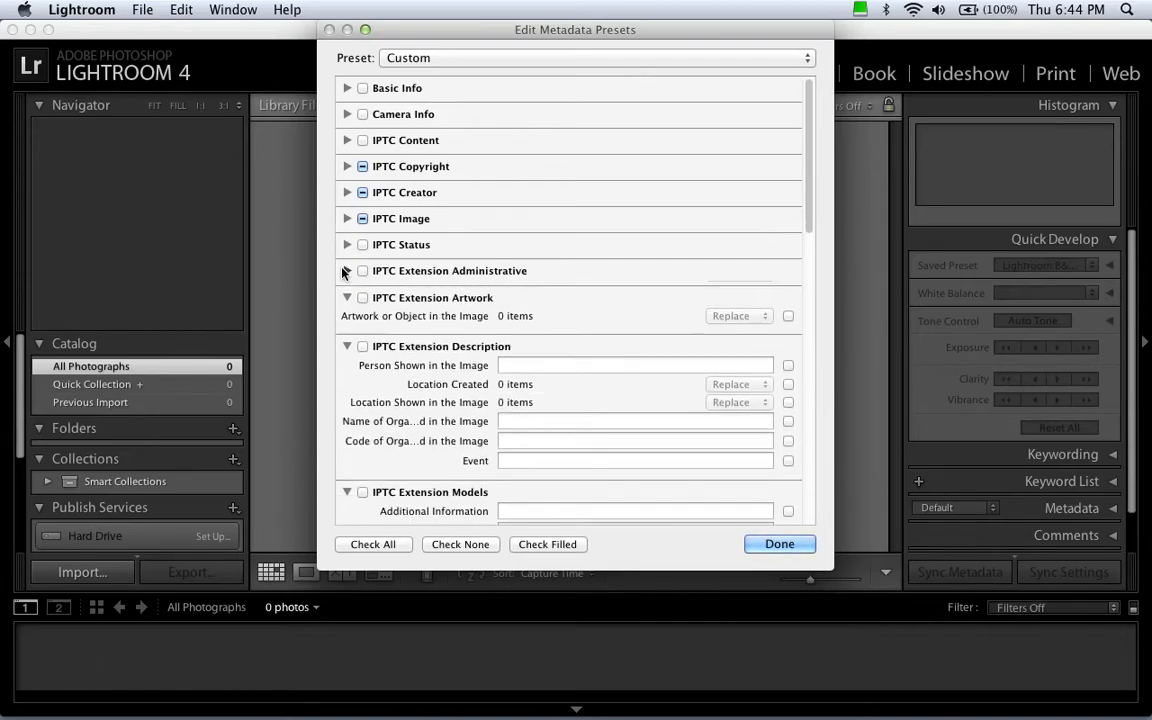
pyautogui.click(346, 297)
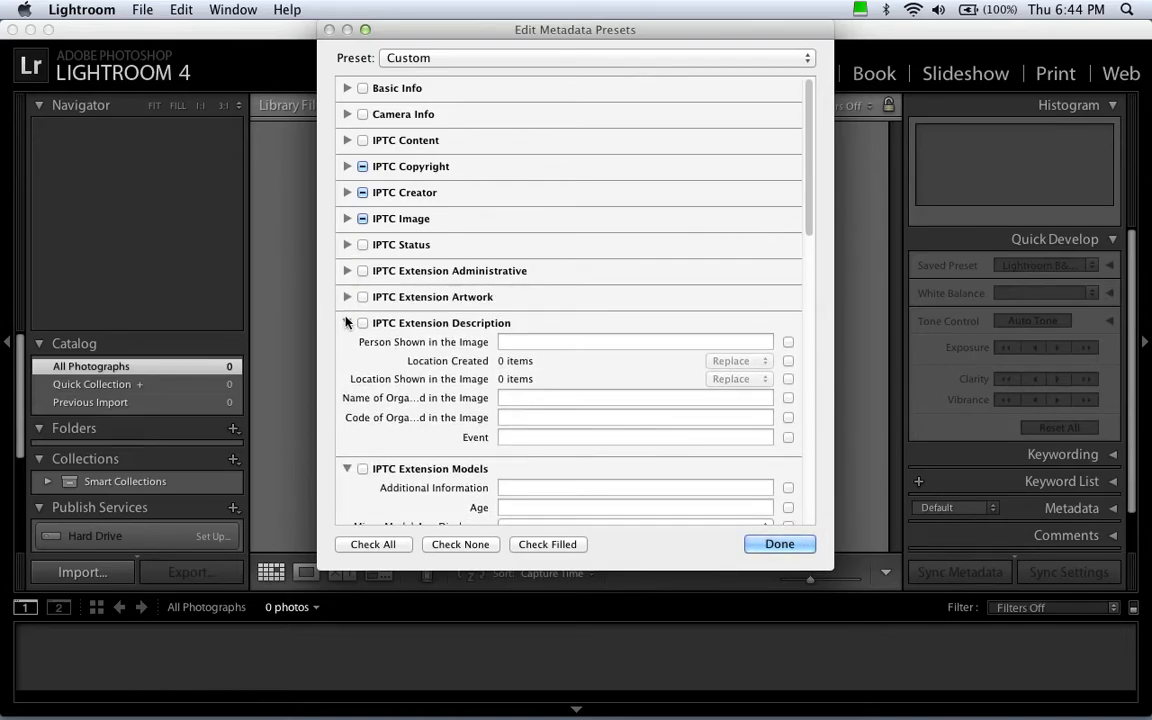
pyautogui.click(346, 322)
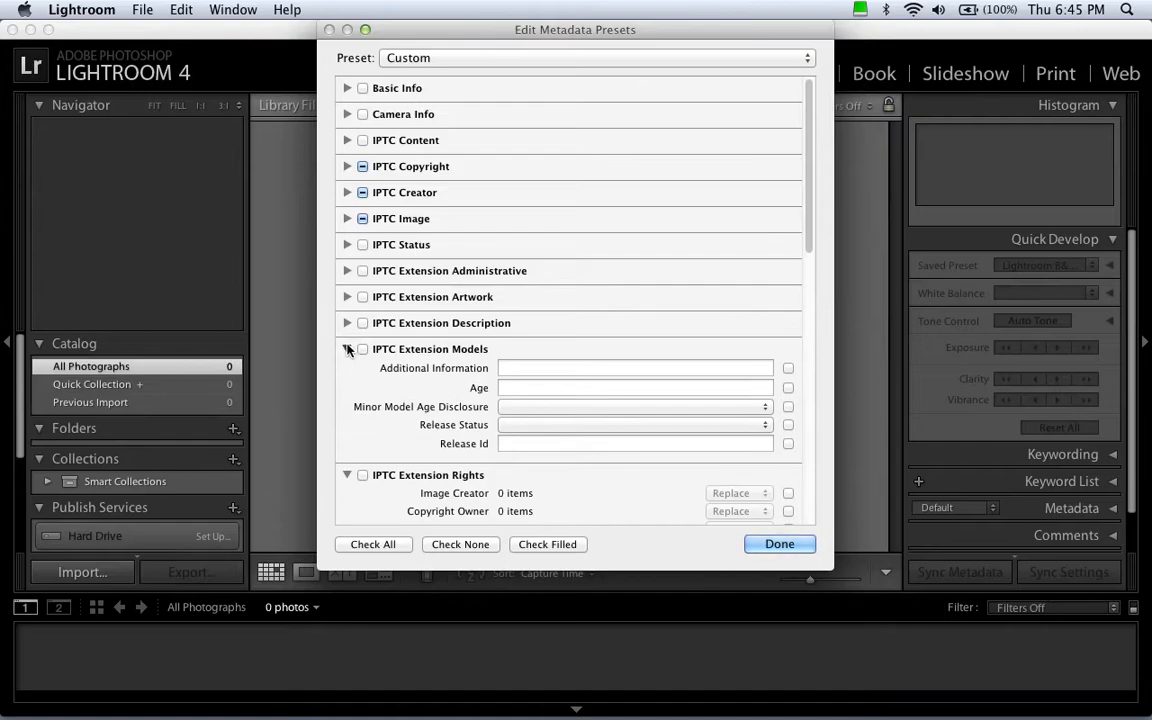
pyautogui.click(346, 349)
pyautogui.click(346, 375)
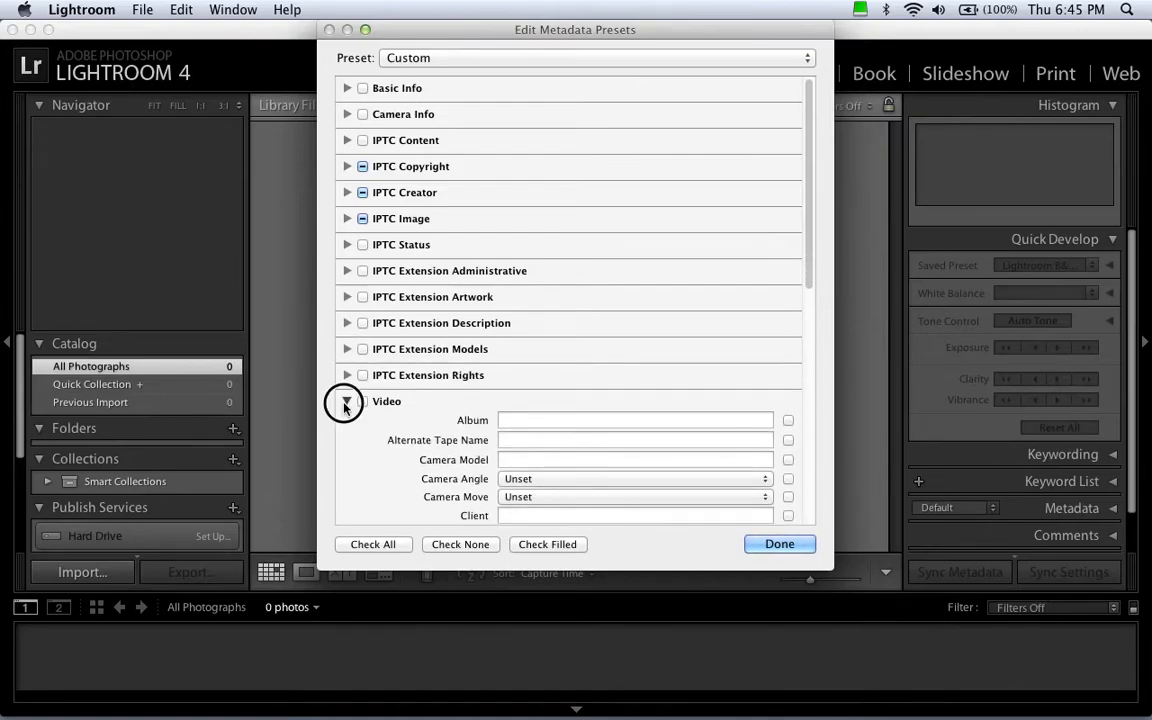
pyautogui.click(346, 401)
pyautogui.click(346, 428)
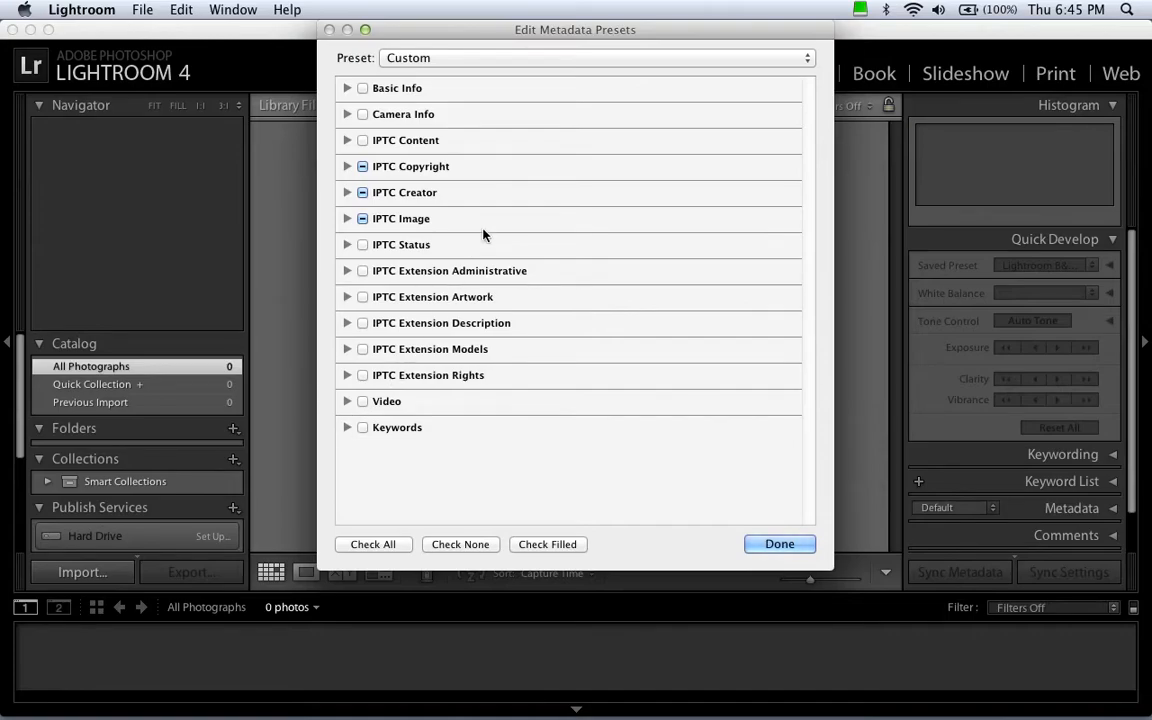
# Step: Save the current metadata settings as a new preset named "DB General" and close the preset editor
pyautogui.click(463, 58)
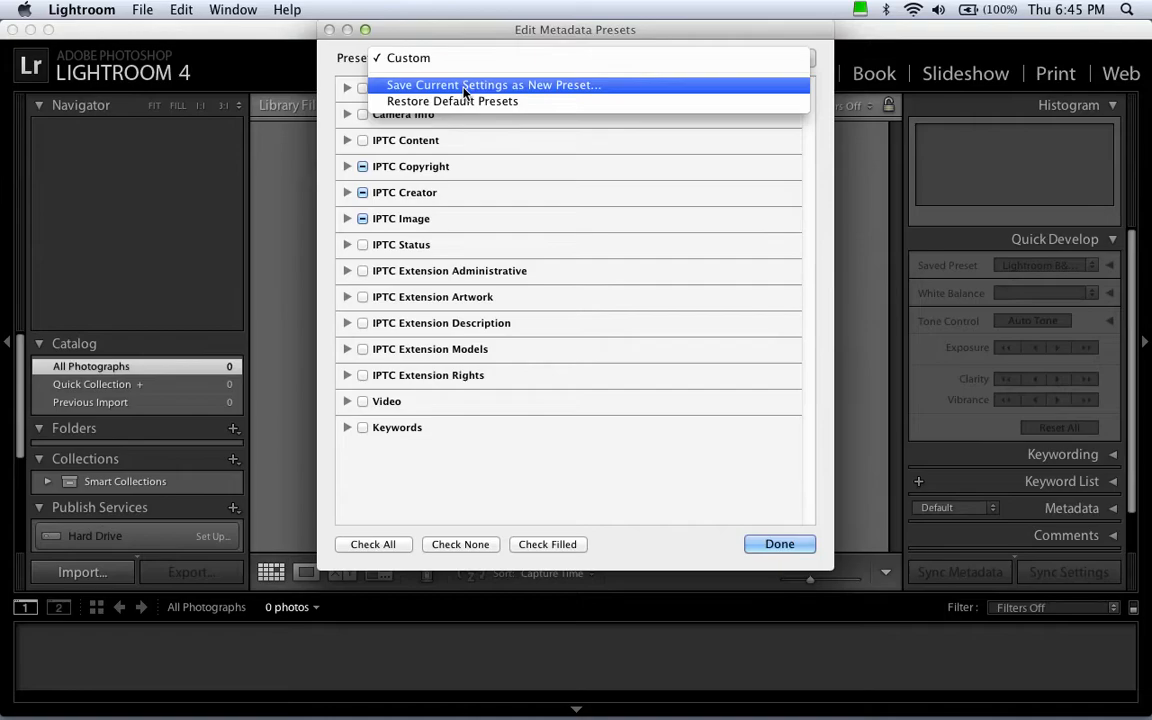
pyautogui.click(463, 90)
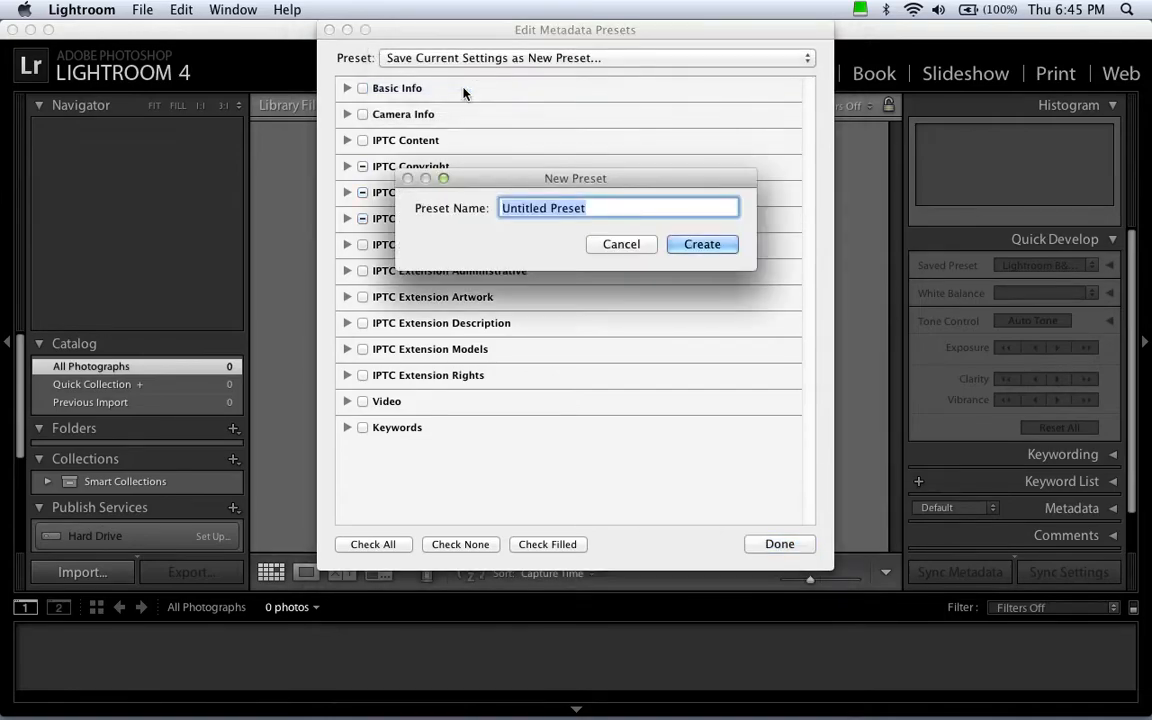
pyautogui.write('DB')
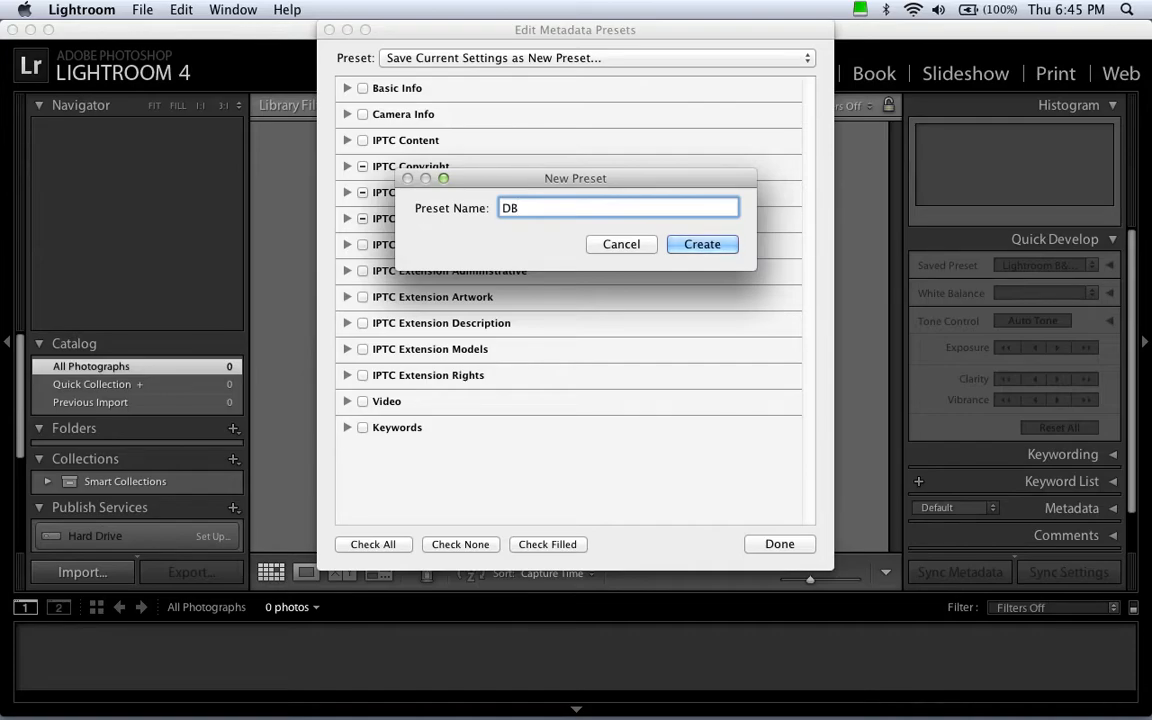
pyautogui.write(' General')
pyautogui.click(700, 245)
pyautogui.click(779, 546)
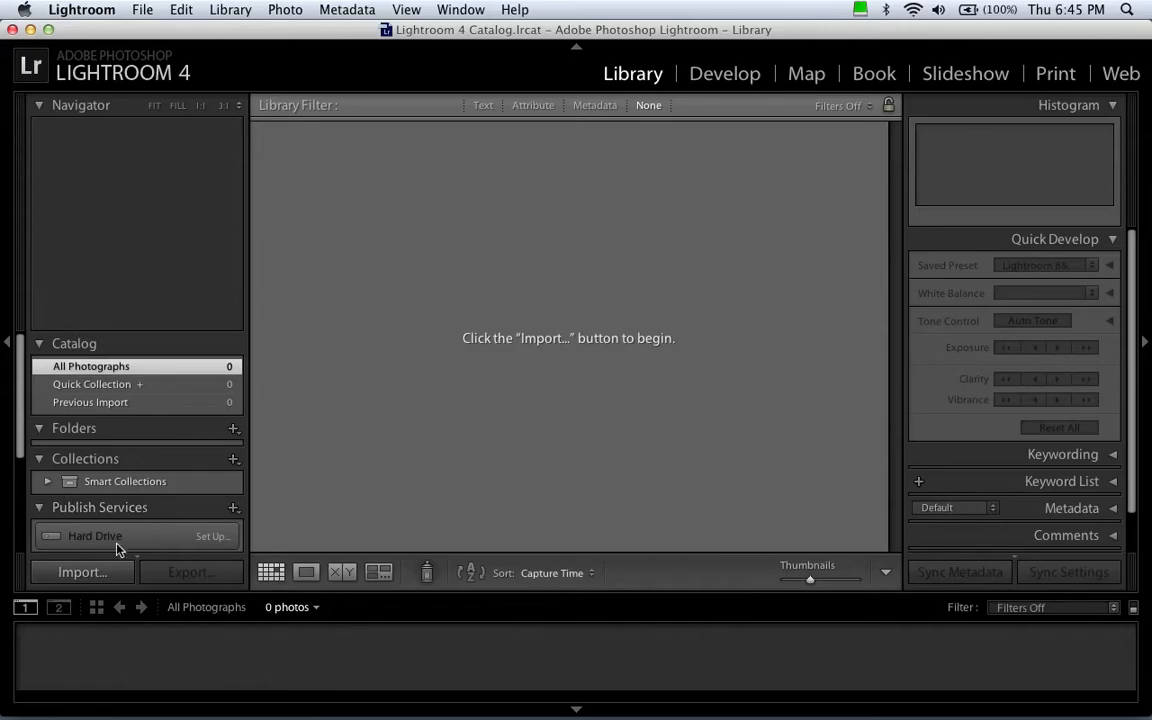
# Step: Start importing photos from the NIKON D2X, collapse Destination, expand File Handling and File Renaming, and enable Rename Files
pyautogui.click(80, 572)
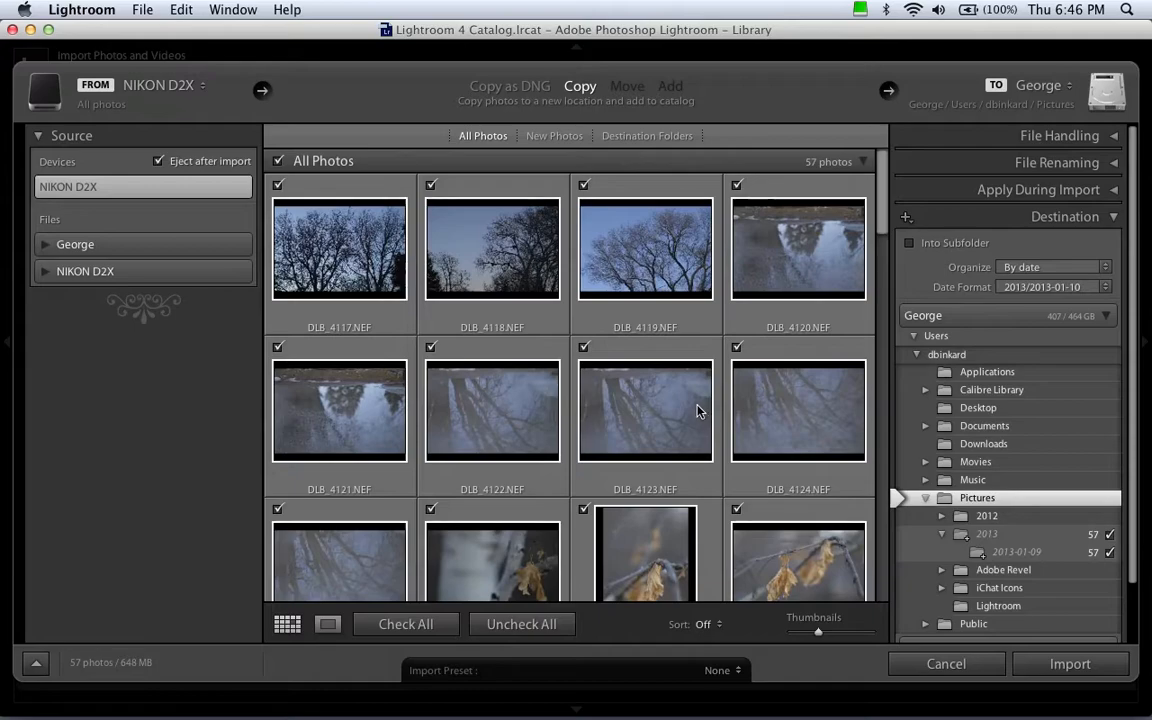
pyautogui.click(1114, 217)
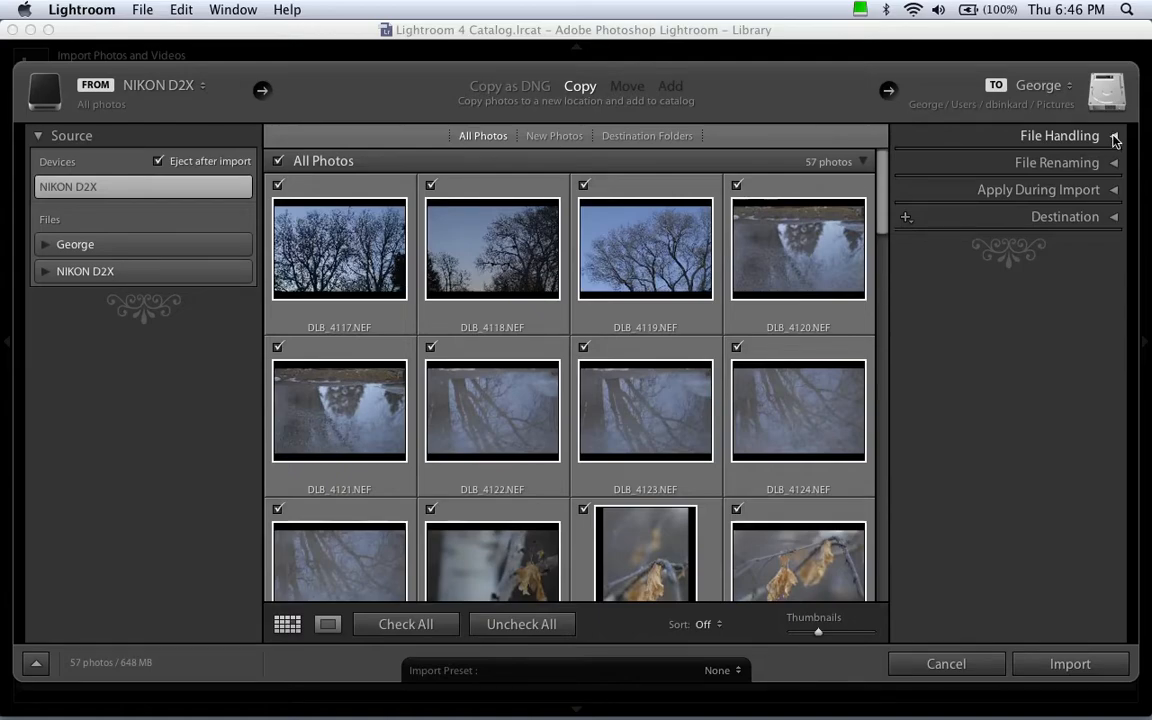
pyautogui.click(1114, 137)
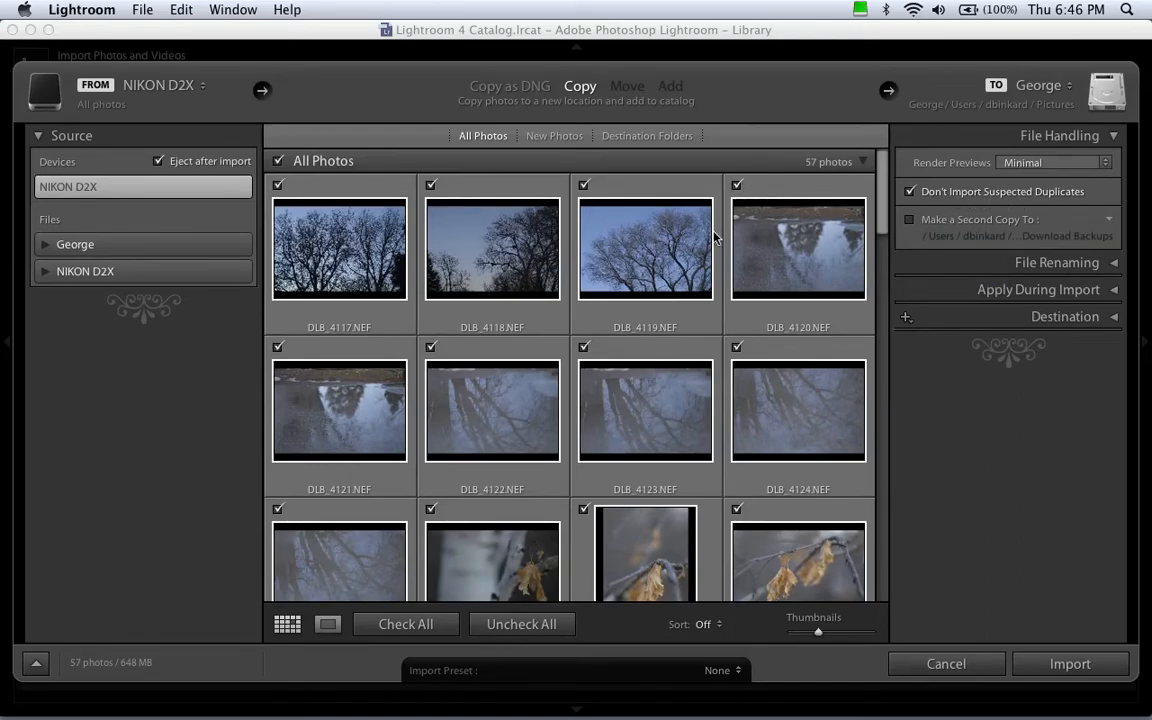
pyautogui.click(1079, 266)
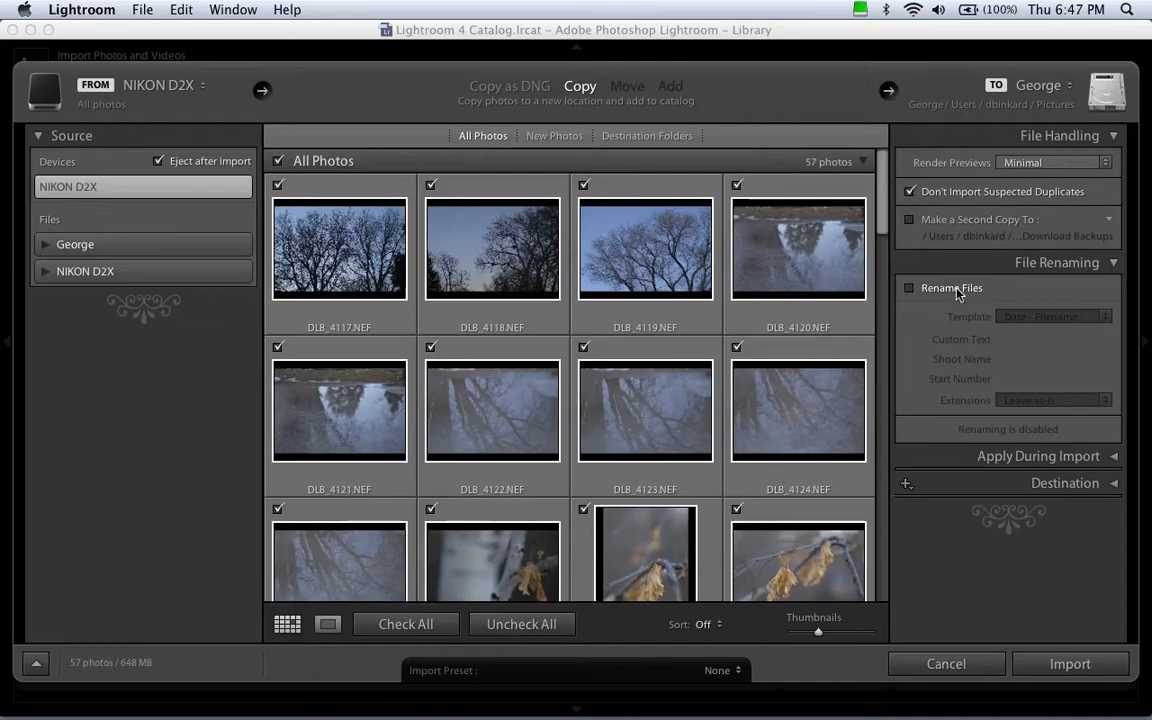
pyautogui.click(909, 289)
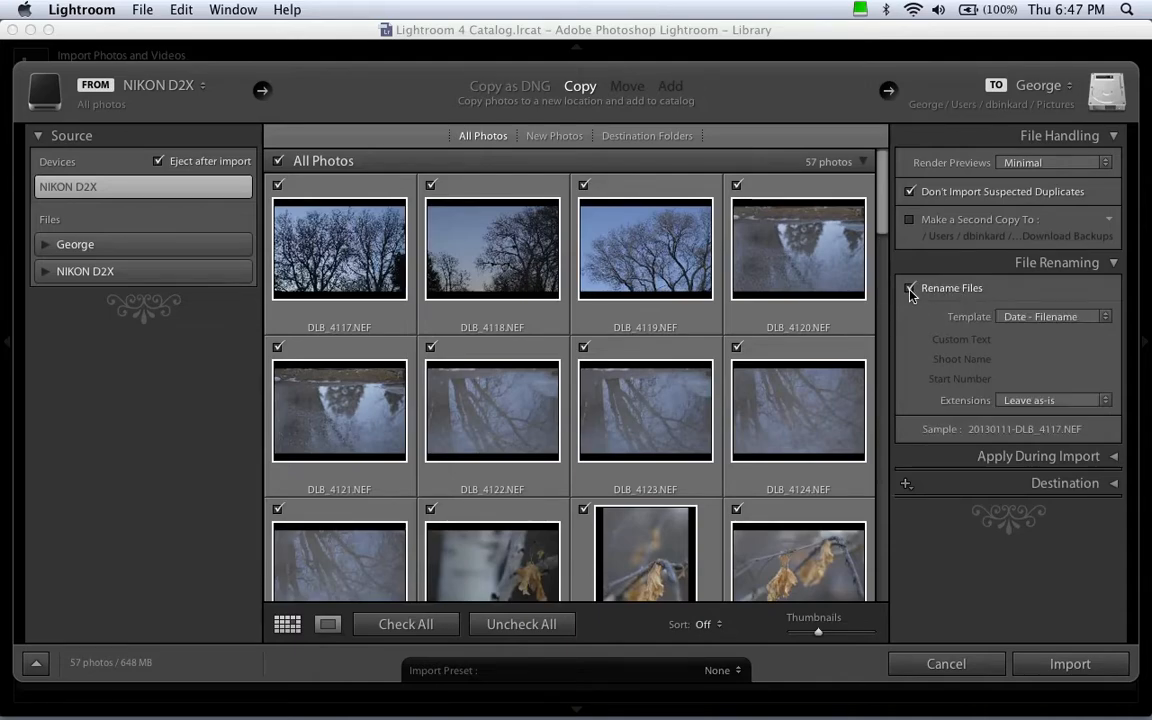
# Step: Edit the filename template, removing the dash and Filename token and changing the date token to YYMMDD
pyautogui.click(1045, 317)
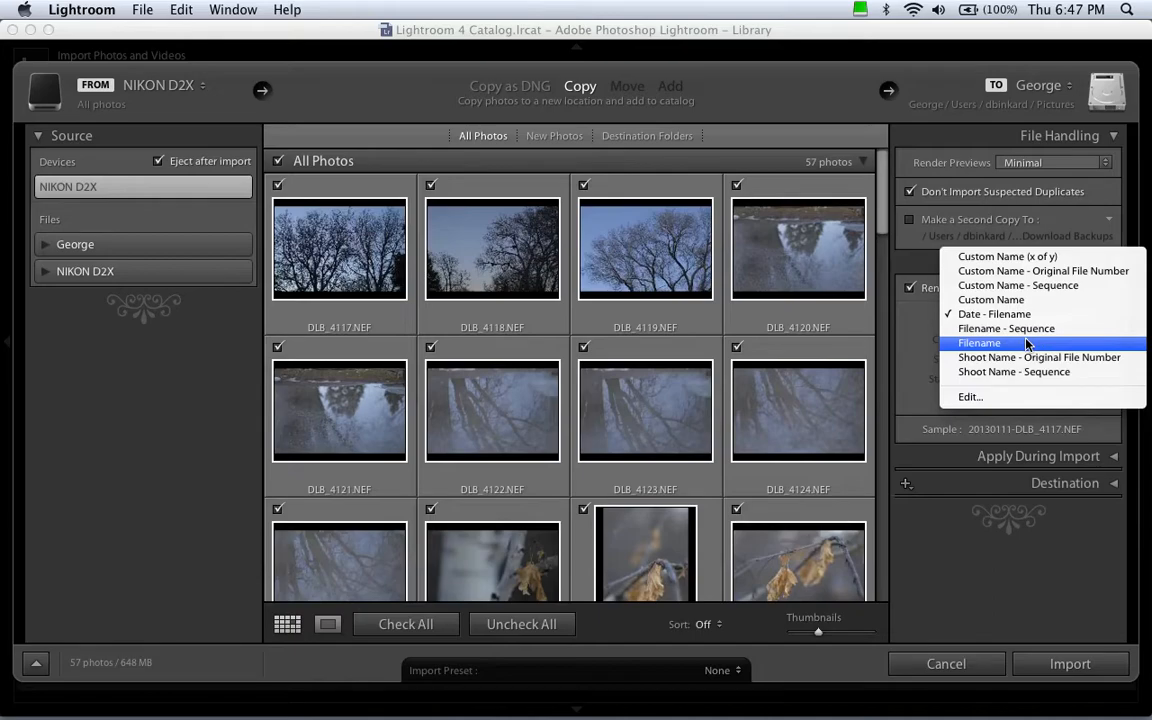
pyautogui.click(970, 397)
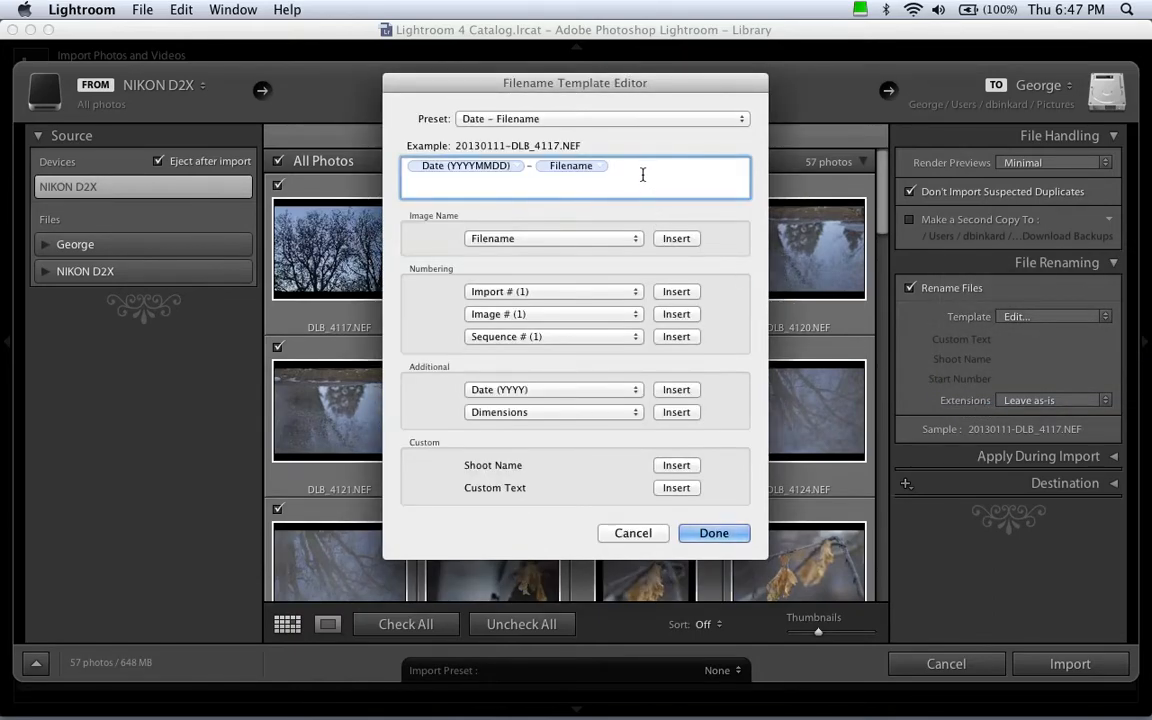
pyautogui.press('BackSpace')
pyautogui.press('BackSpace')
pyautogui.press('BackSpace')
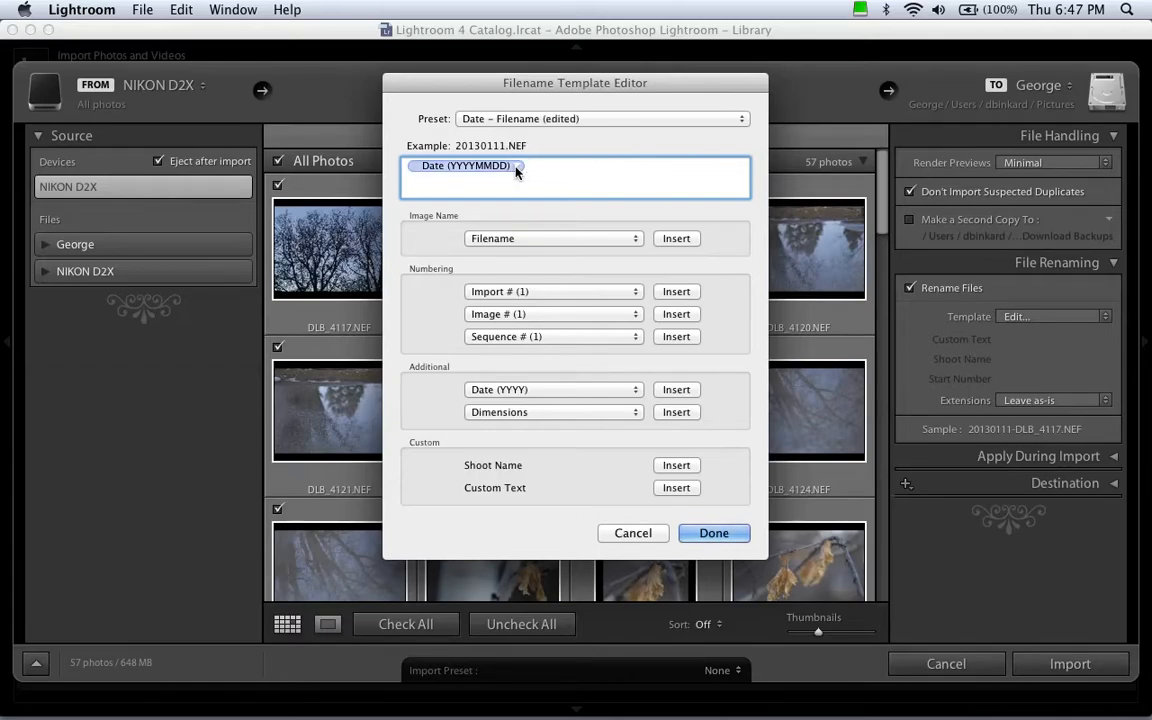
pyautogui.click(516, 167)
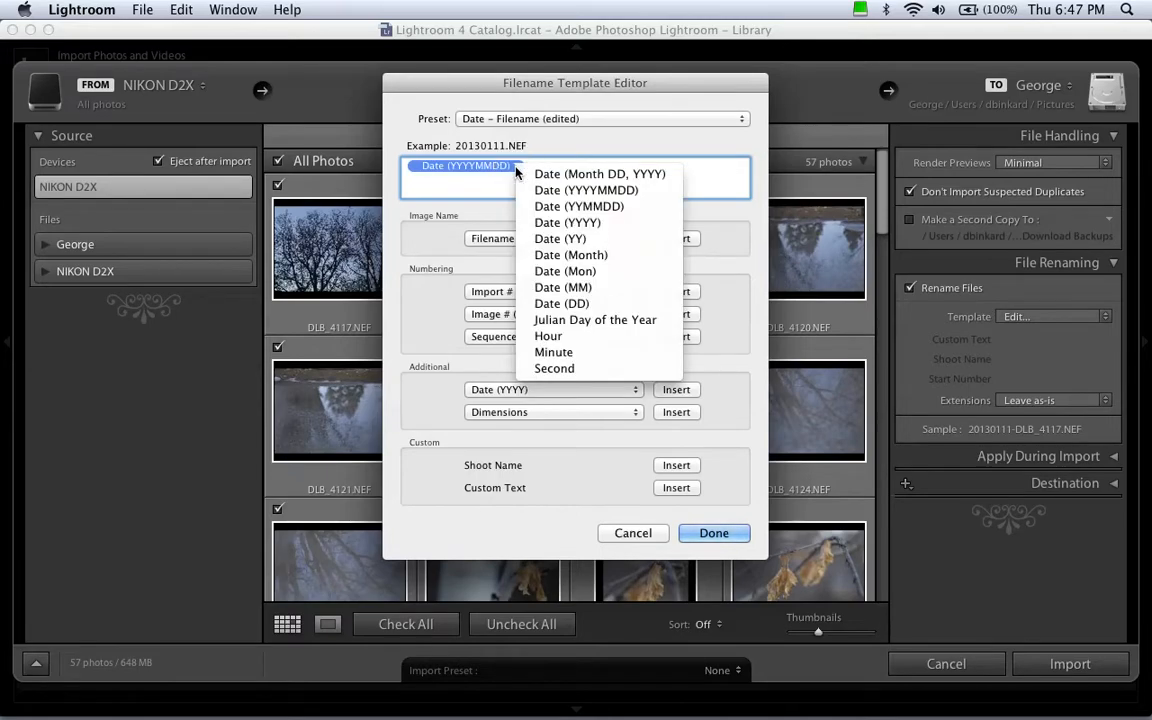
pyautogui.click(590, 206)
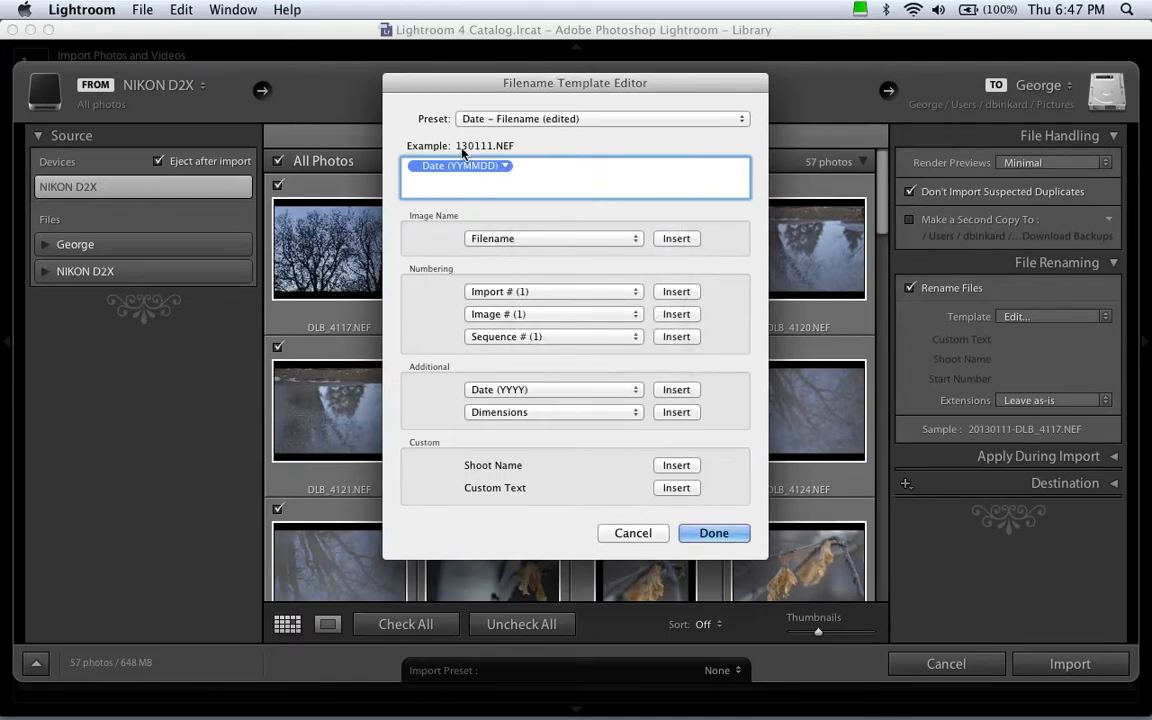
# Step: Add a four-digit Sequence # (0001) token after the date in the filename template
pyautogui.click(527, 166)
pyautogui.click(580, 340)
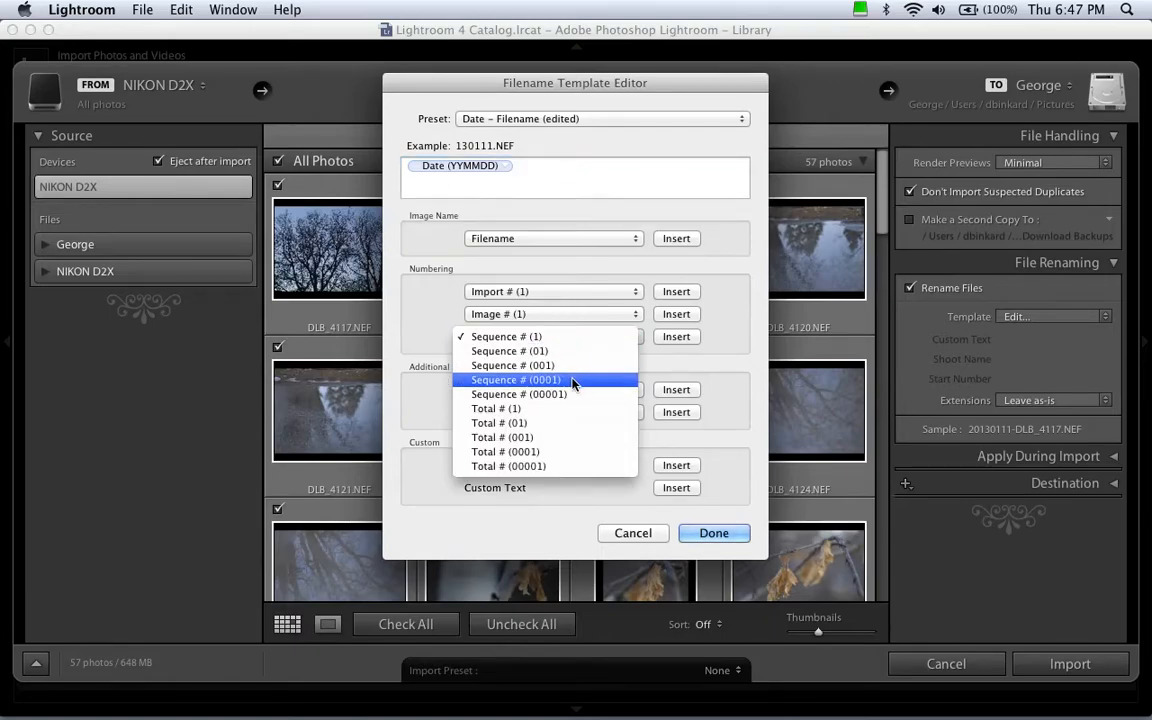
pyautogui.click(573, 380)
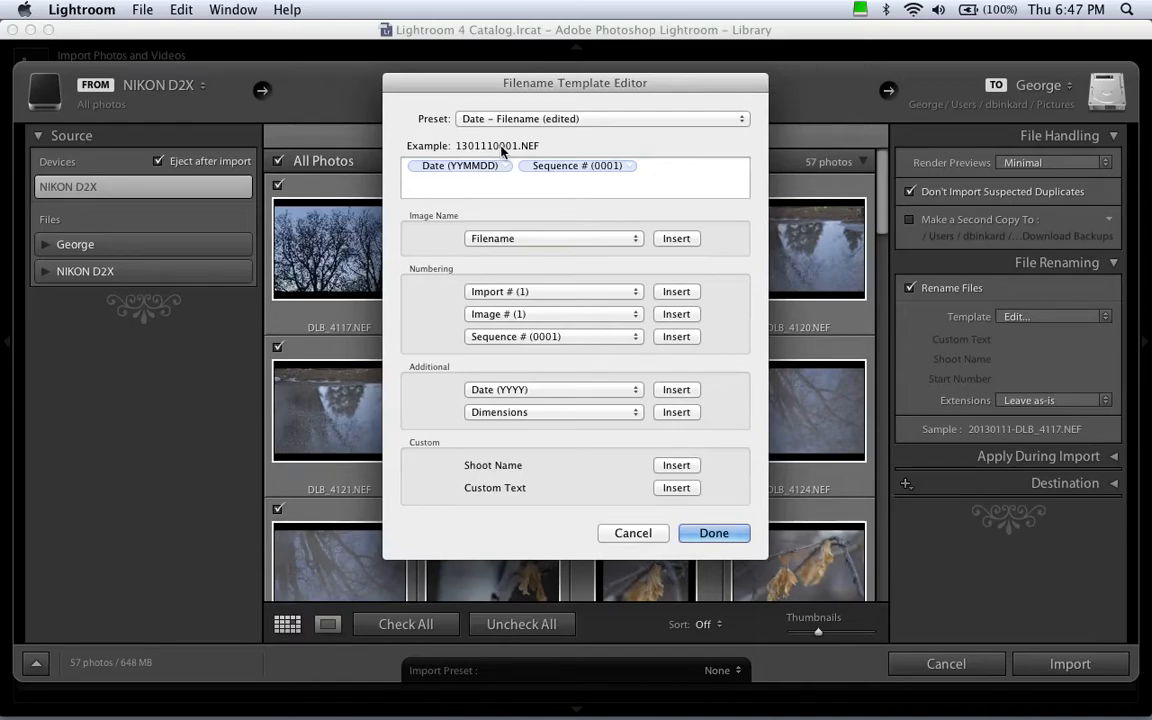
# Step: Save the filename template as a new preset named "Date+Seq" and close the template editor
pyautogui.click(556, 119)
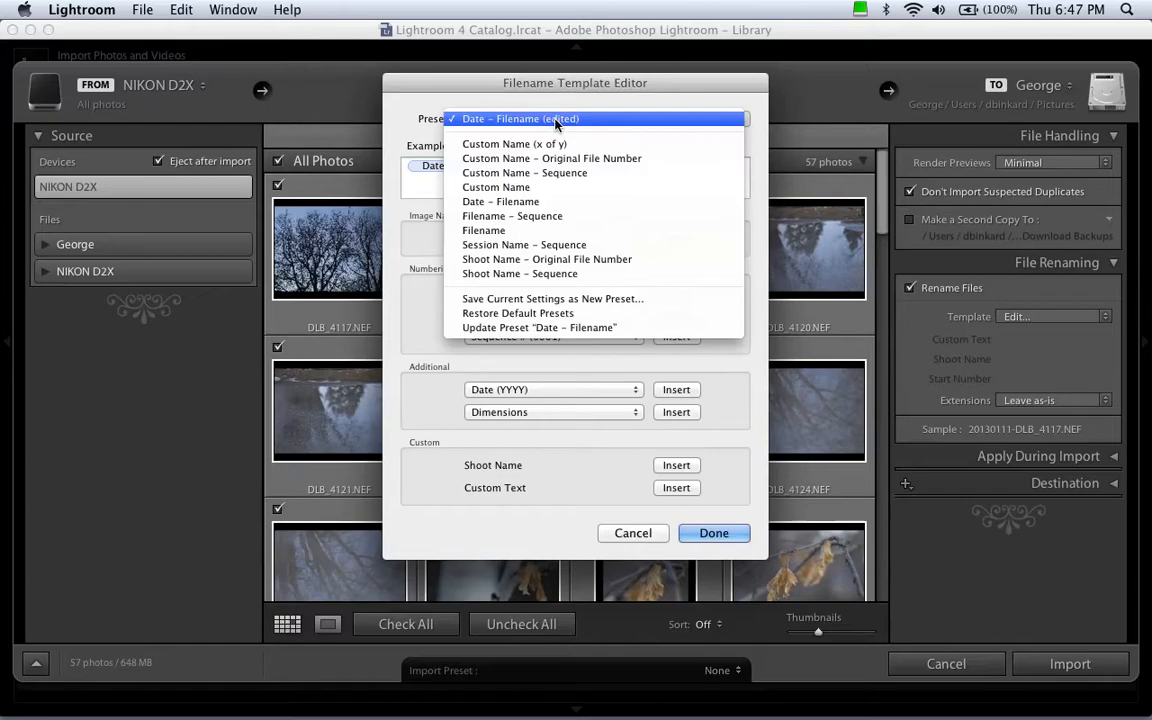
pyautogui.click(590, 299)
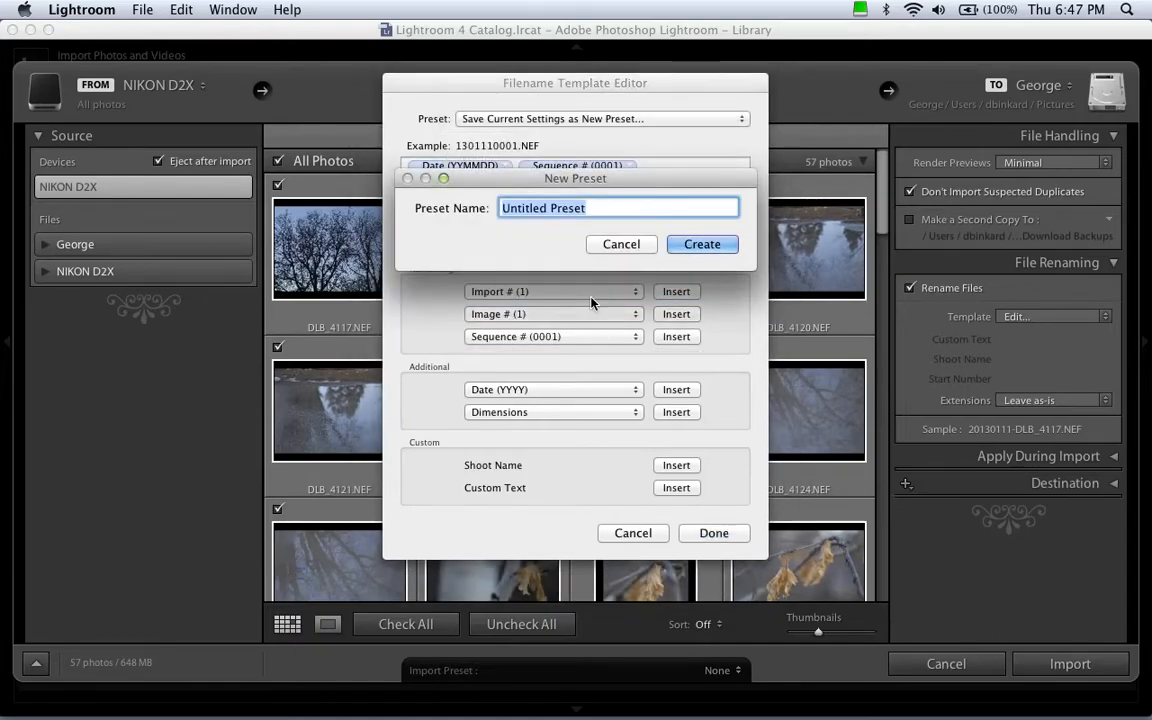
pyautogui.write('Date+')
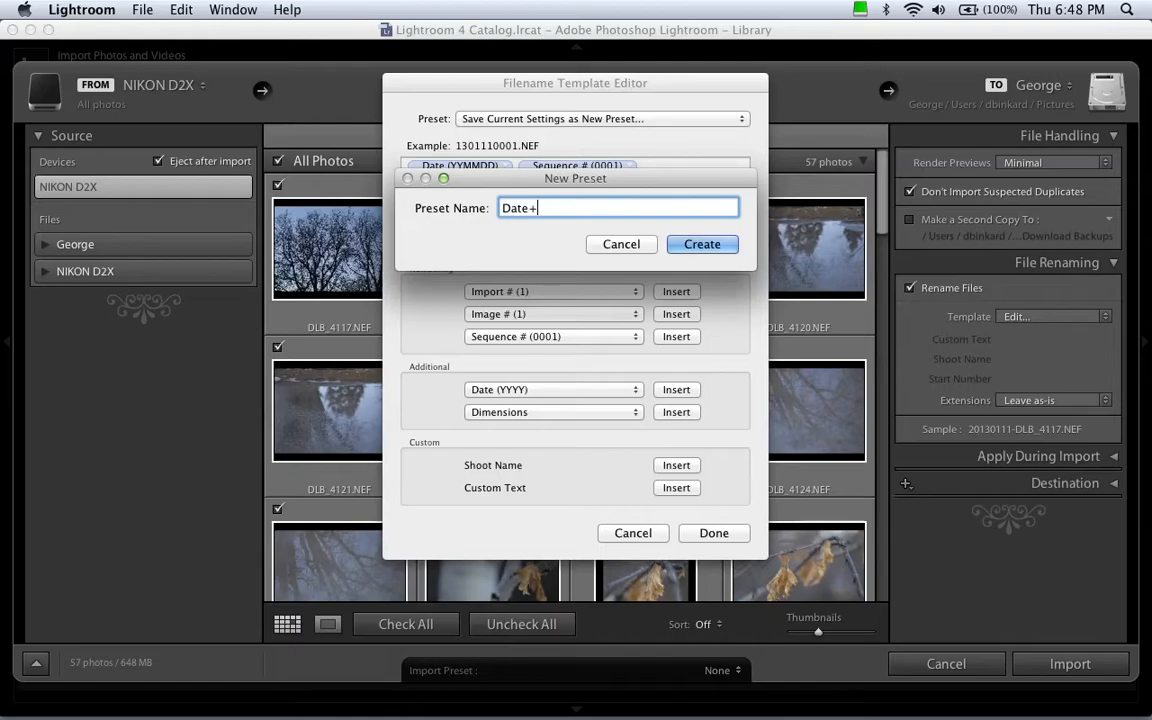
pyautogui.write('Seq')
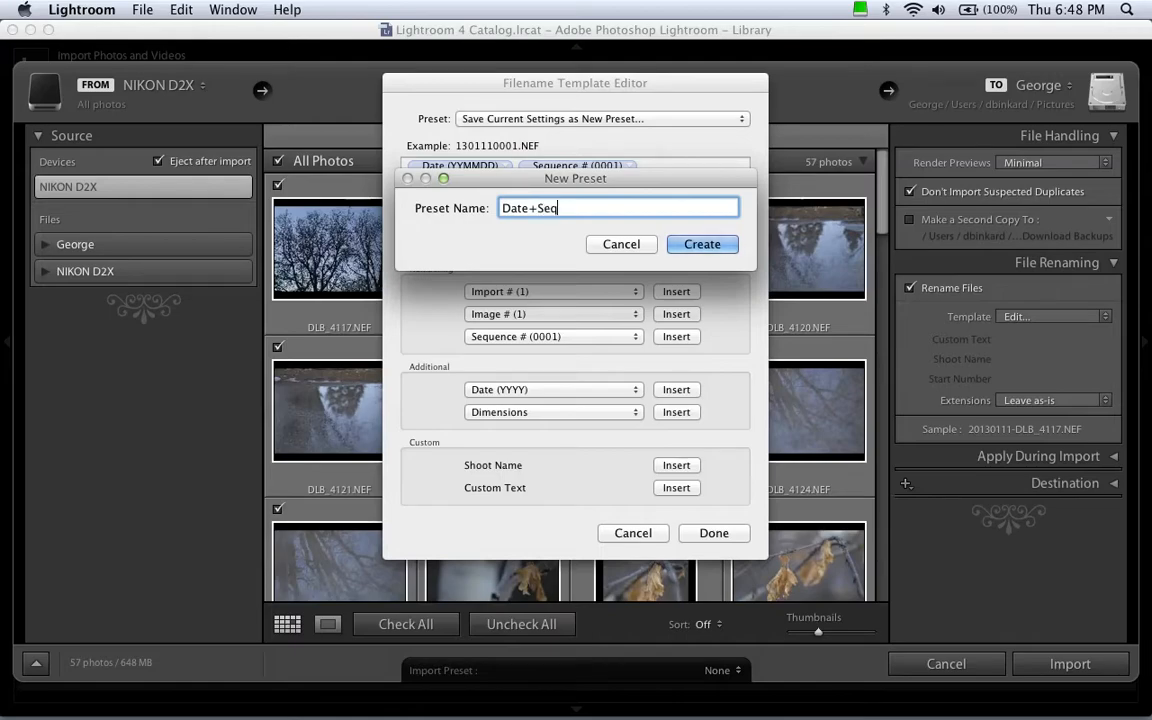
pyautogui.click(700, 245)
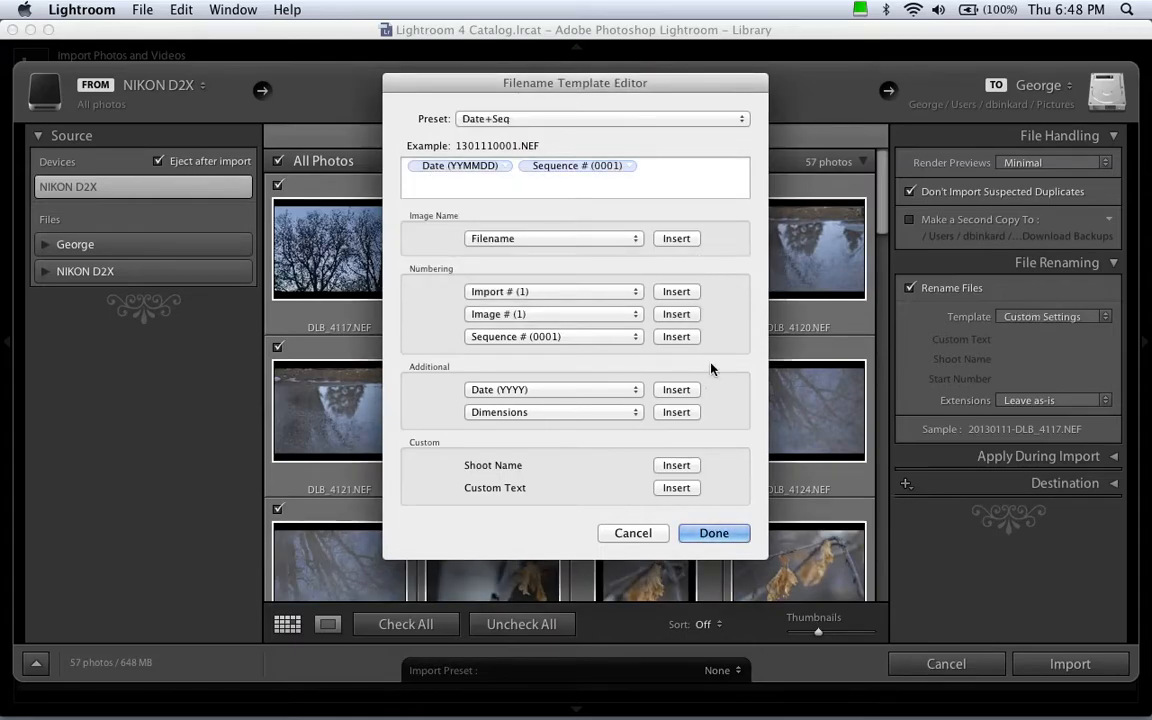
pyautogui.click(713, 535)
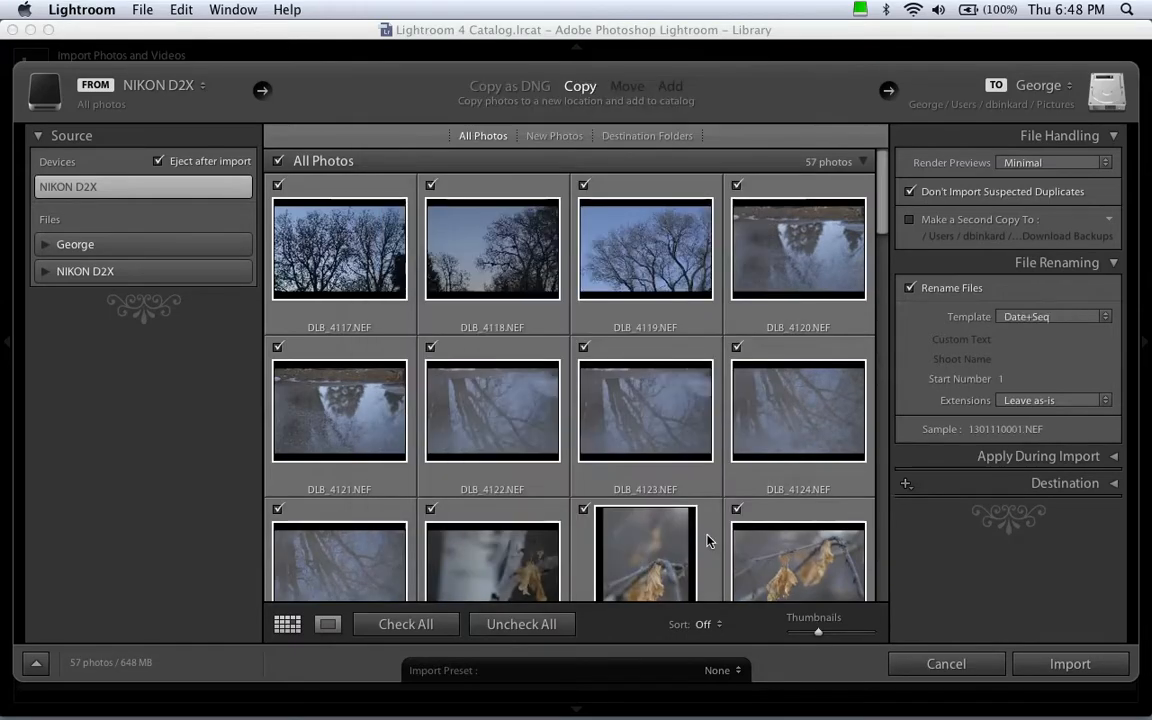
# Step: Keep the Date+Seq renaming template, set file extensions to Lowercase, and collapse File Renaming
pyautogui.click(1081, 325)
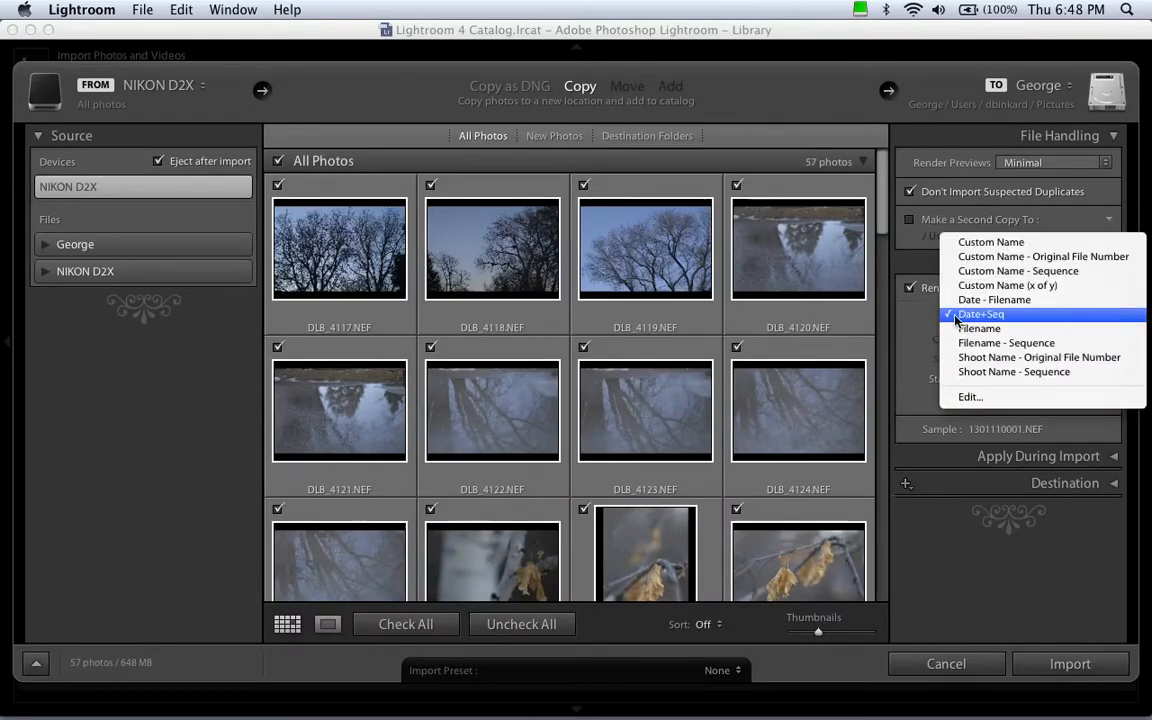
pyautogui.click(924, 320)
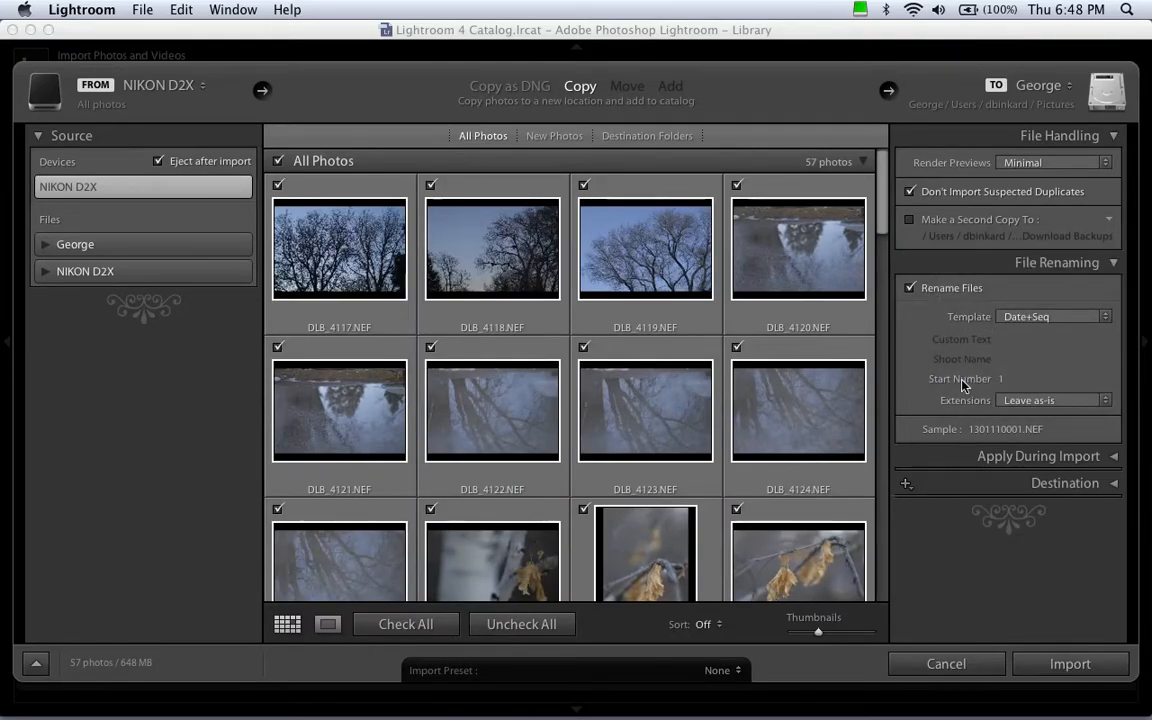
pyautogui.click(1006, 381)
pyautogui.click(1062, 400)
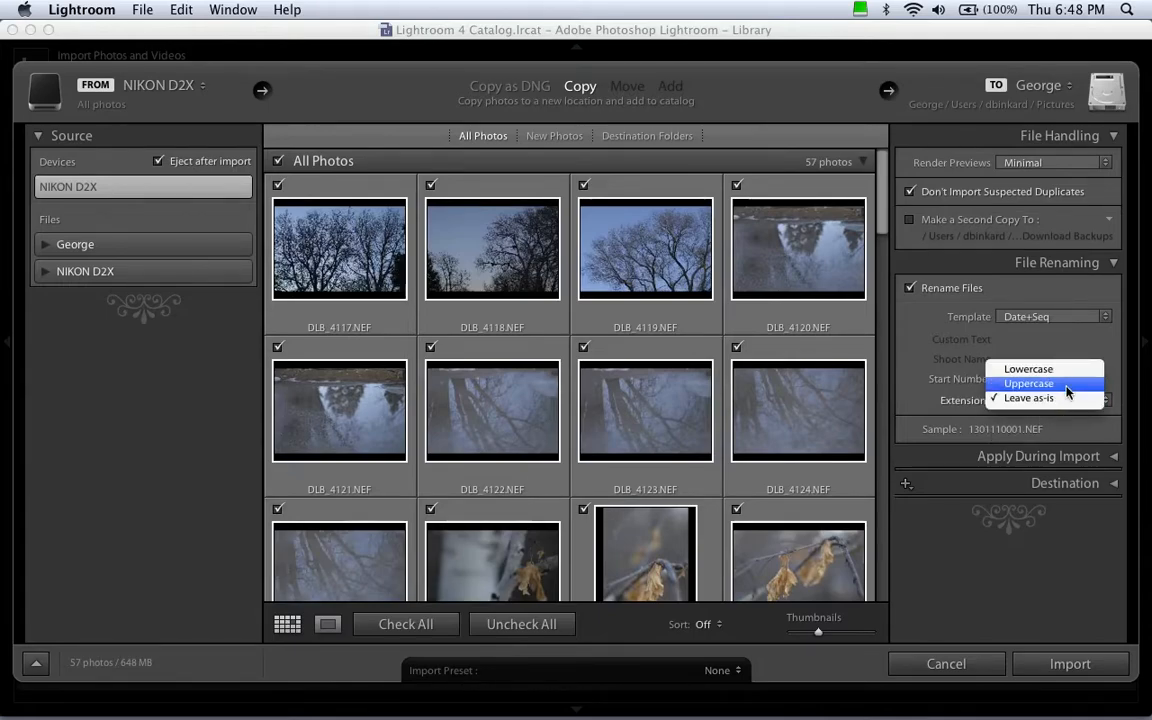
pyautogui.click(1062, 371)
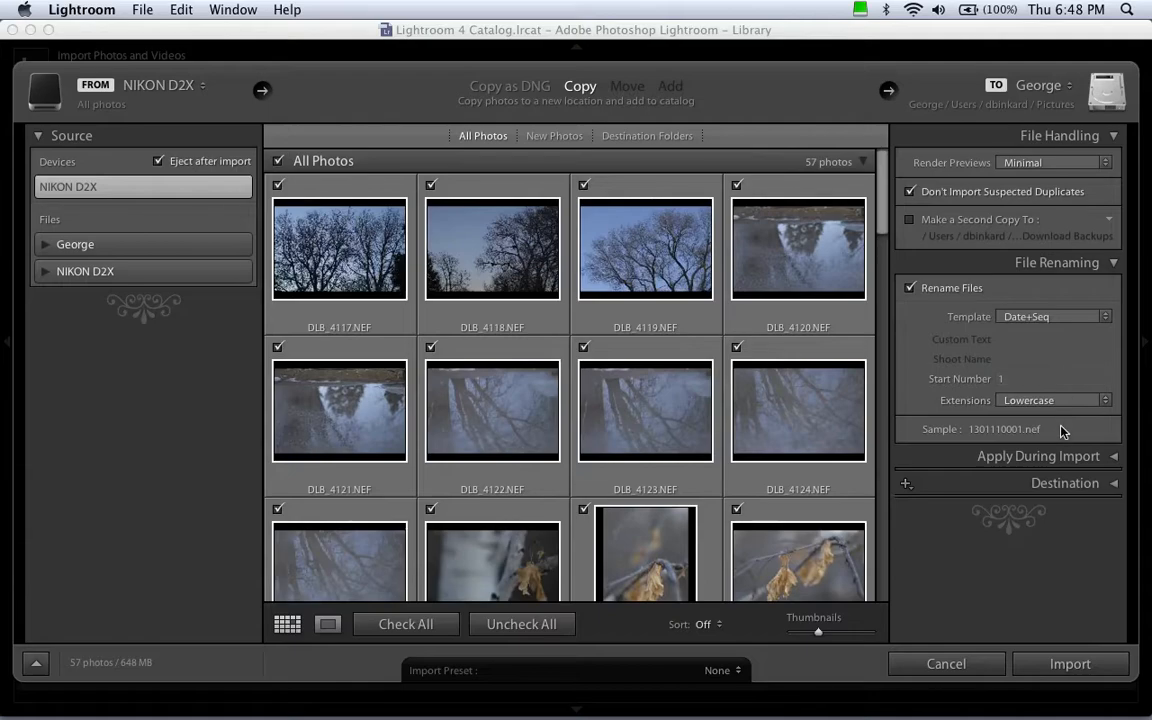
pyautogui.click(1093, 262)
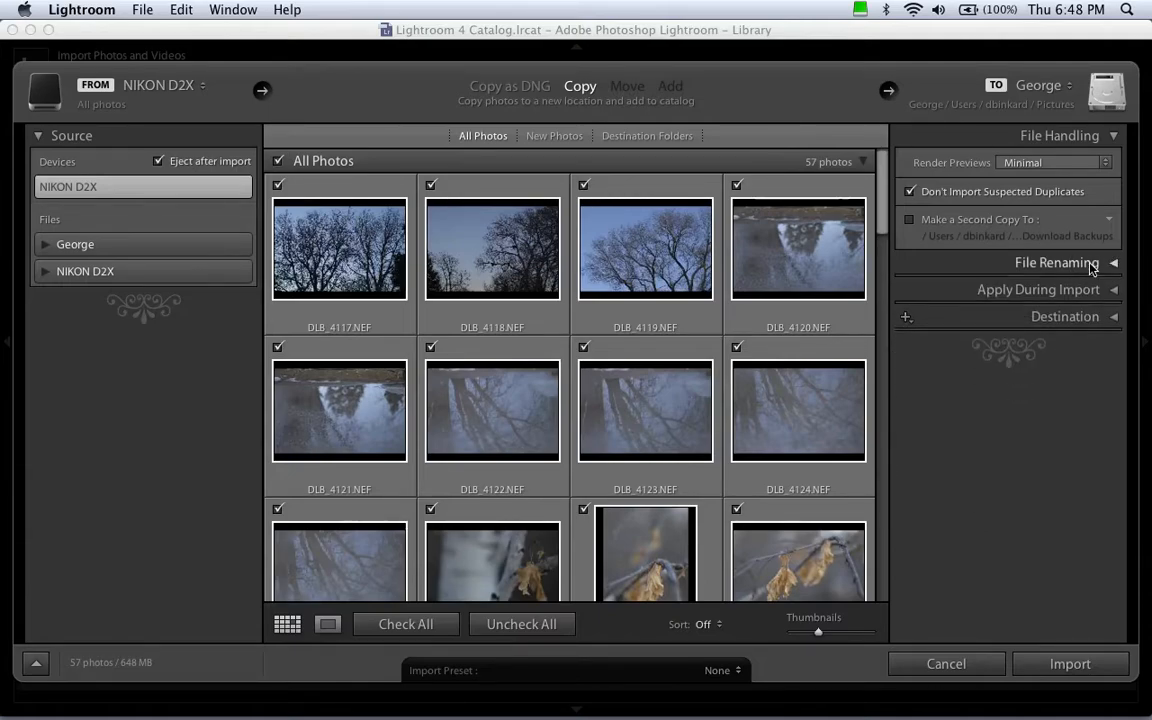
# Step: Expand Apply During Import, choose the DB General metadata preset, and leave Develop Settings at None
pyautogui.click(1087, 291)
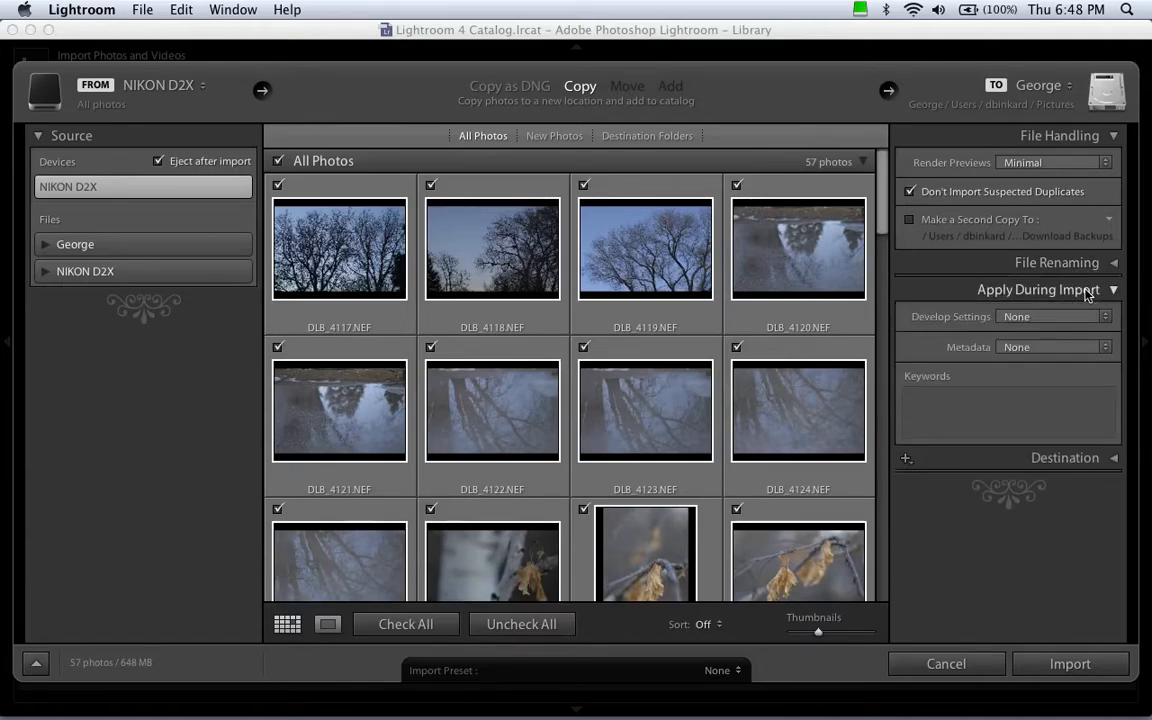
pyautogui.click(1052, 347)
pyautogui.click(1066, 360)
pyautogui.click(1055, 318)
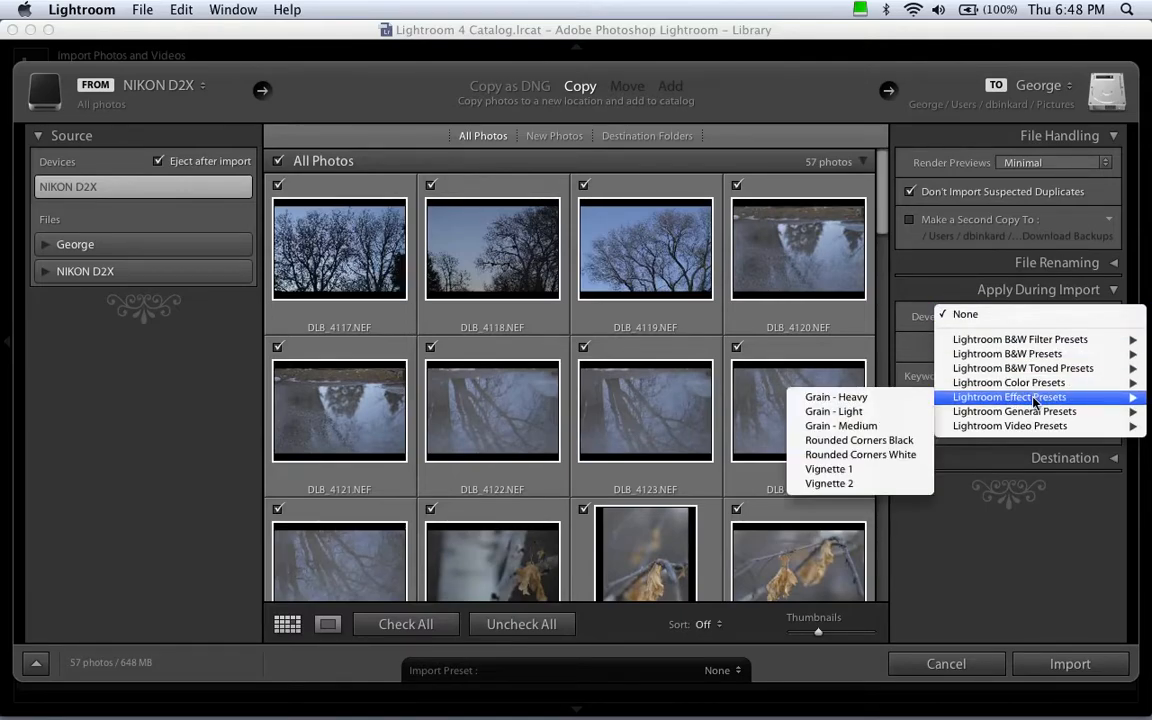
pyautogui.moveTo(1029, 418)
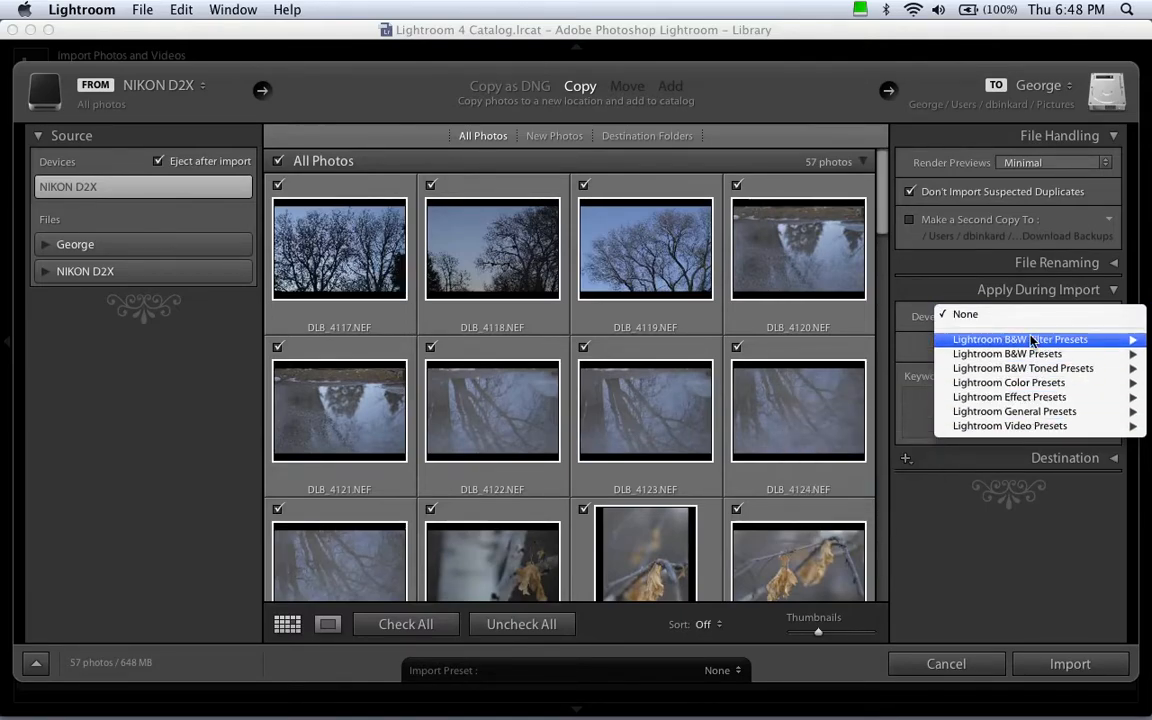
pyautogui.click(922, 316)
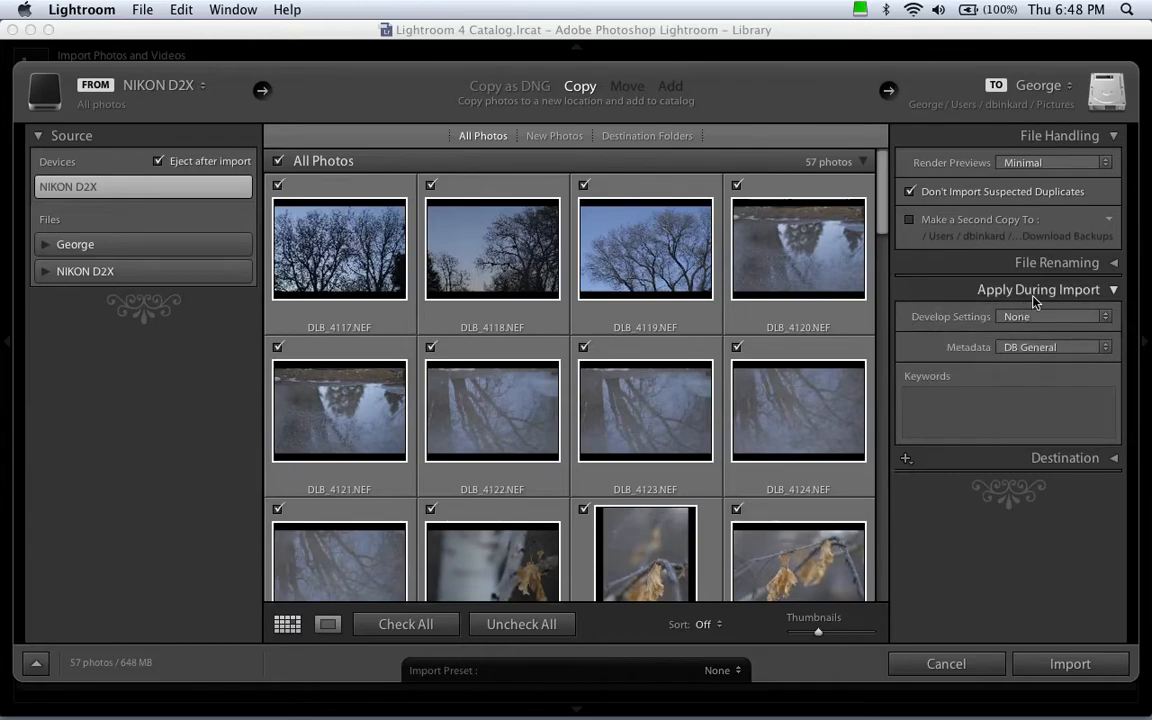
# Step: Enter the keyword "park" for all photos in this import
pyautogui.click(936, 399)
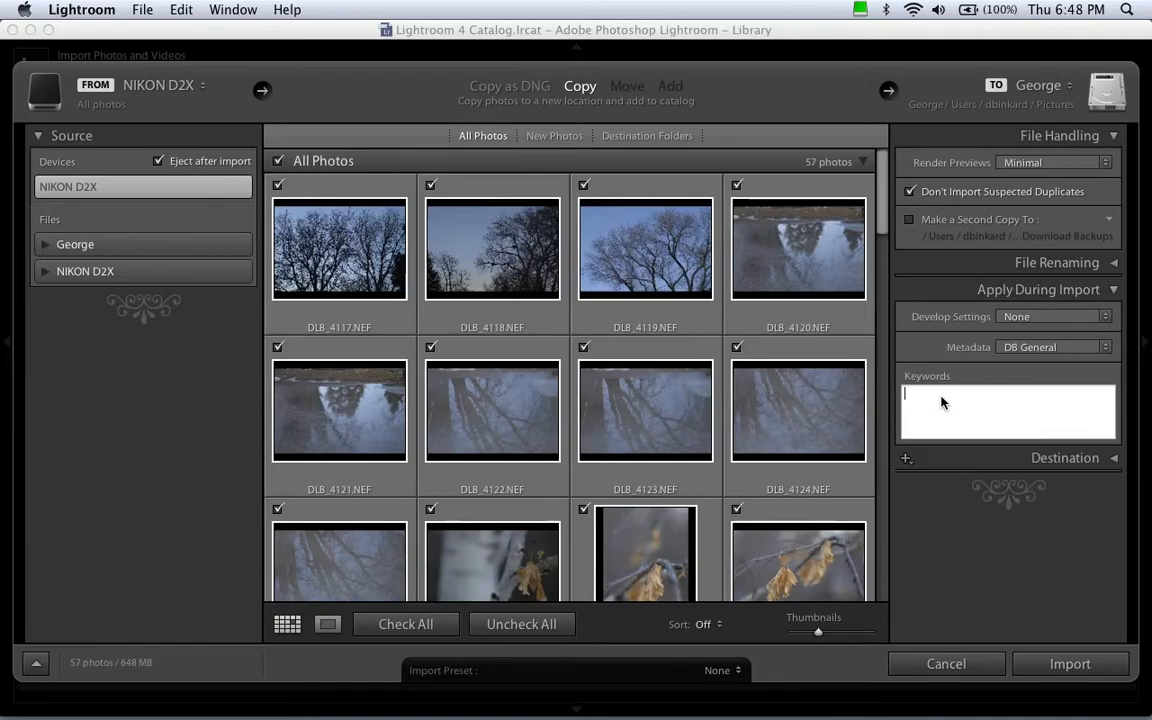
pyautogui.write('park')
pyautogui.moveTo(882, 202); pyautogui.dragTo(877, 171)
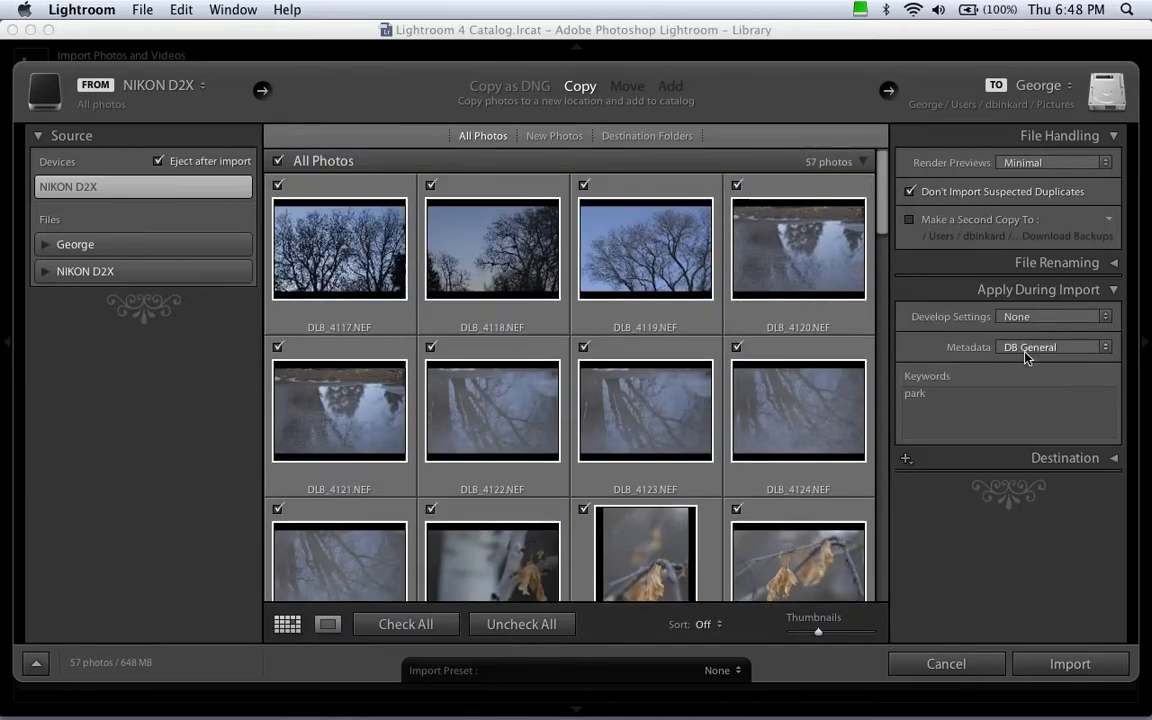
# Step: Collapse Apply During Import and expand Destination to review the target folders for the import
pyautogui.click(1073, 292)
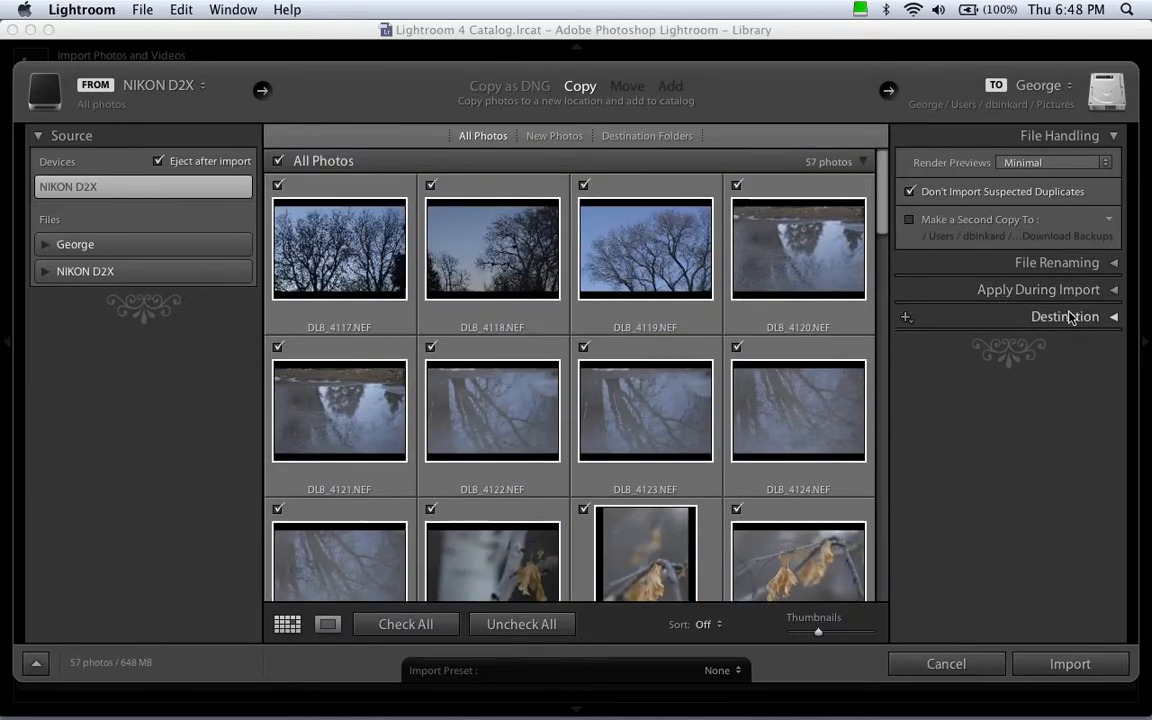
pyautogui.click(1068, 316)
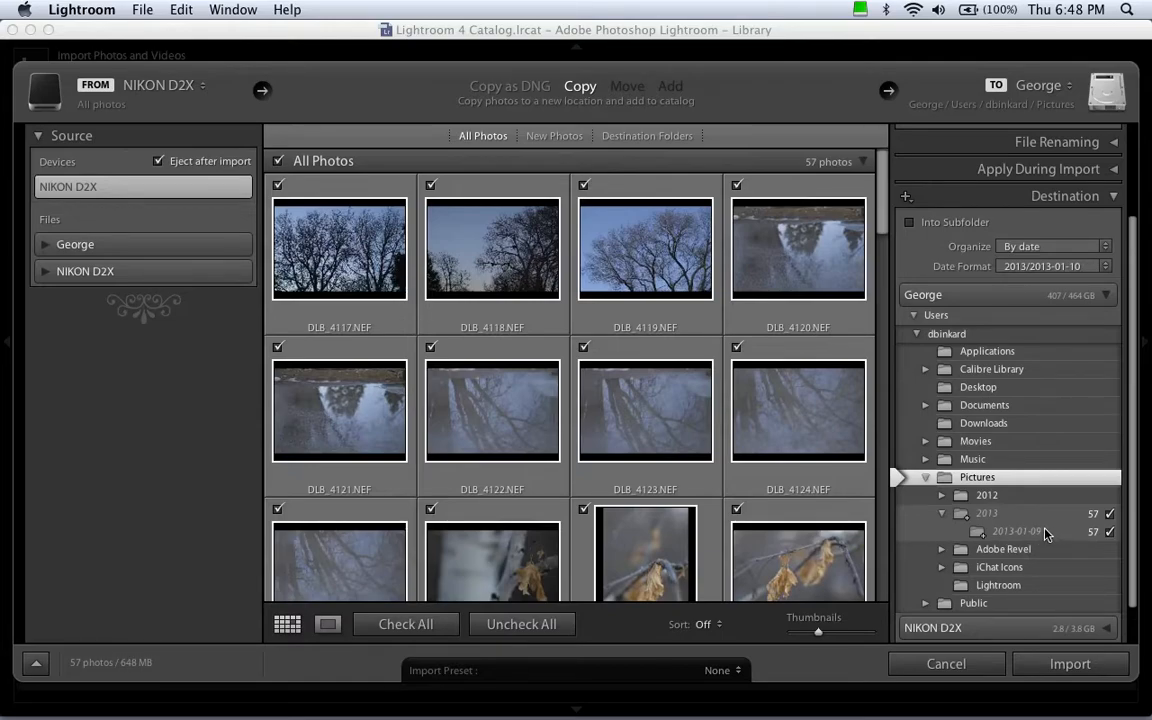
# Step: Review the remaining import settings down to the target folders, and collapse the Destination settings
pyautogui.click(1131, 522)
pyautogui.moveTo(1131, 522); pyautogui.dragTo(1133, 580)
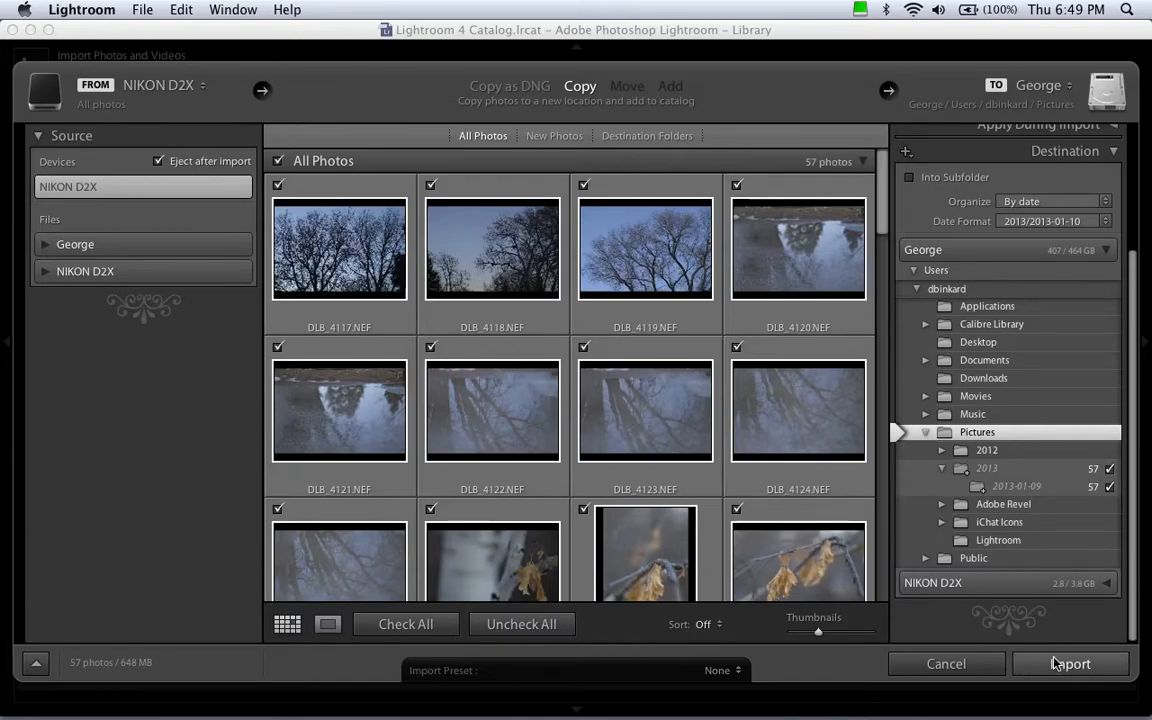
pyautogui.moveTo(1131, 356); pyautogui.dragTo(1129, 229)
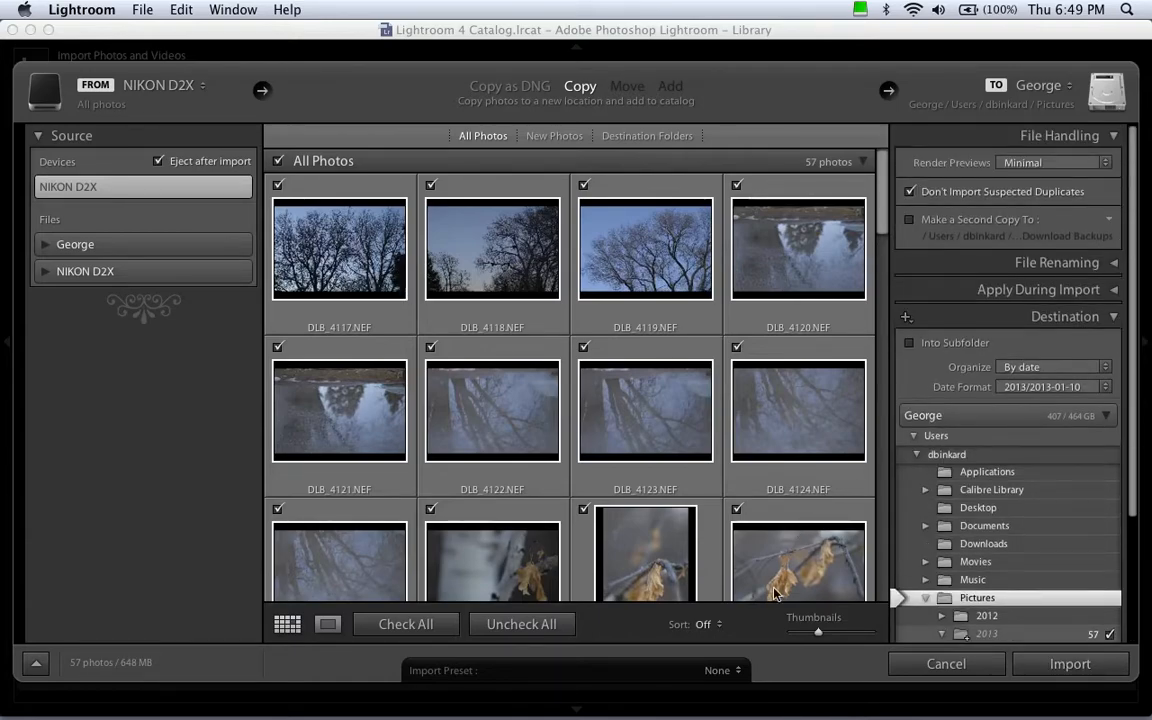
pyautogui.click(1100, 316)
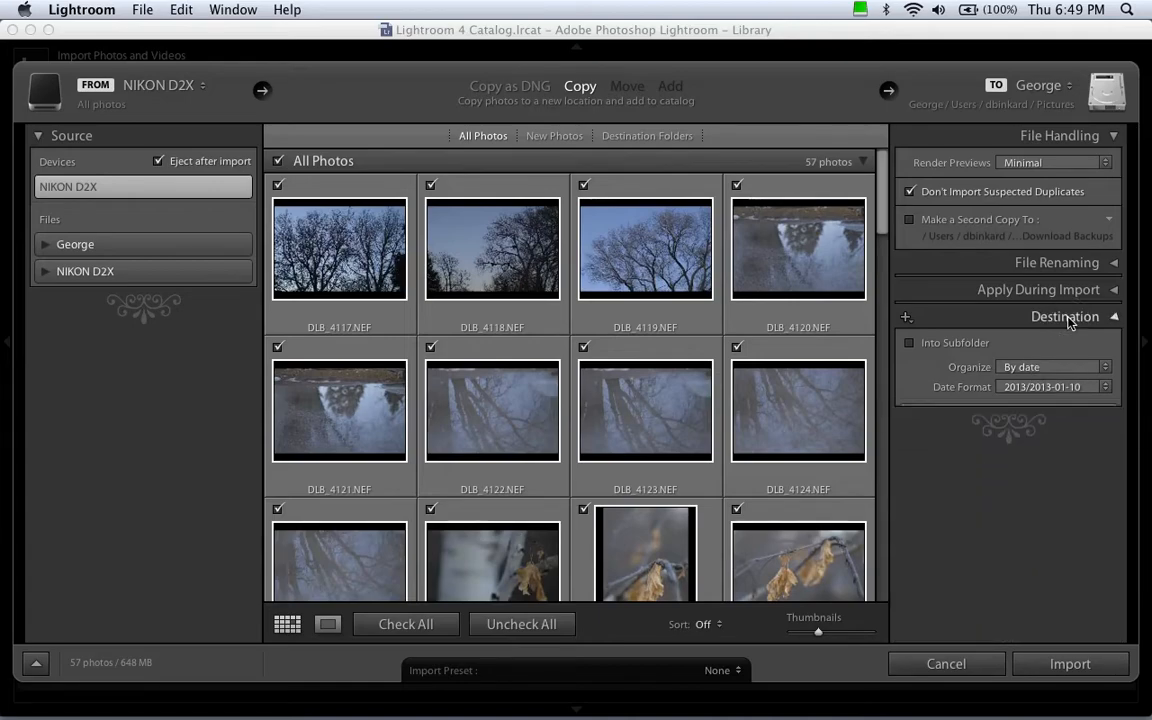
# Step: Check the Import Preset choices, keep None, and start importing the photos
pyautogui.click(734, 672)
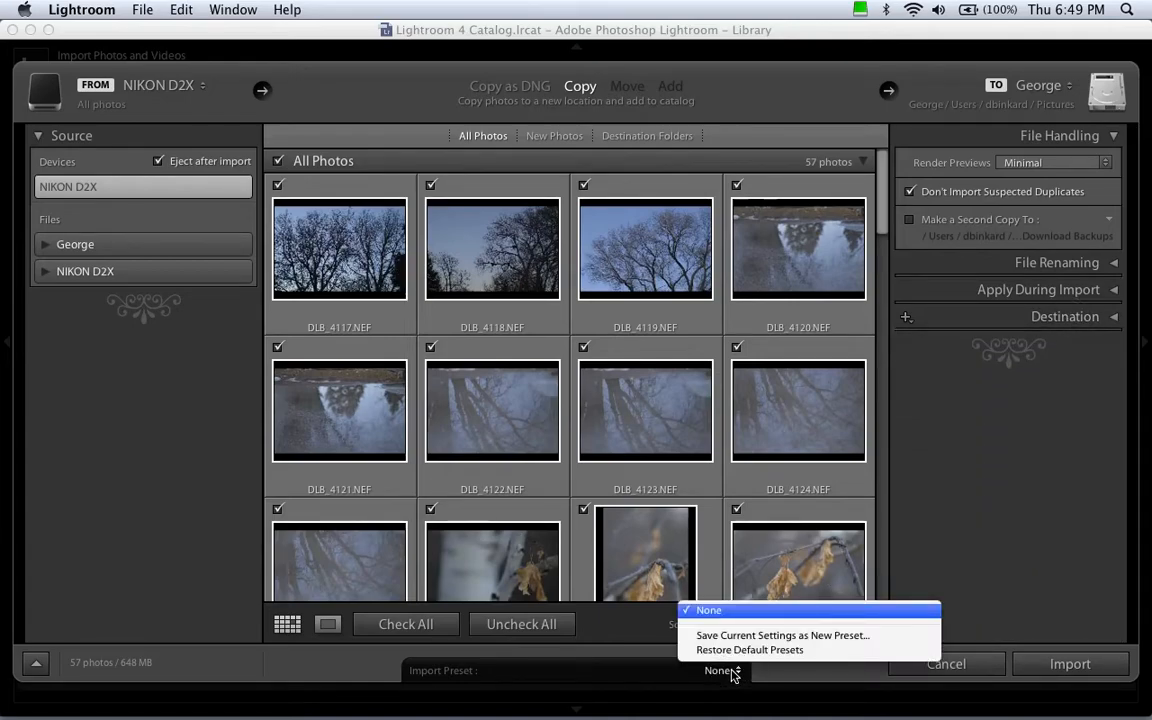
pyautogui.click(988, 489)
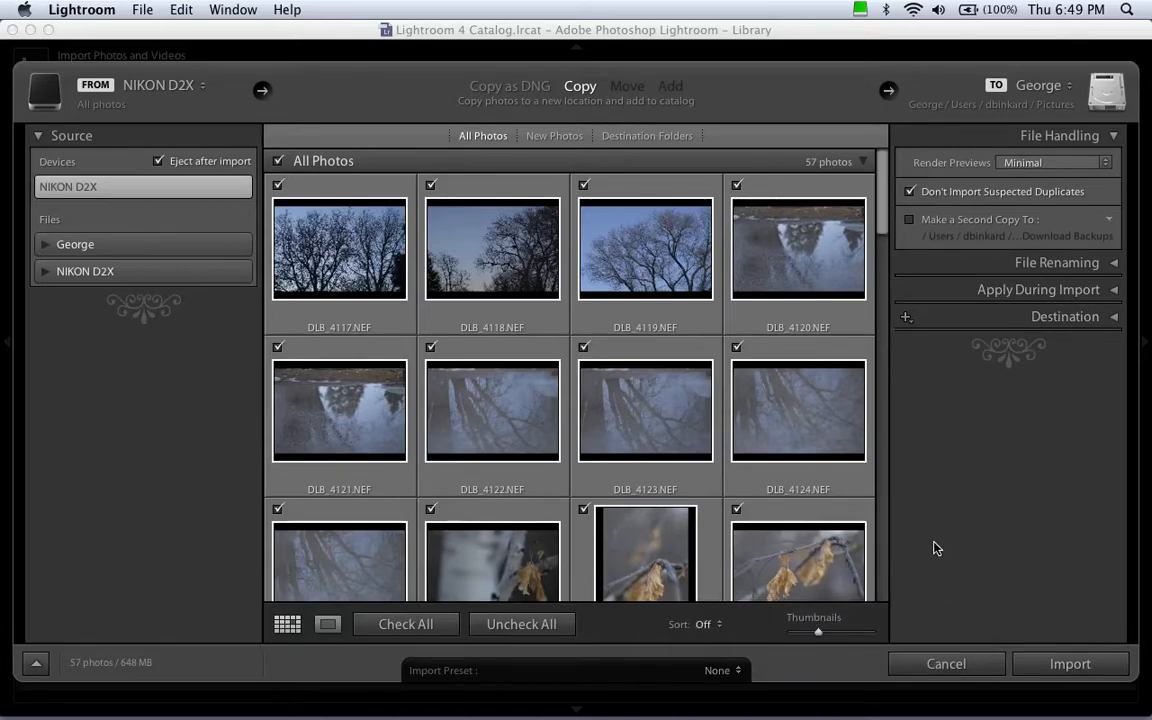
pyautogui.click(737, 671)
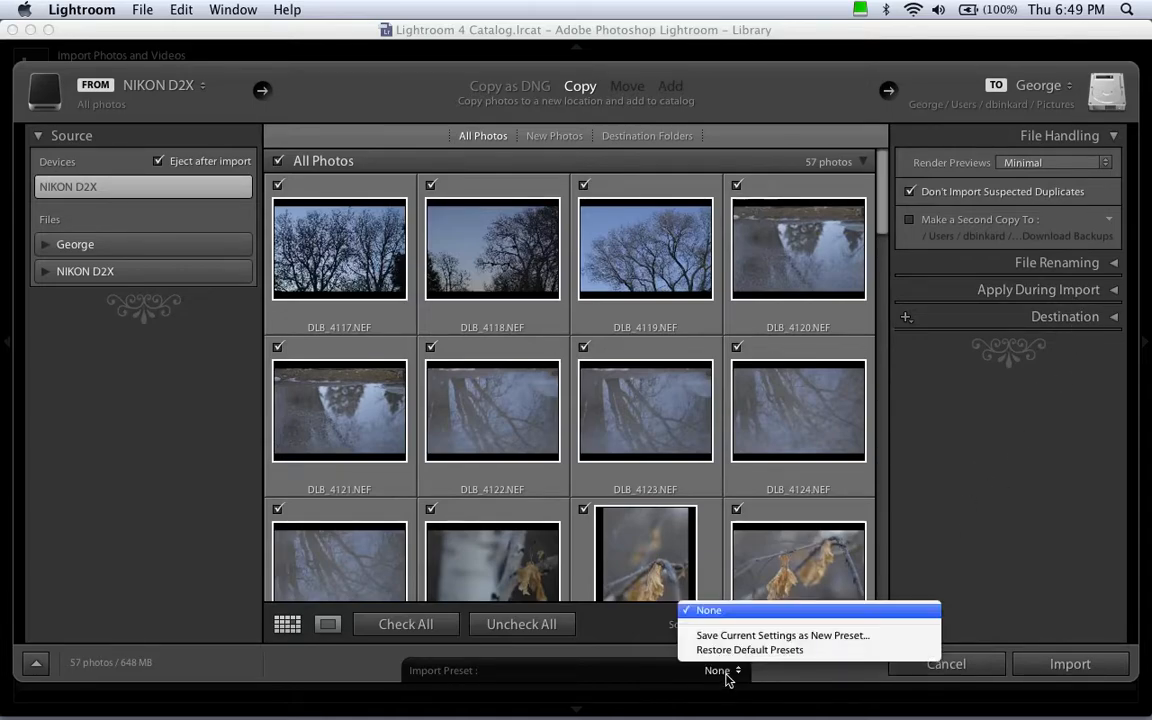
pyautogui.click(1013, 623)
pyautogui.click(1029, 667)
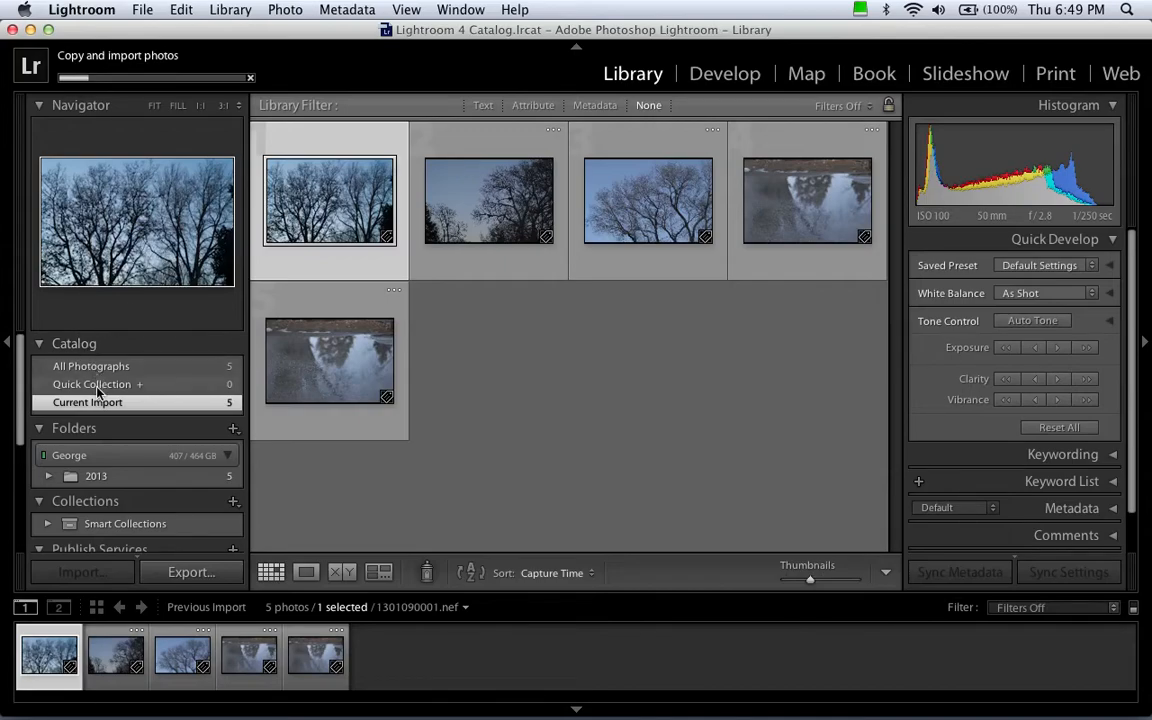
# Step: Expand the 2013 folder and look through the Collections and Publish Services sections
pyautogui.click(48, 476)
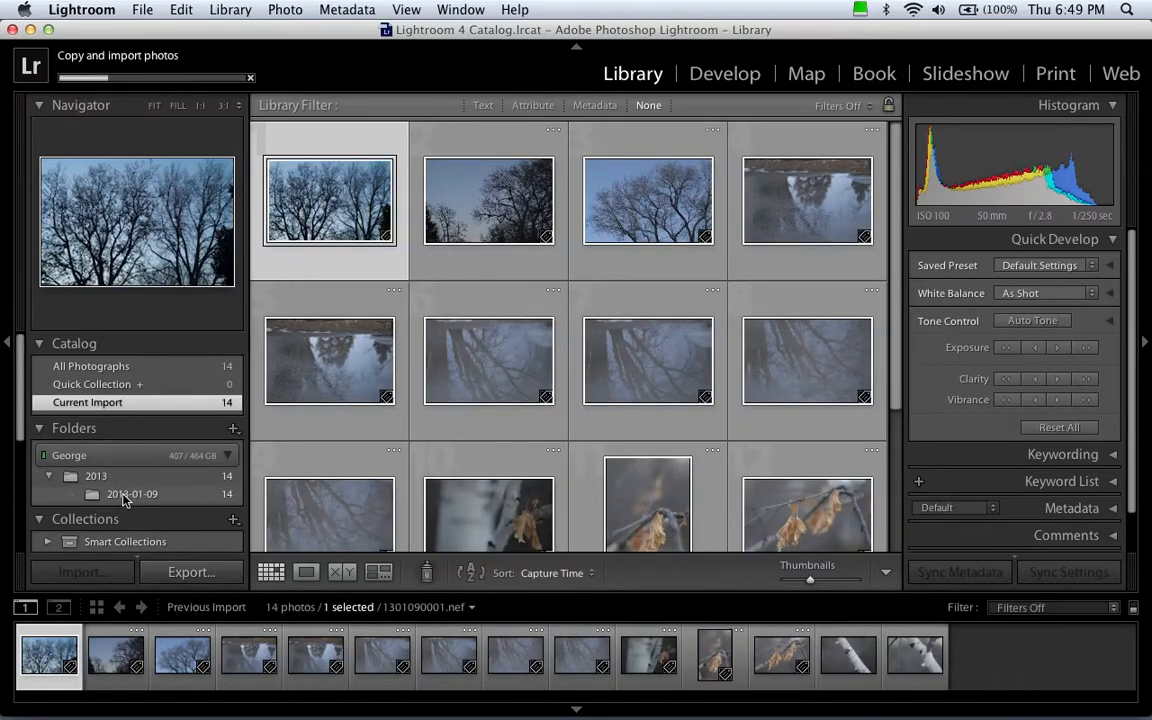
pyautogui.moveTo(19, 378); pyautogui.dragTo(18, 455)
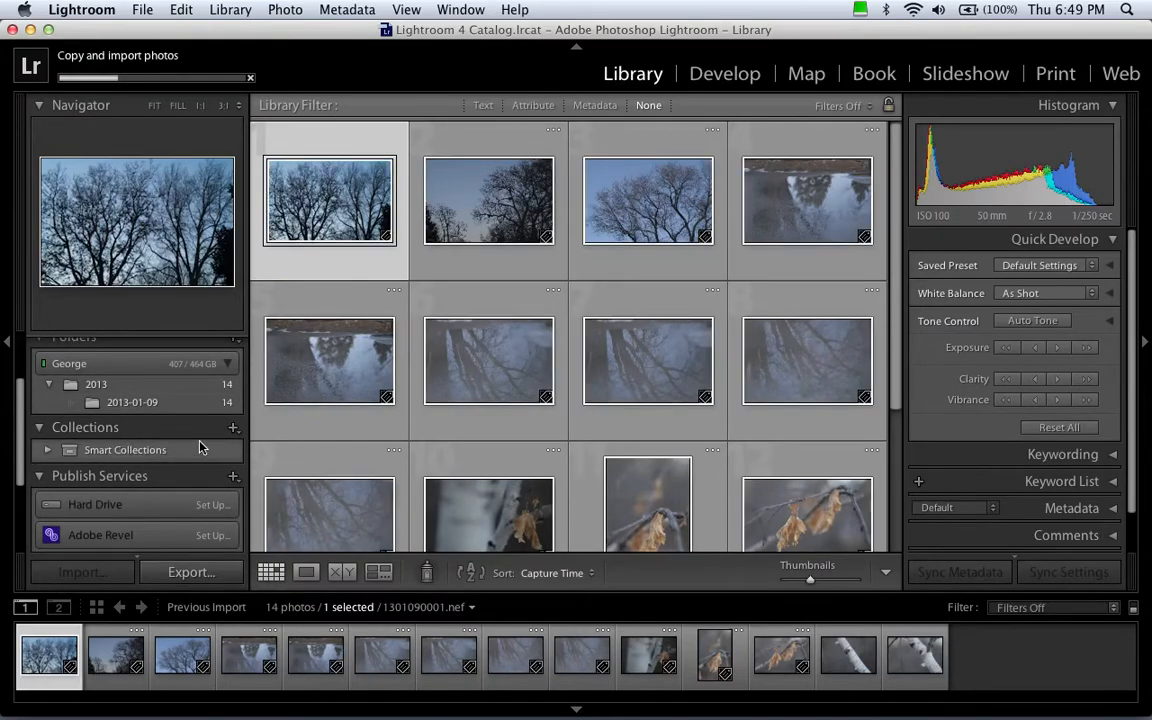
pyautogui.moveTo(22, 444); pyautogui.dragTo(20, 487)
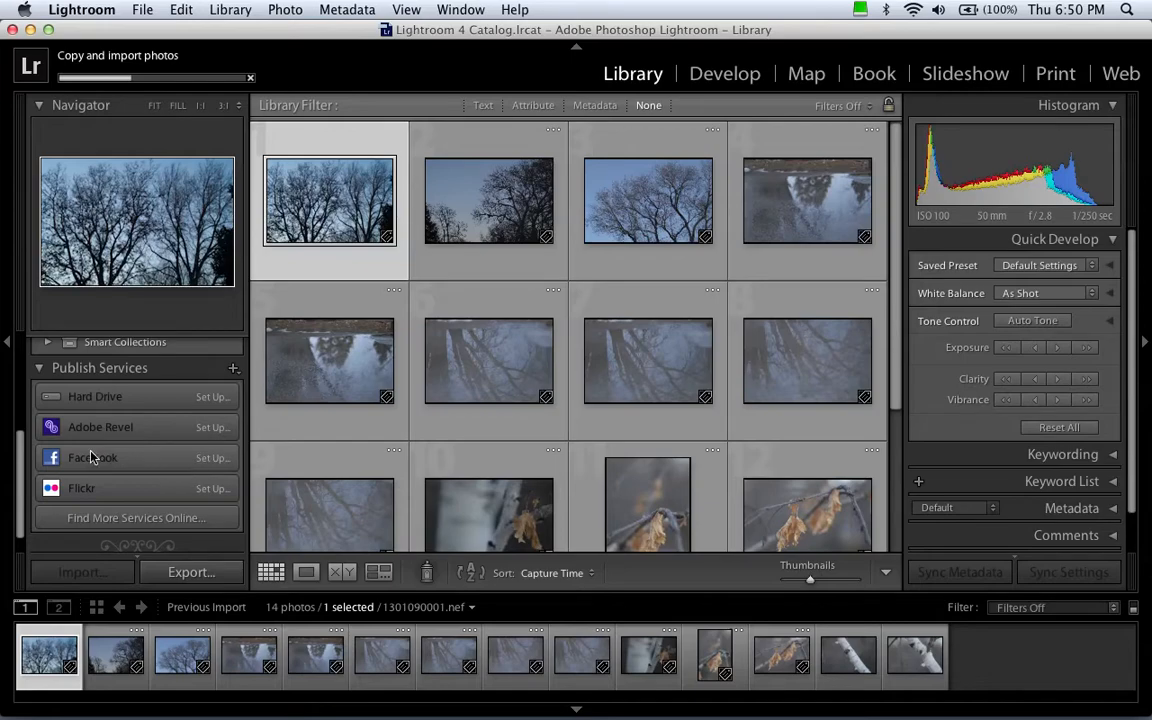
pyautogui.moveTo(20, 463); pyautogui.dragTo(22, 360)
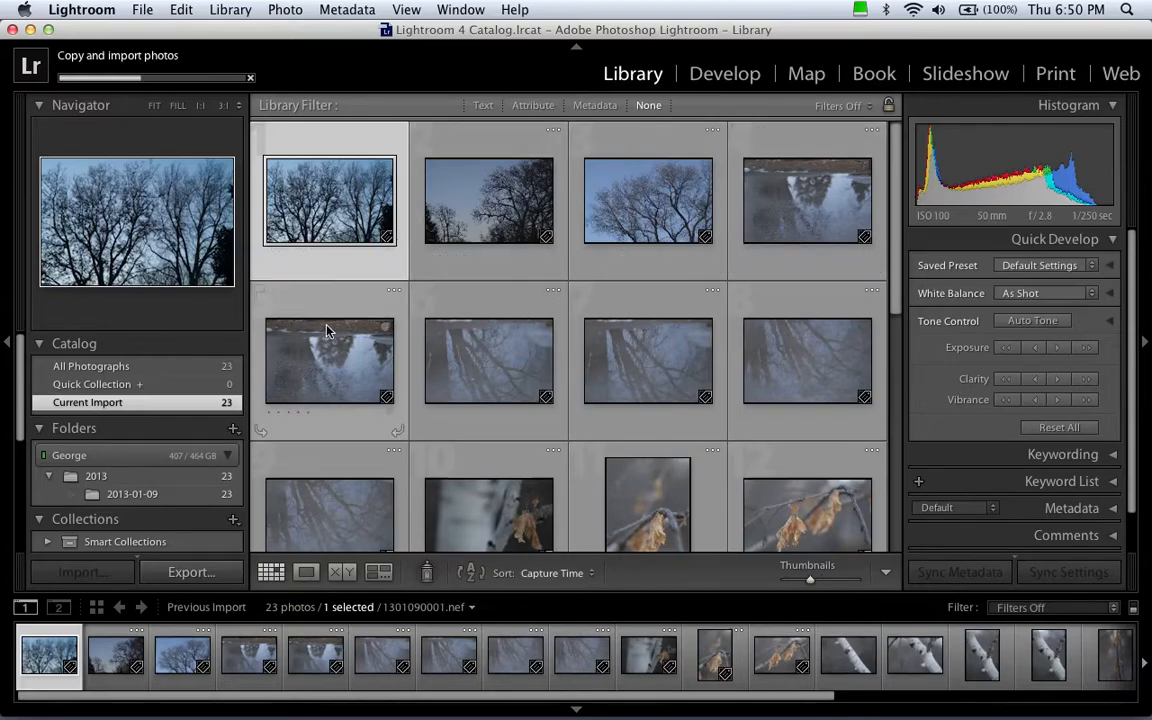
# Step: View the first photo in Loupe view, inspect it at 1:1, and return to Grid view
pyautogui.click(306, 573)
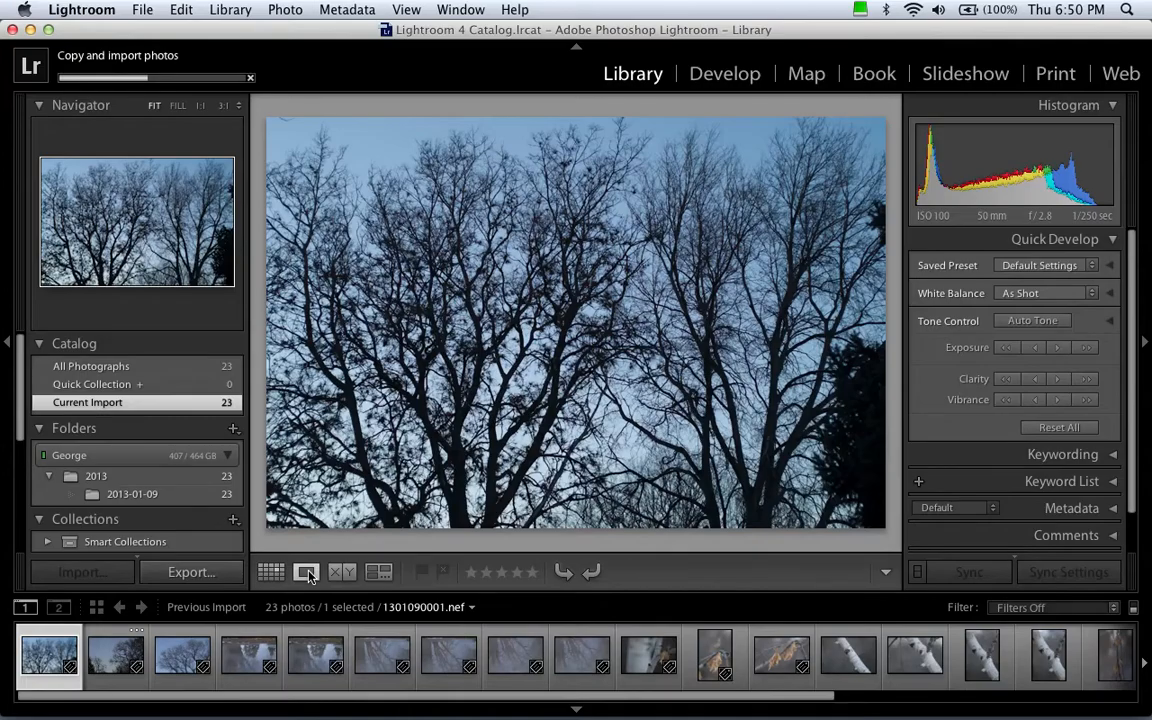
pyautogui.click(545, 331)
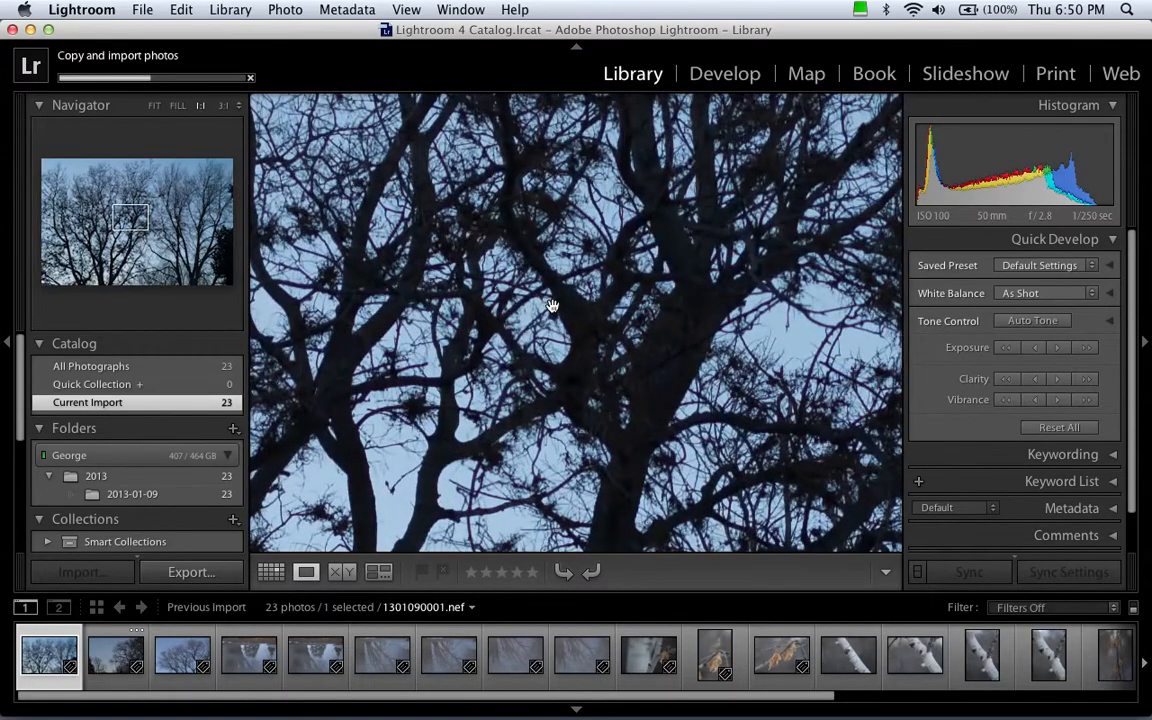
pyautogui.click(551, 305)
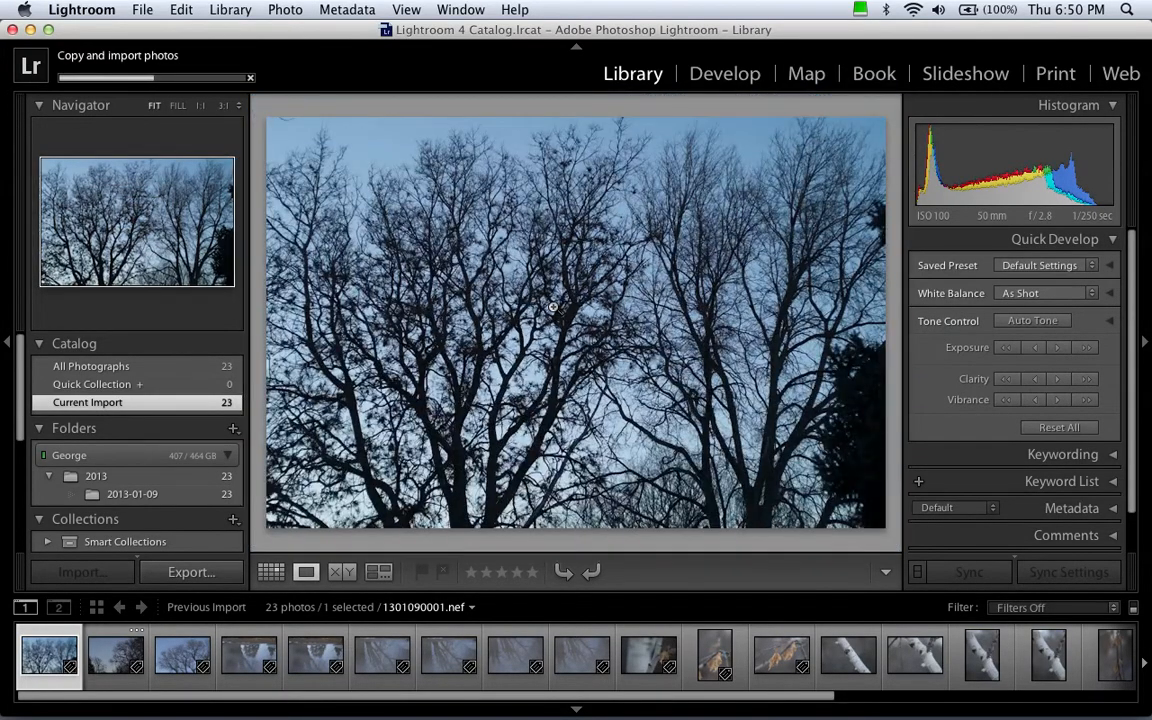
pyautogui.press('g')
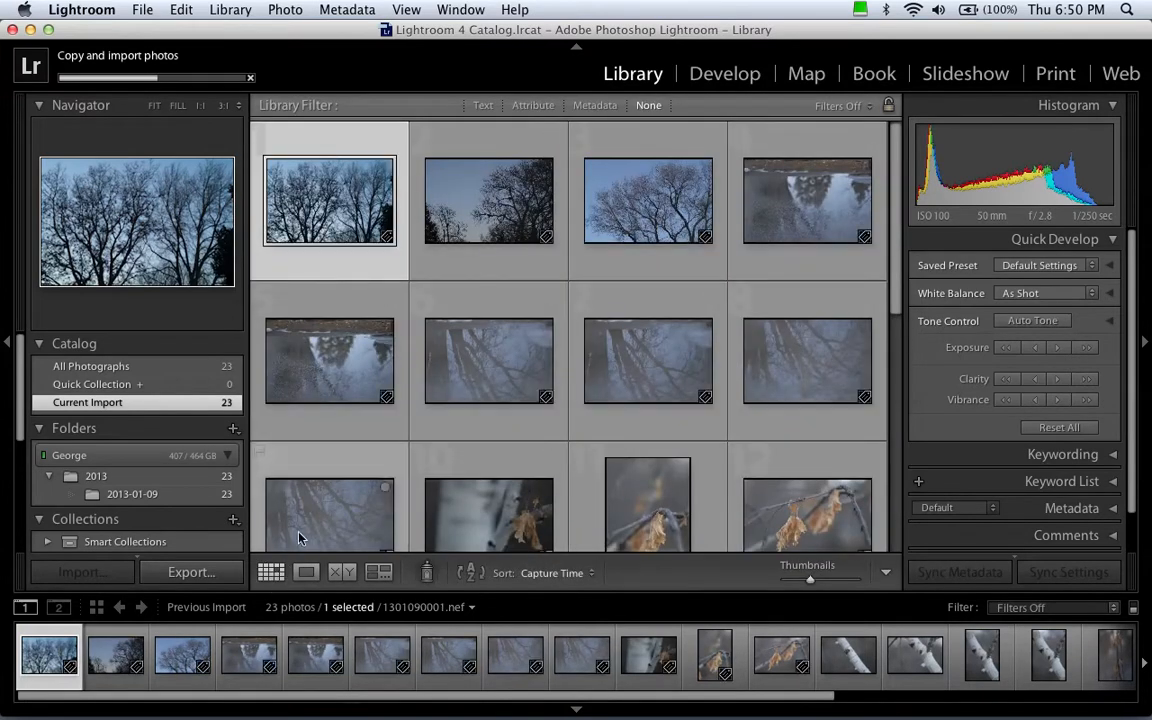
# Step: Select the first two photos, view them side by side in Compare view, and return to Grid view
pyautogui.keyDown('shift'); pyautogui.click(453, 217); pyautogui.keyUp('shift')
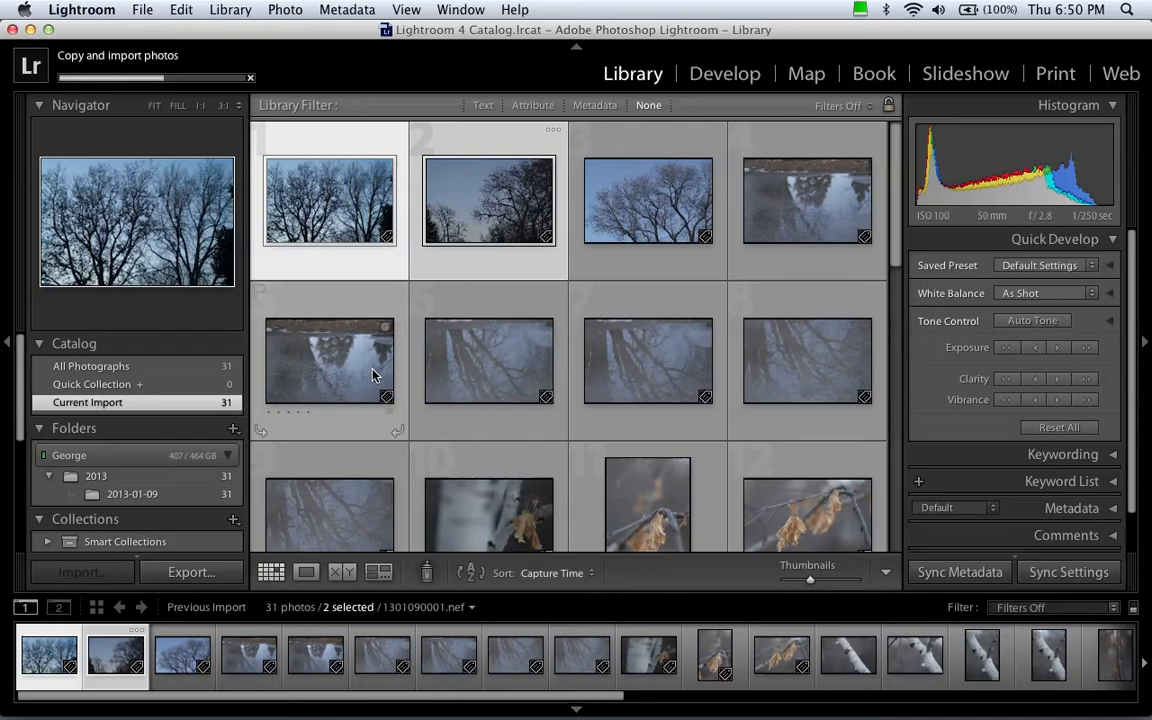
pyautogui.click(340, 573)
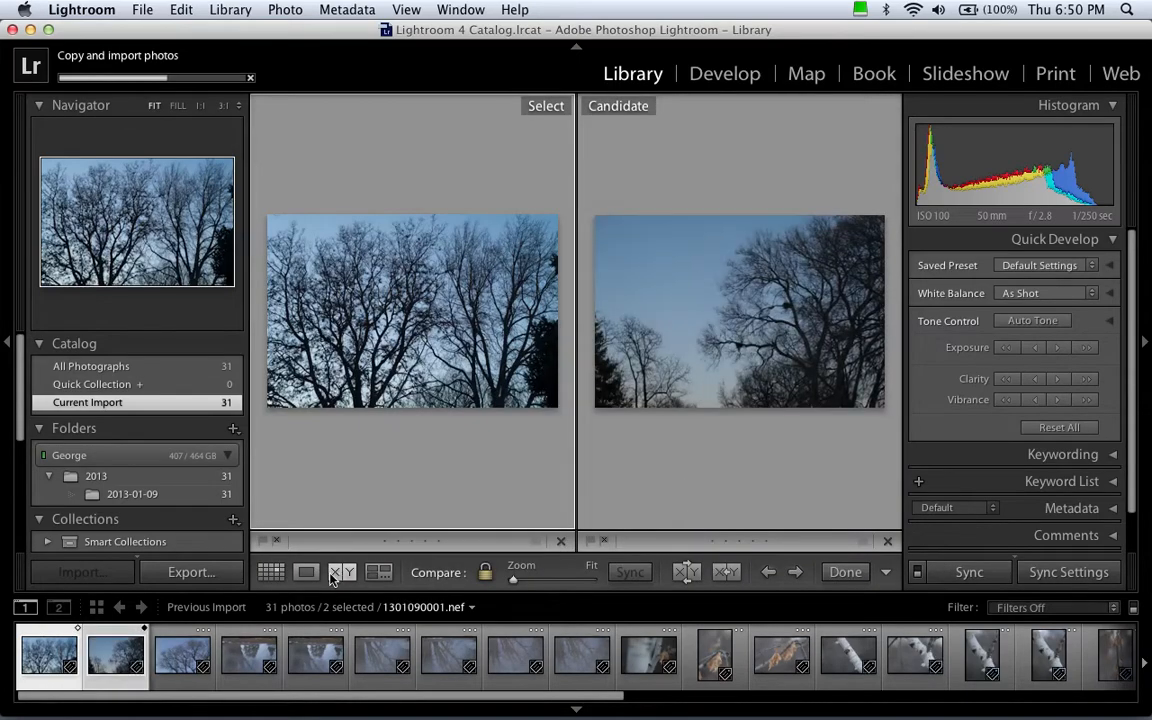
pyautogui.press('g')
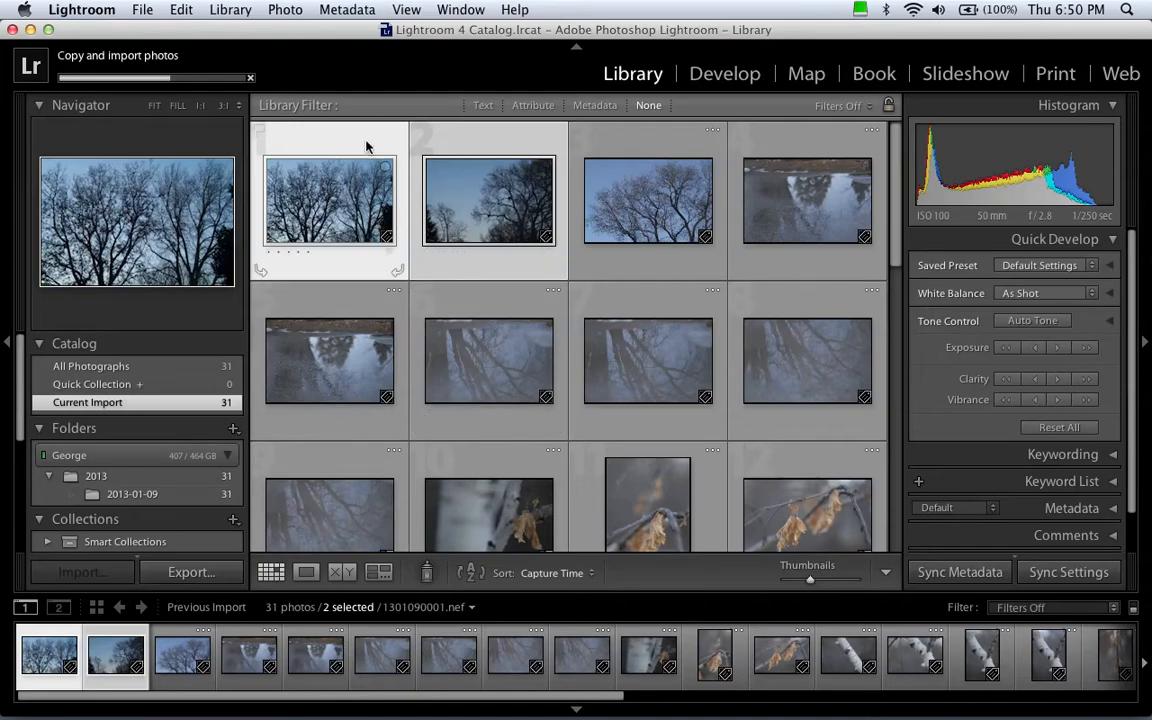
# Step: Show the first four photos in Survey view, and temporarily hide the side panels for a larger view
pyautogui.keyDown('shift'); pyautogui.click(800, 198); pyautogui.keyUp('shift')
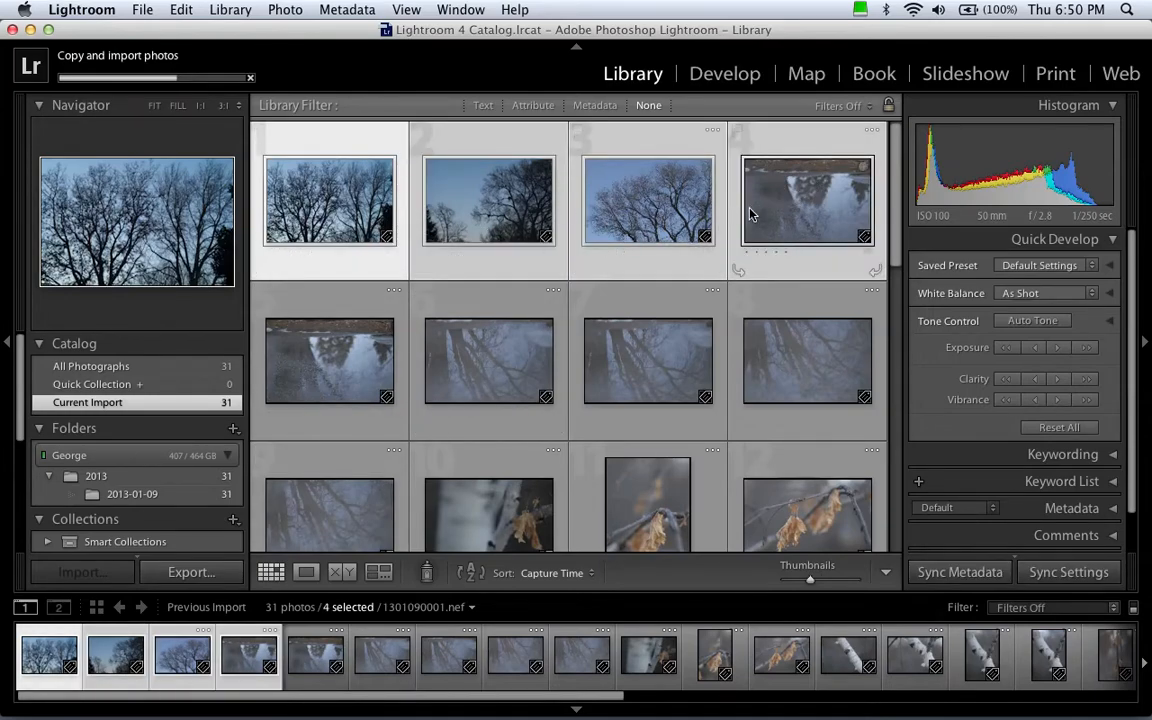
pyautogui.click(378, 572)
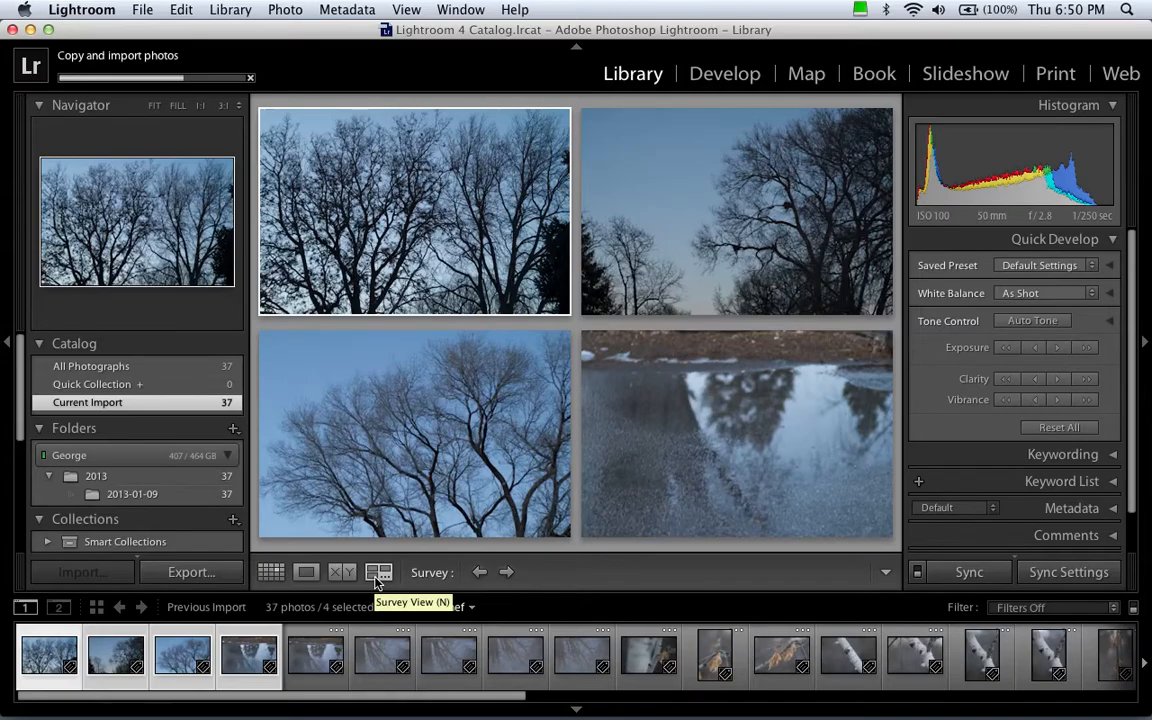
pyautogui.press('Tab')
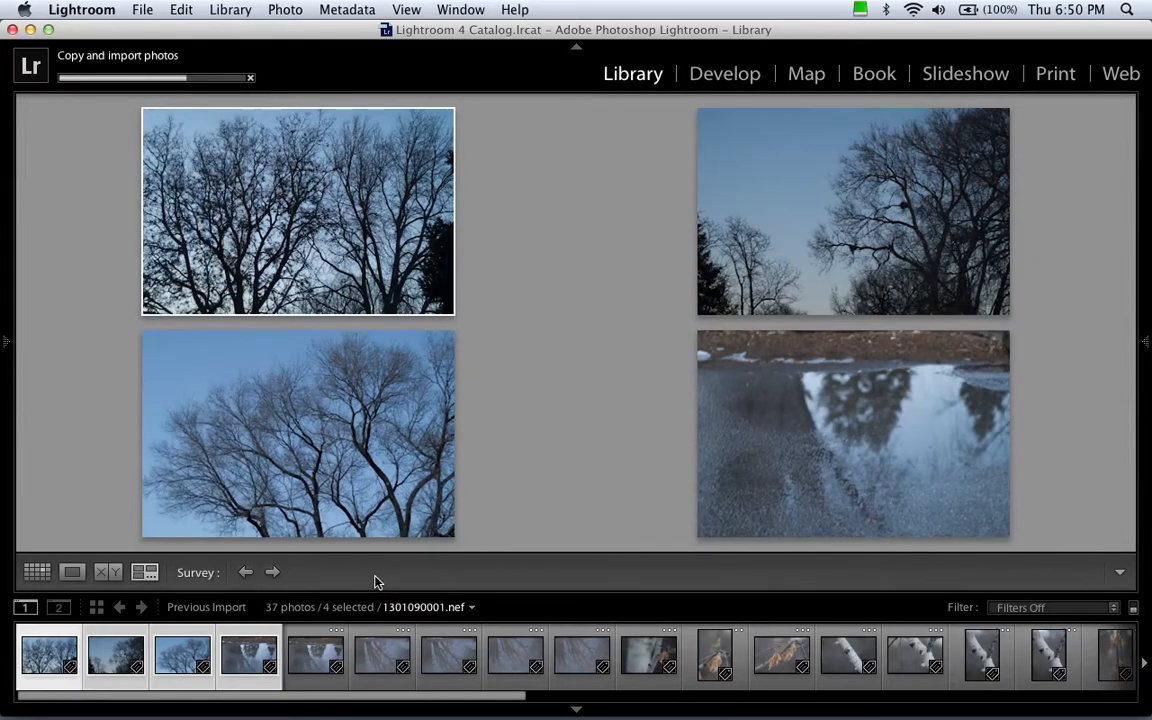
pyautogui.press('Tab')
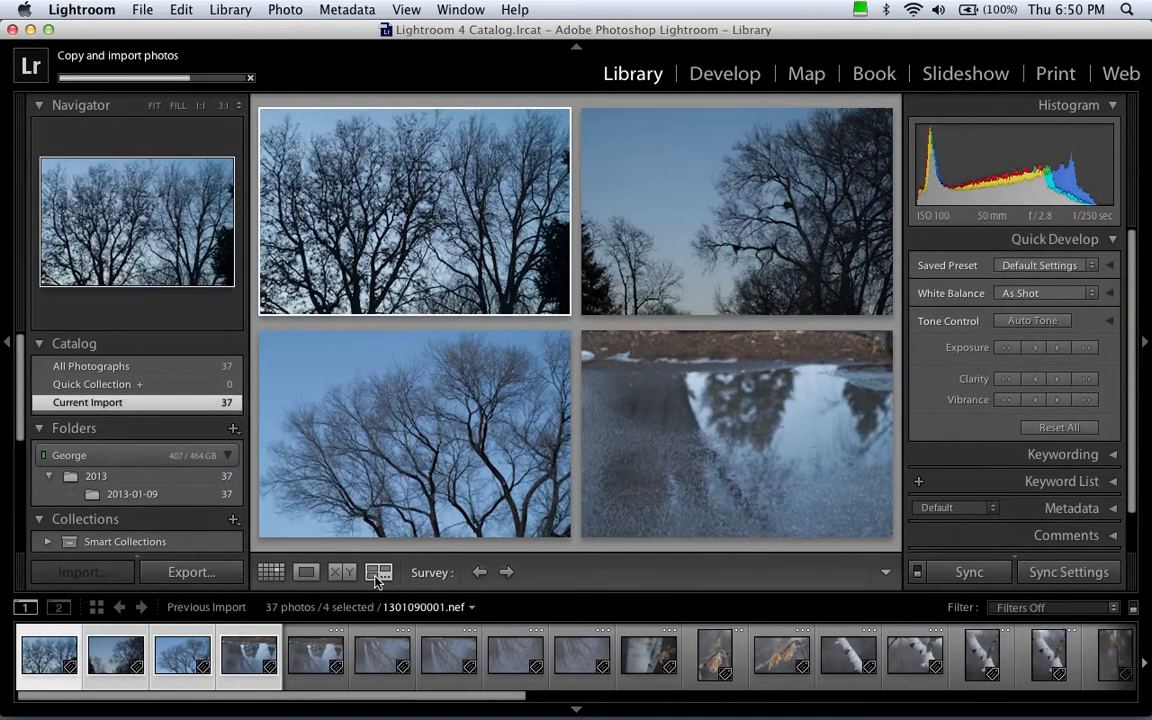
# Step: Hide and restore all surrounding panels in Survey view, and return to Grid view
pyautogui.hotkey('shift', 'Tab')
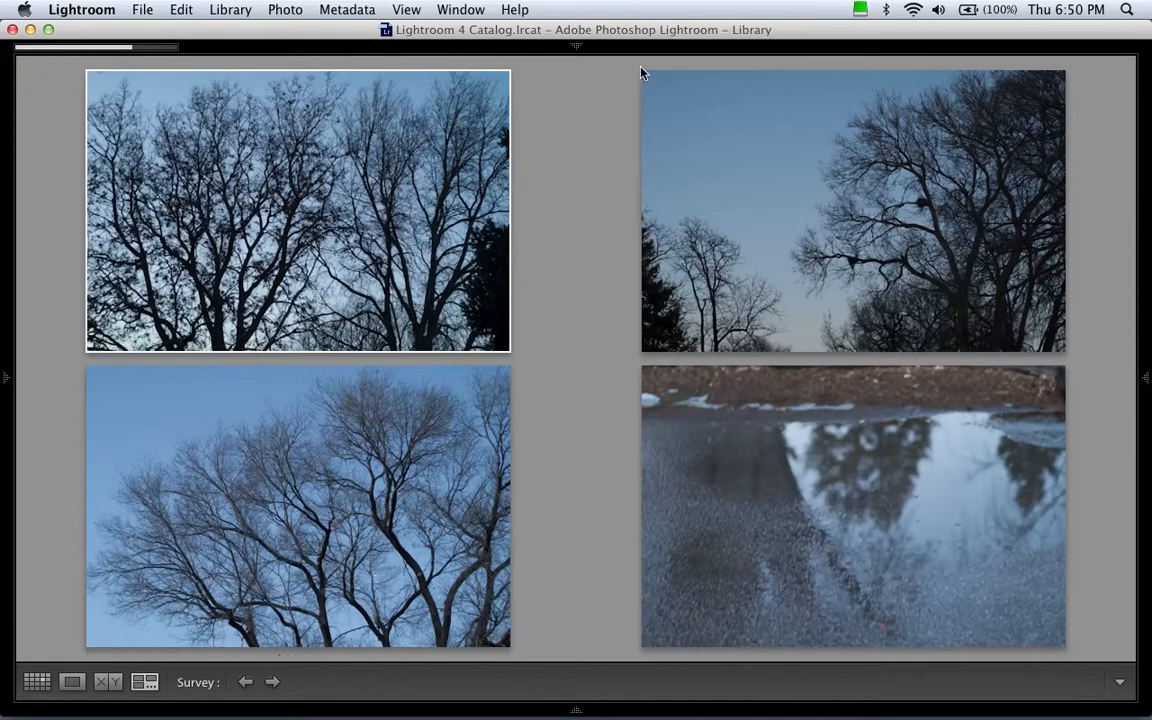
pyautogui.moveTo(643, 47)
pyautogui.hotkey('shift', 'Tab')
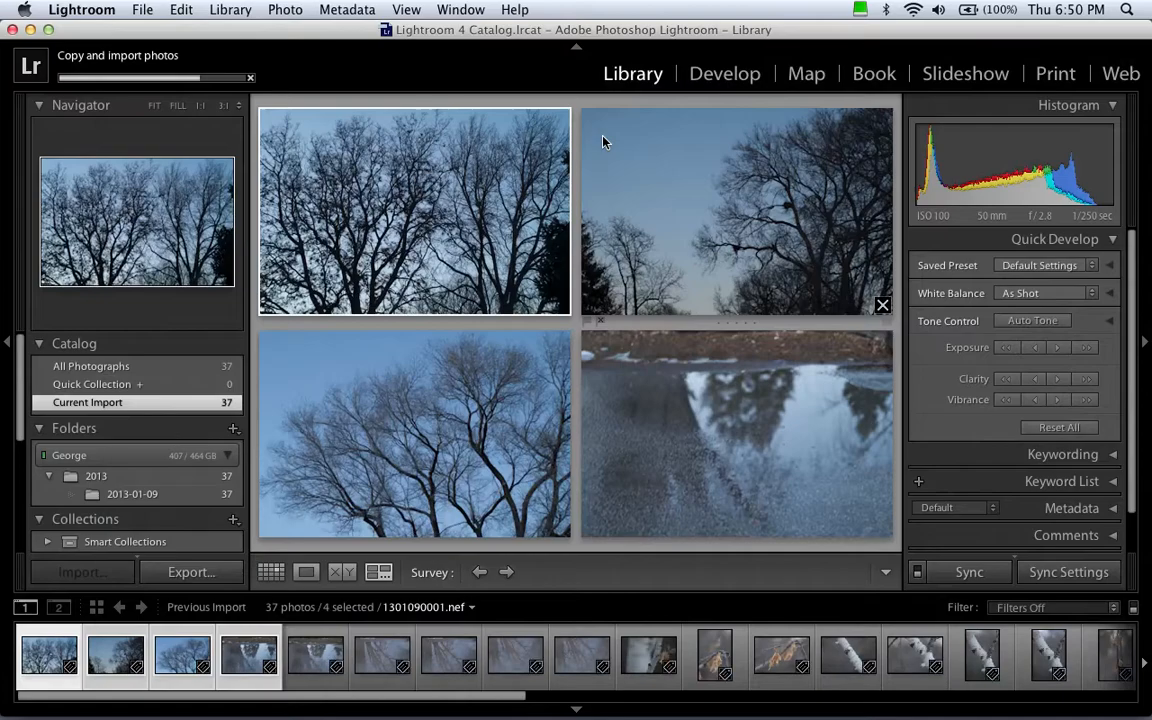
pyautogui.click(271, 572)
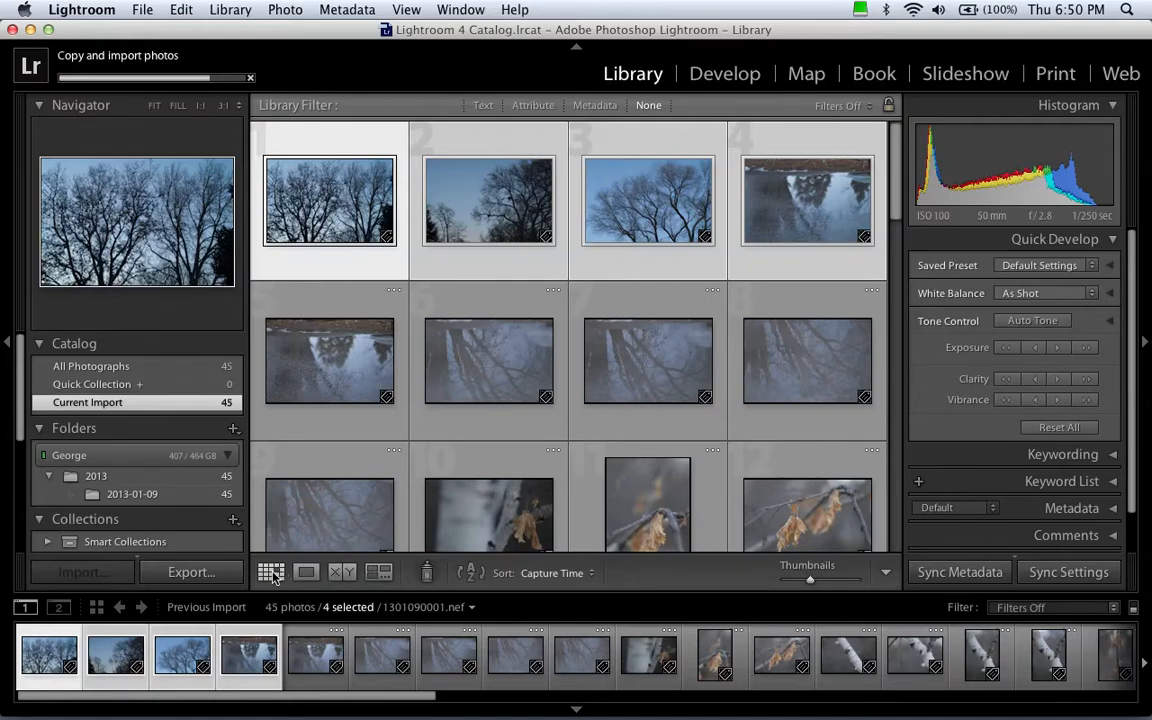
# Step: Select only the first photo, collapse Quick Develop, and check the photo's keyword tags
pyautogui.click(361, 141)
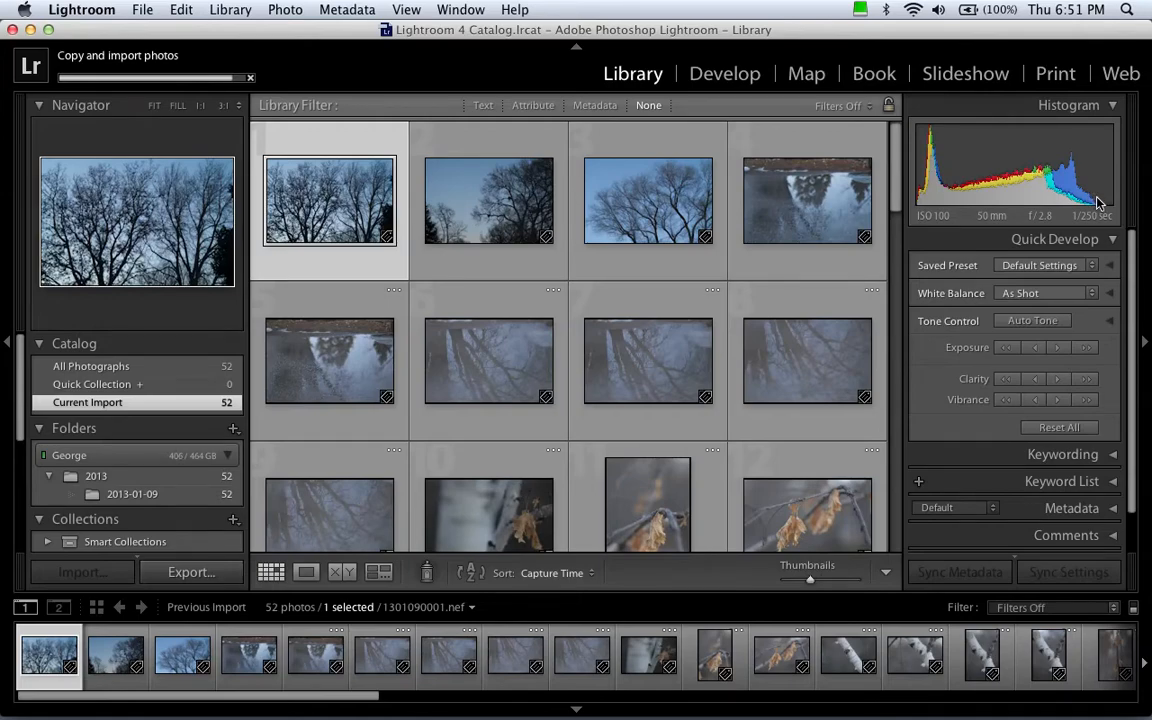
pyautogui.click(1114, 241)
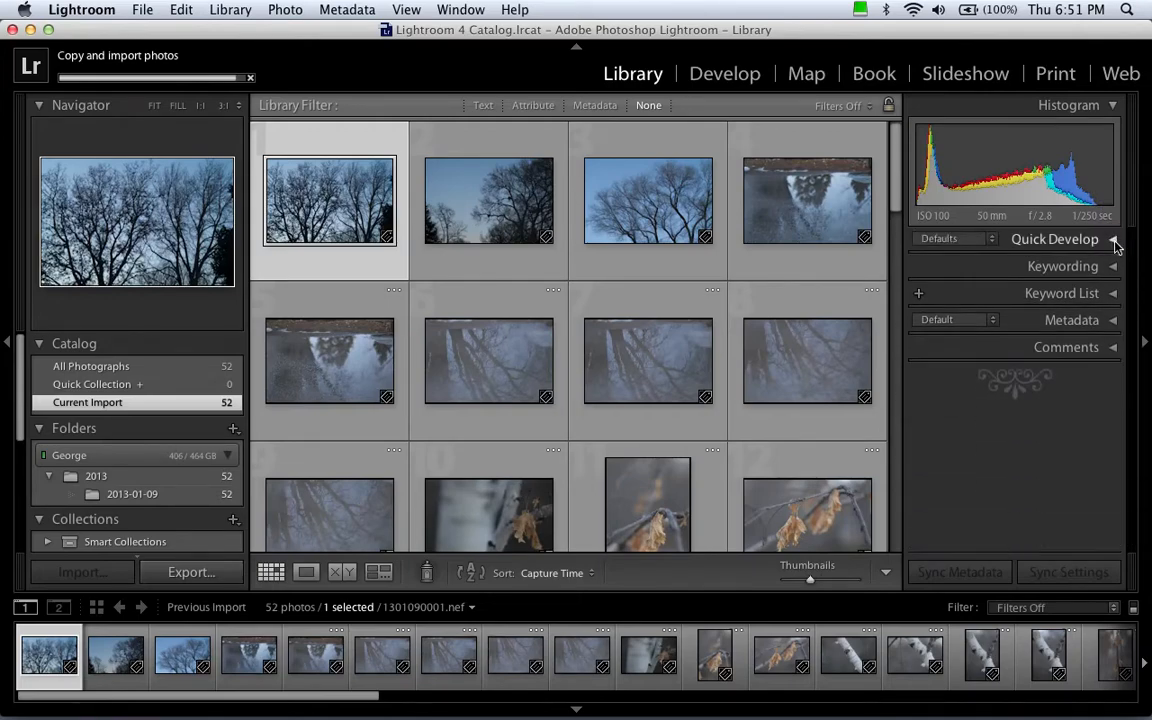
pyautogui.click(1113, 266)
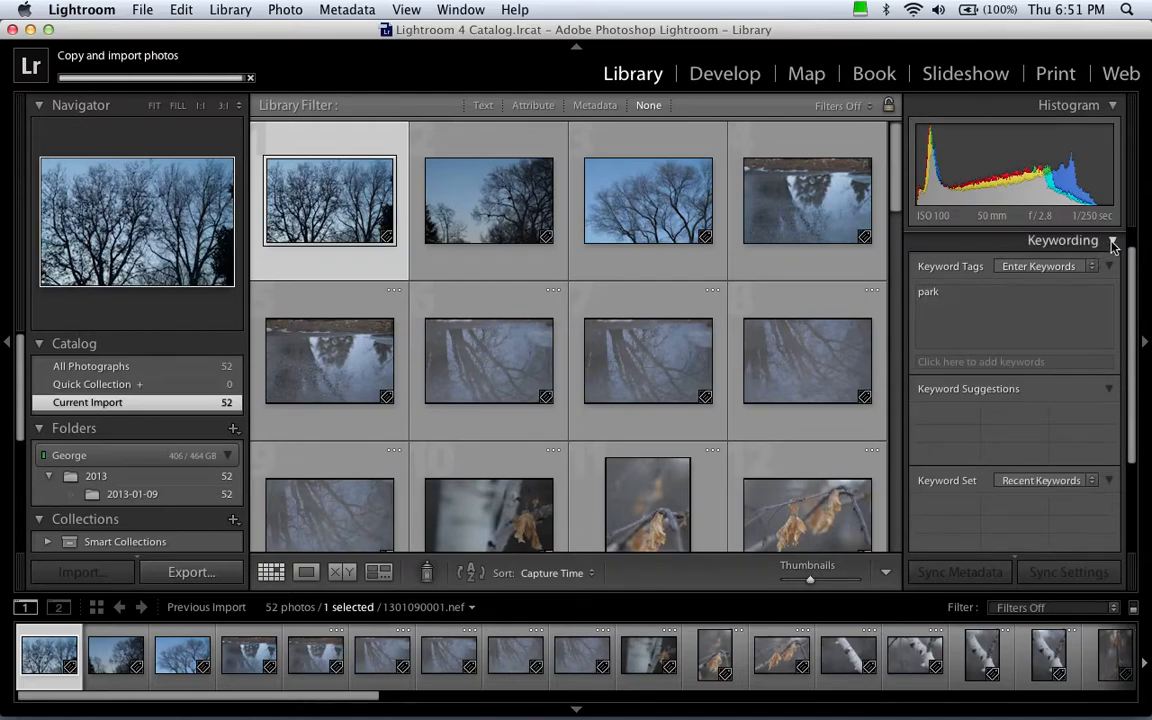
pyautogui.click(1114, 241)
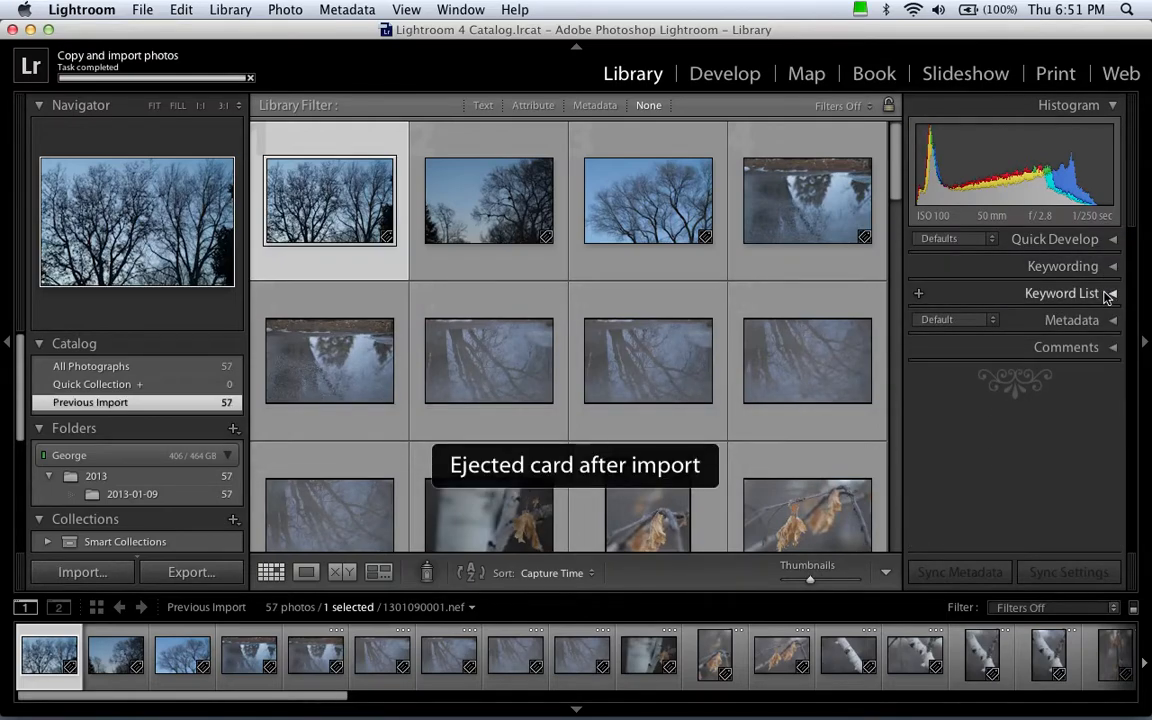
# Step: Review the first photo's metadata, including the file name, copyright and capture details, and collapse Metadata
pyautogui.click(1113, 320)
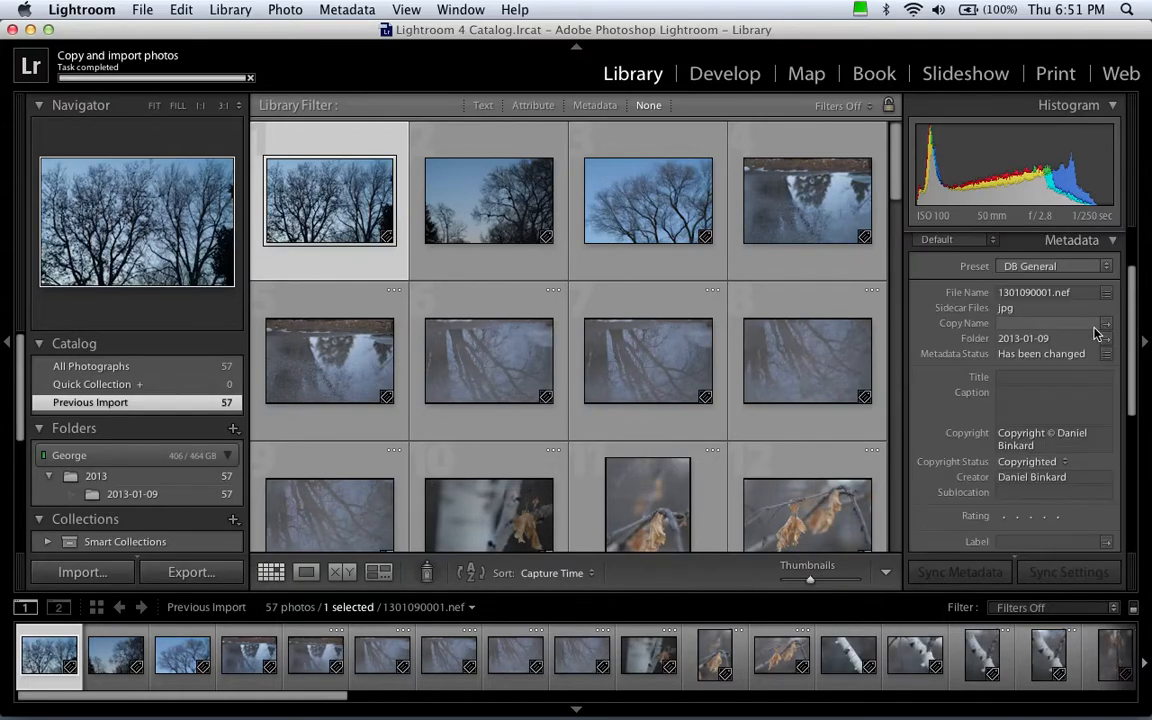
pyautogui.scroll(-3, 1130, 322)
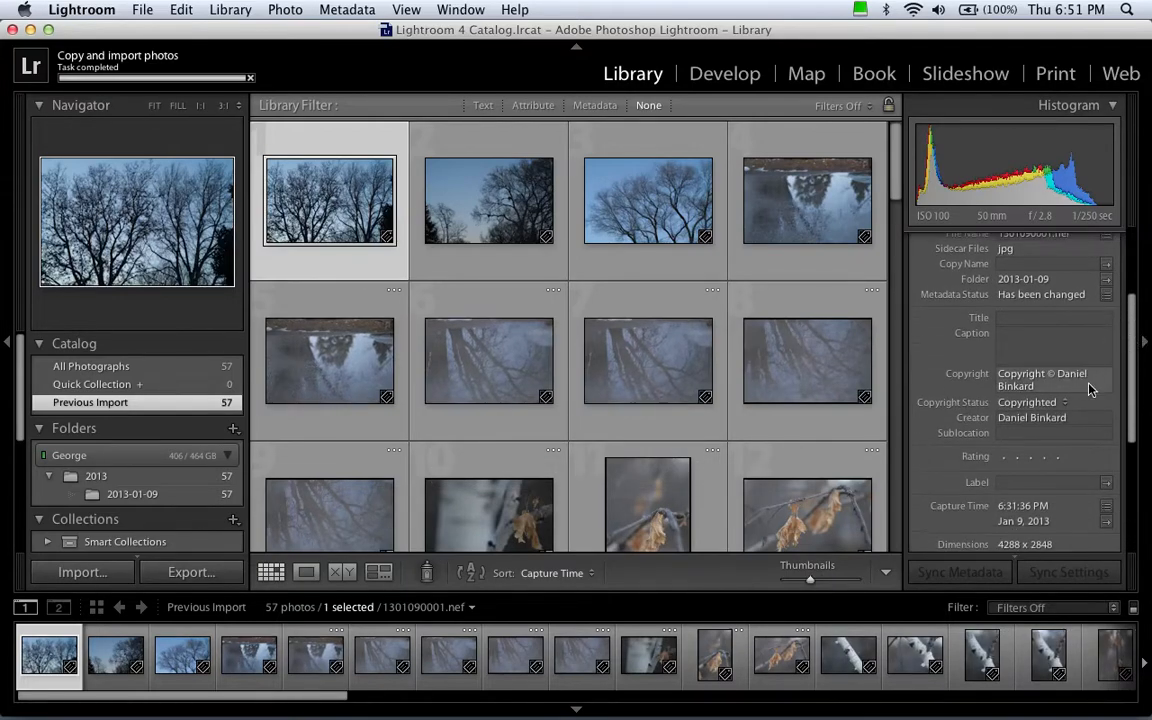
pyautogui.moveTo(1131, 334)
pyautogui.mouseDown()
pyautogui.moveTo(1127, 433)
pyautogui.moveTo(1126, 321)
pyautogui.mouseUp()
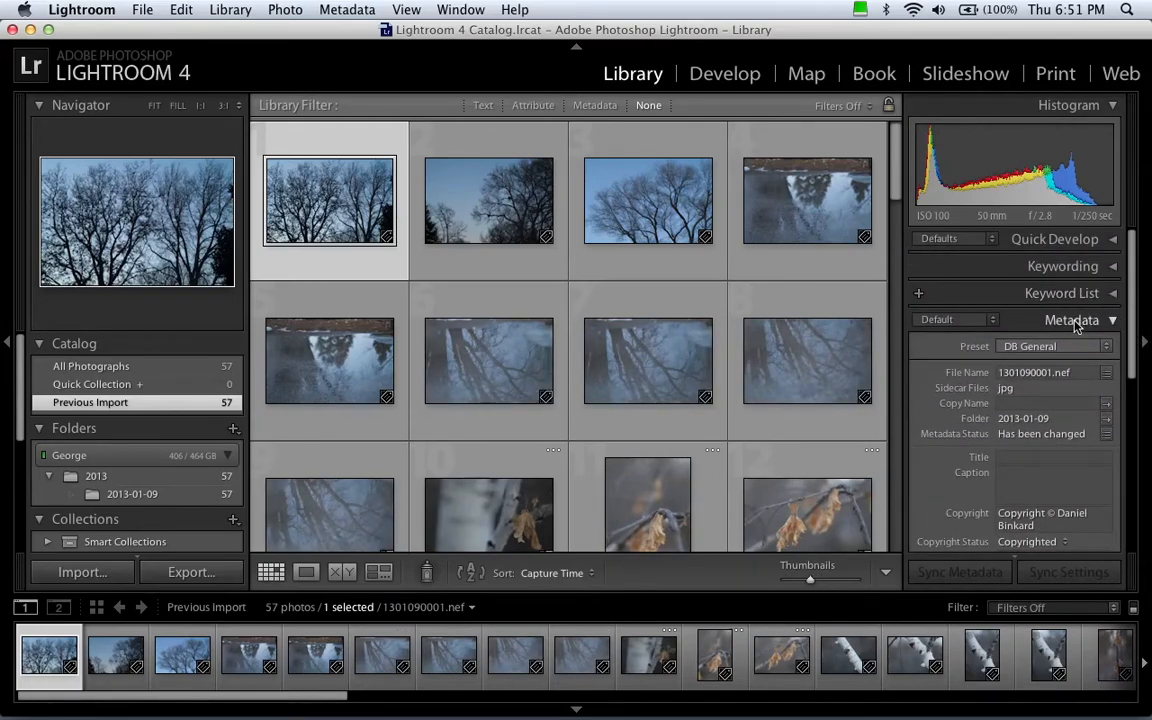
pyautogui.click(1076, 324)
# Step: Check the Comments section, collapse it, and expand Quick Develop
pyautogui.click(1077, 348)
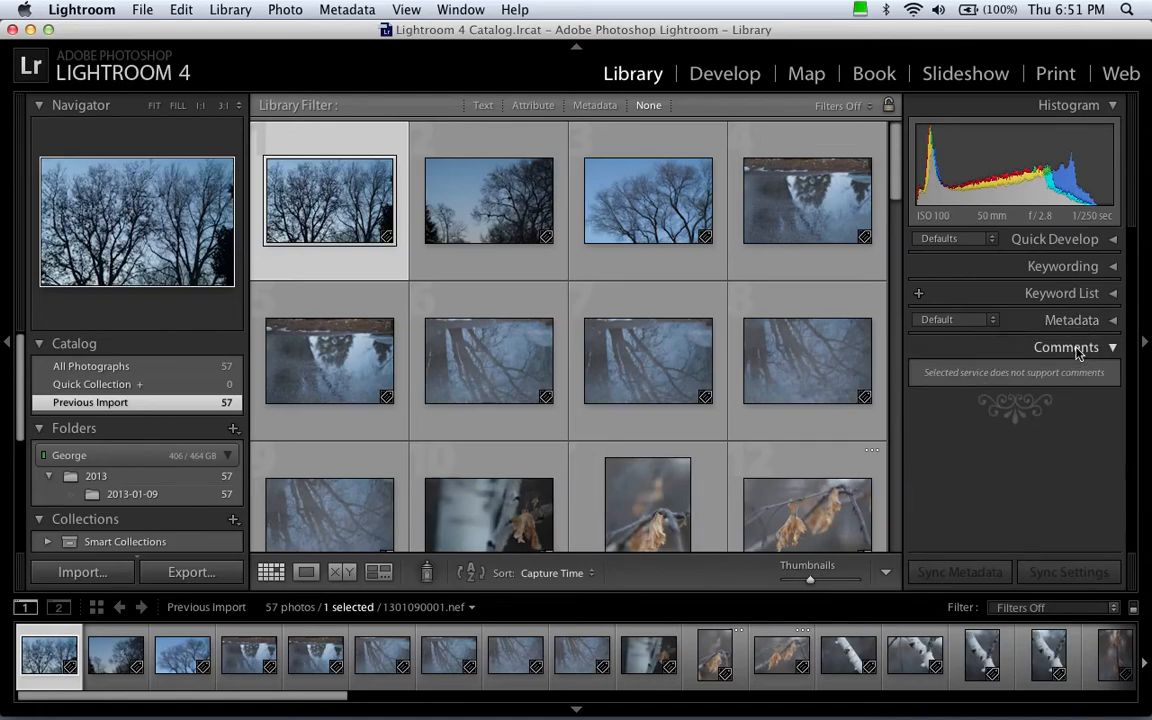
pyautogui.click(1077, 349)
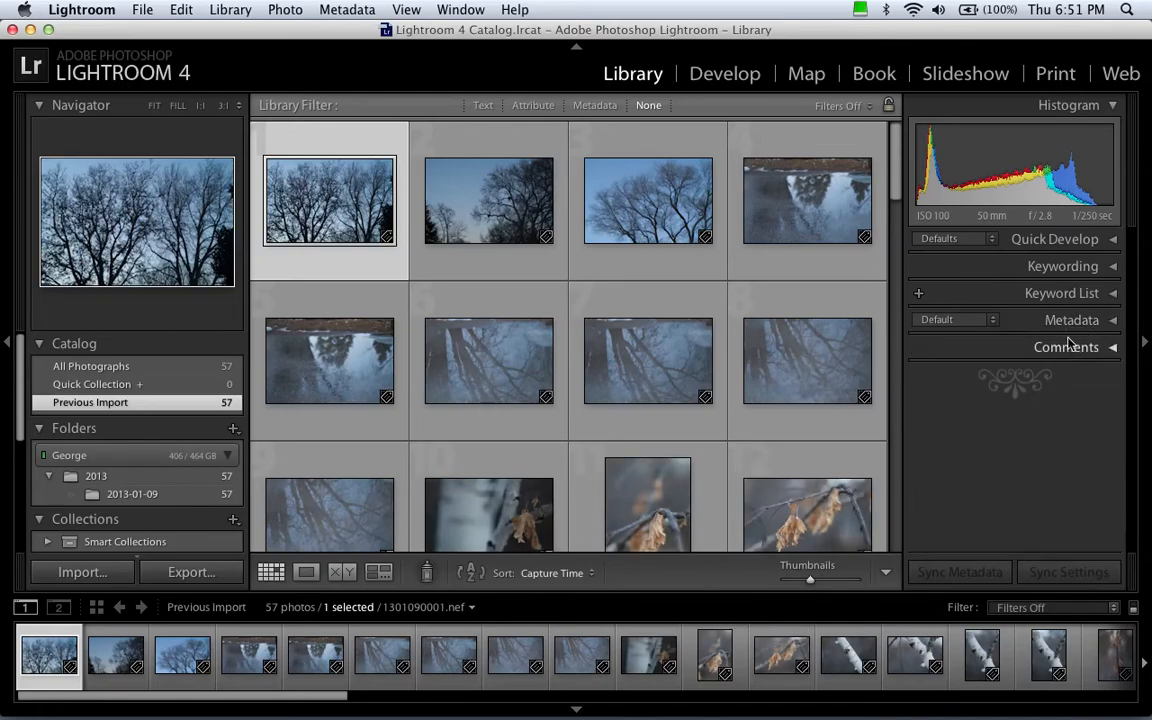
pyautogui.click(1040, 241)
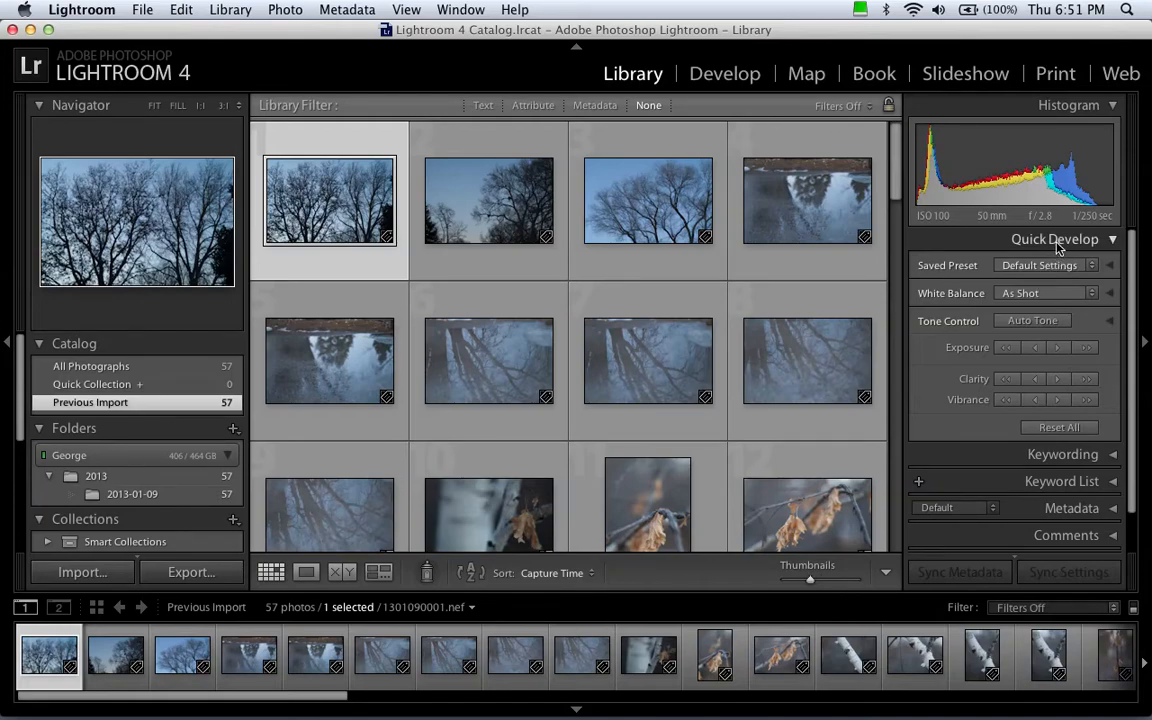
# Step: Look over the saved presets in Quick Develop, including the Lightroom Color Presets, and collapse Quick Develop
pyautogui.click(1093, 266)
pyautogui.moveTo(1085, 338)
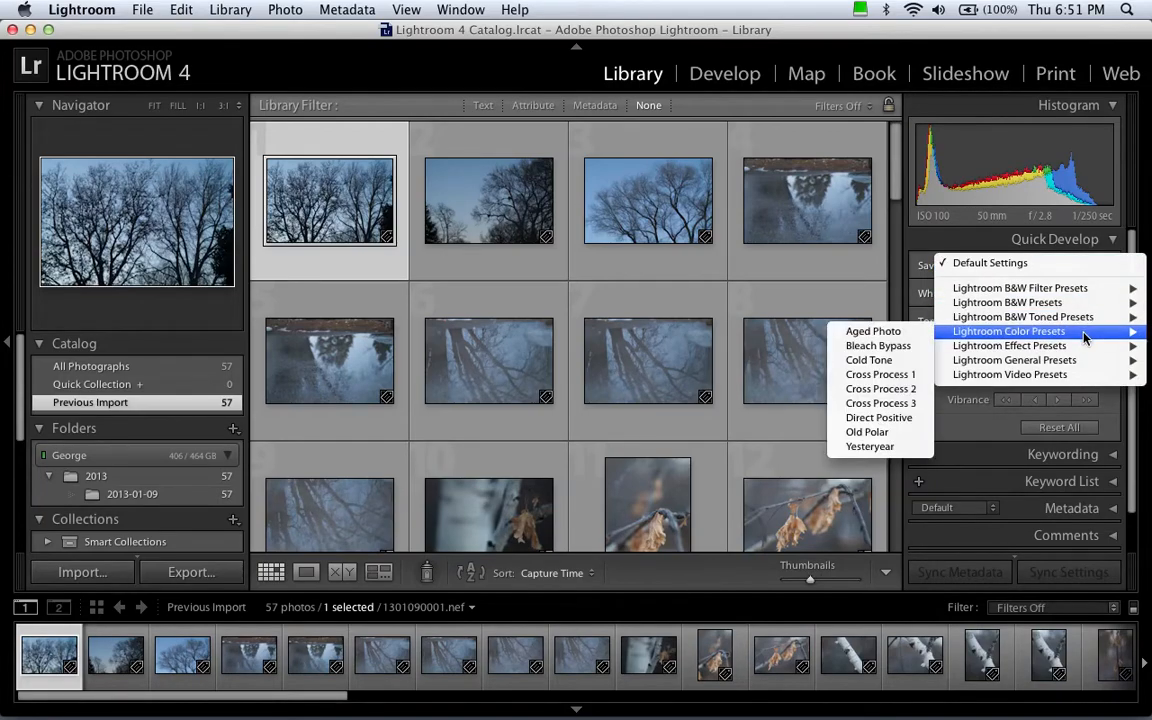
pyautogui.click(1077, 247)
pyautogui.click(1080, 247)
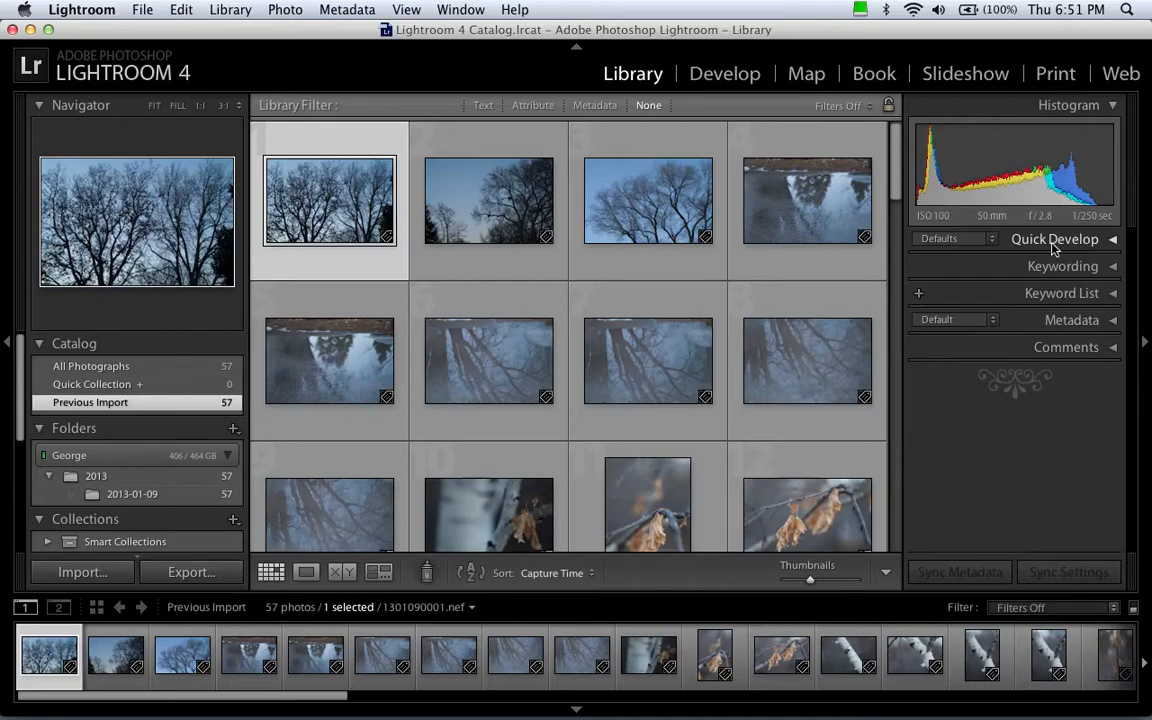
# Step: Find the photo 1301090046.nef, a tree framed by a dark ring, and display it in Loupe view
pyautogui.moveTo(895, 165); pyautogui.dragTo(878, 396)
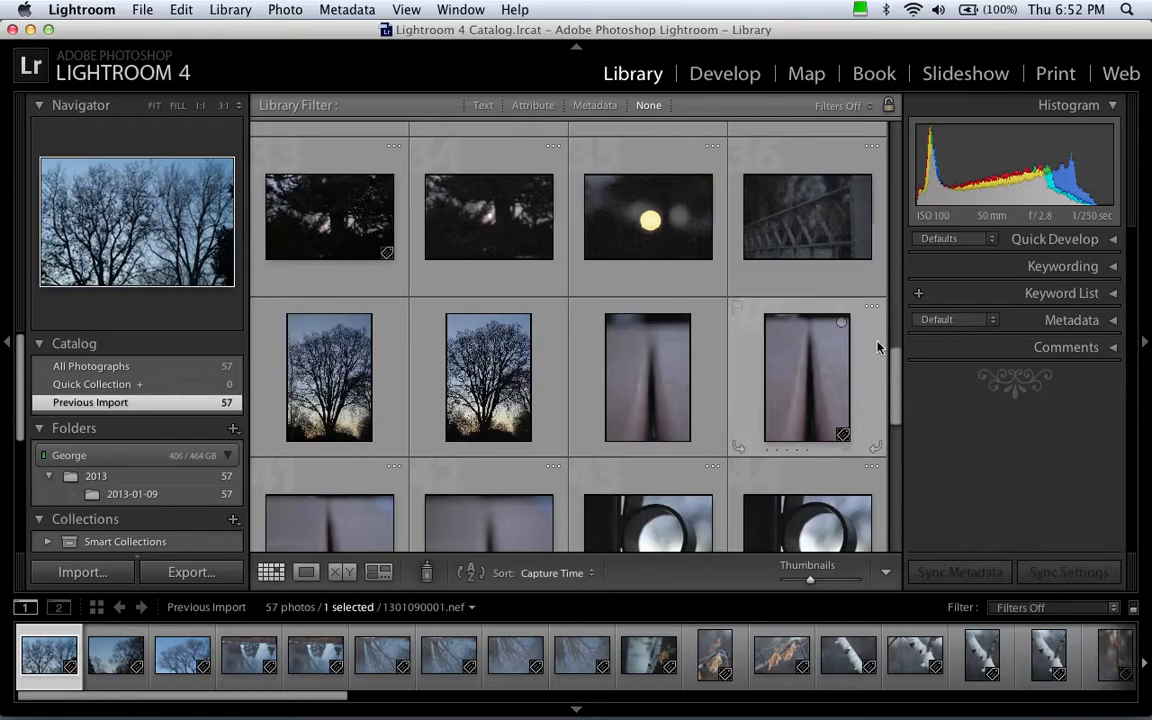
pyautogui.moveTo(896, 377); pyautogui.dragTo(895, 432)
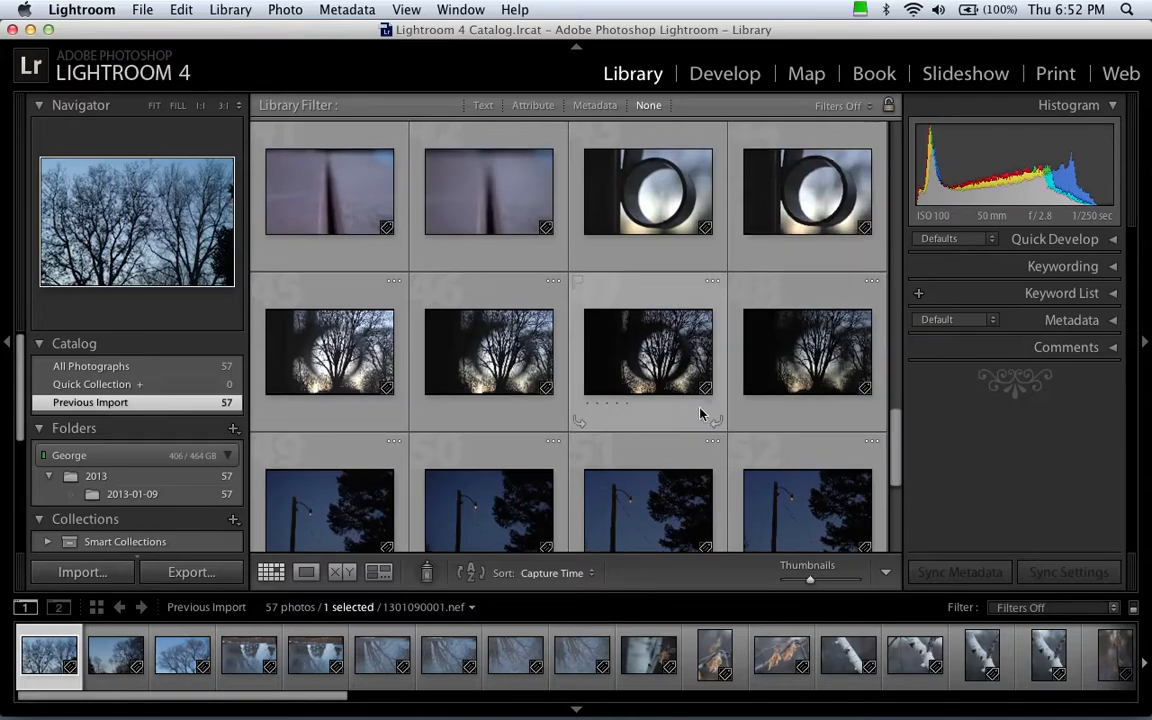
pyautogui.click(512, 347)
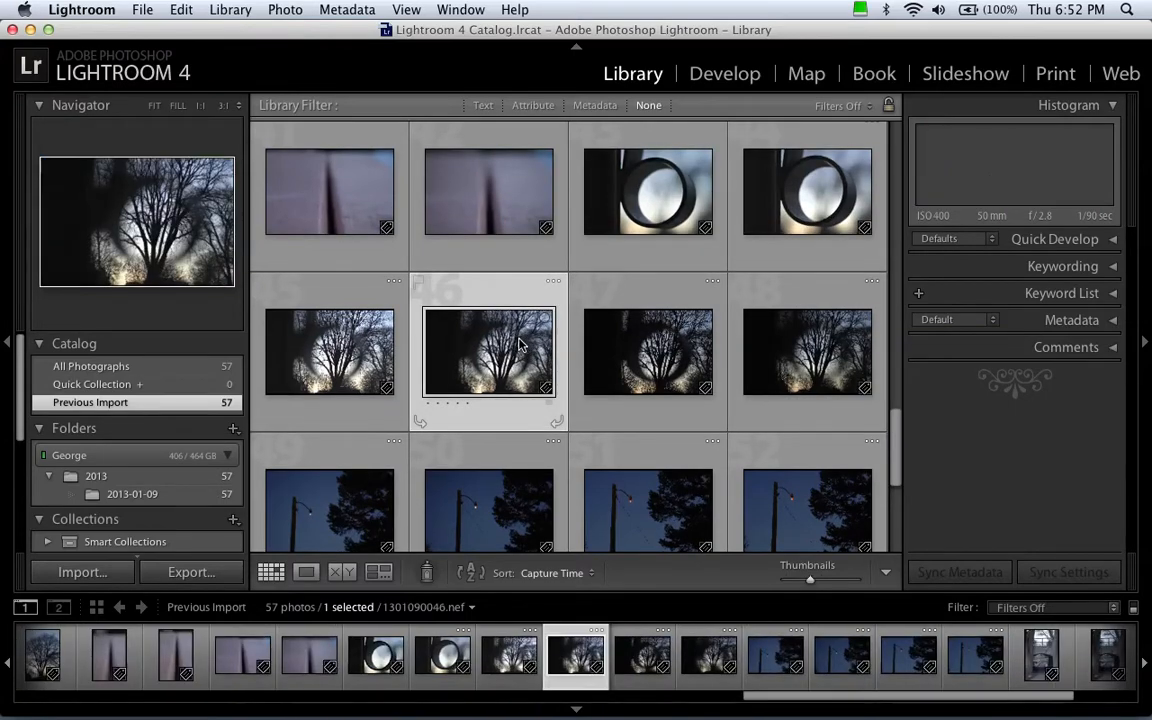
pyautogui.press('e')
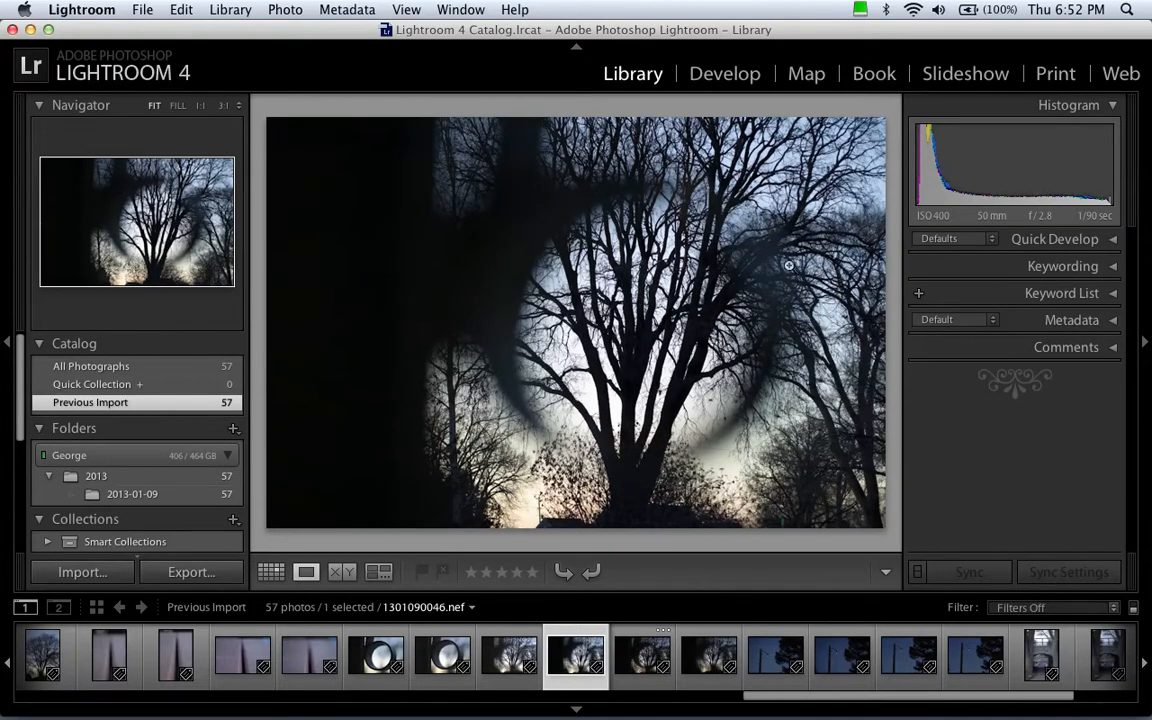
# Step: Show all tone controls in Quick Develop and lower Exposure to −1.00, Contrast to −20 and Highlights to −20
pyautogui.click(1030, 243)
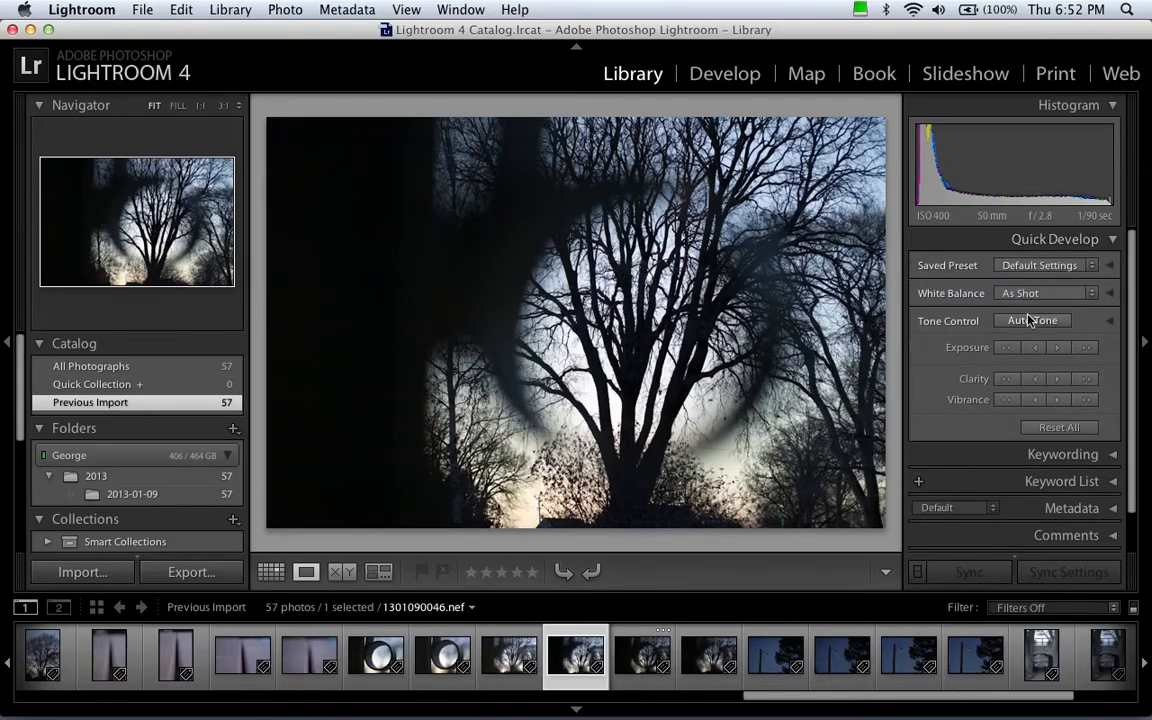
pyautogui.click(1112, 324)
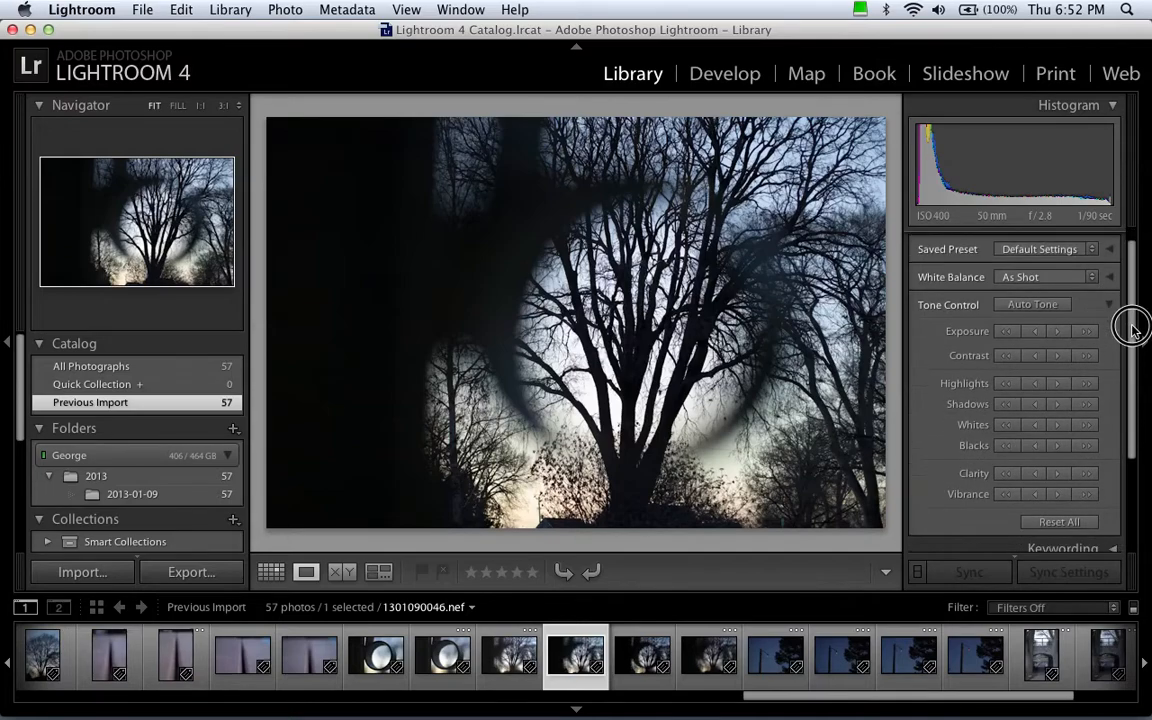
pyautogui.moveTo(1131, 327); pyautogui.dragTo(1118, 348)
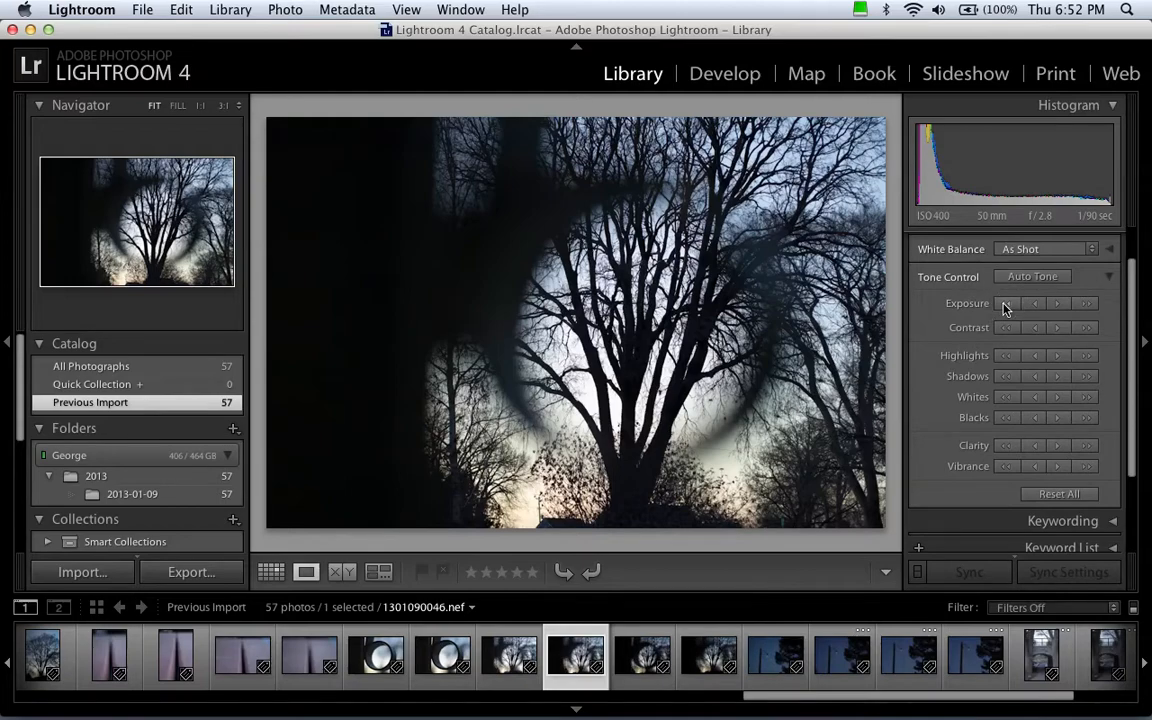
pyautogui.click(1006, 304)
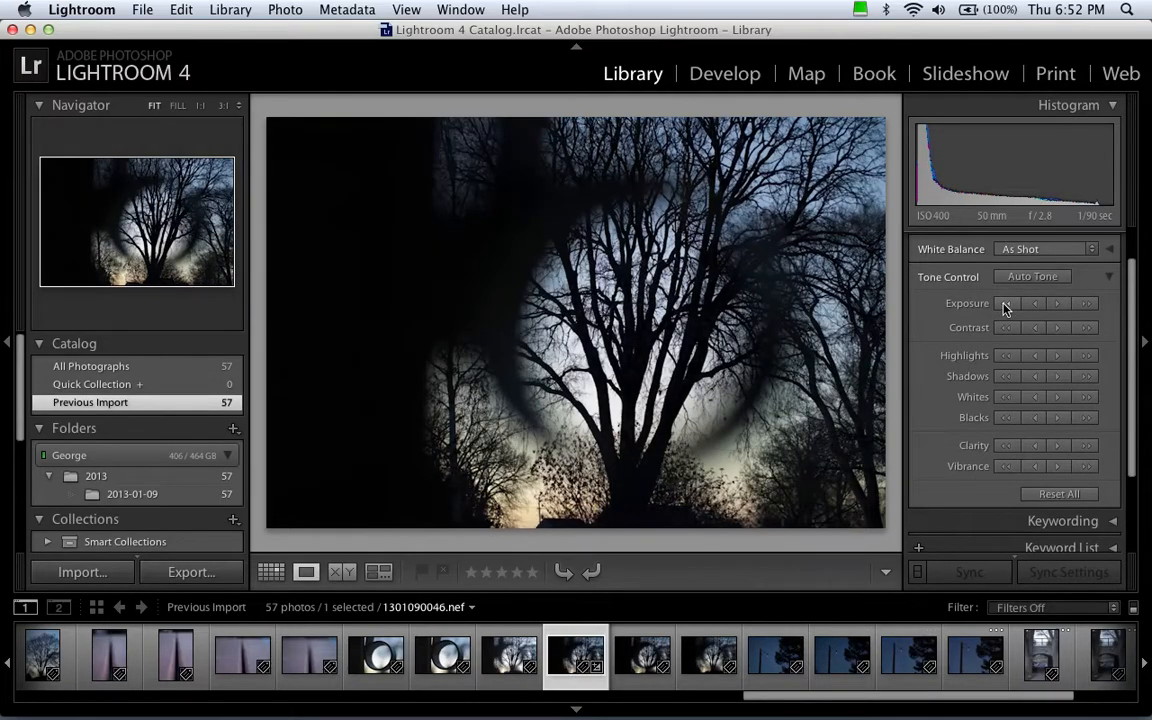
pyautogui.click(1006, 328)
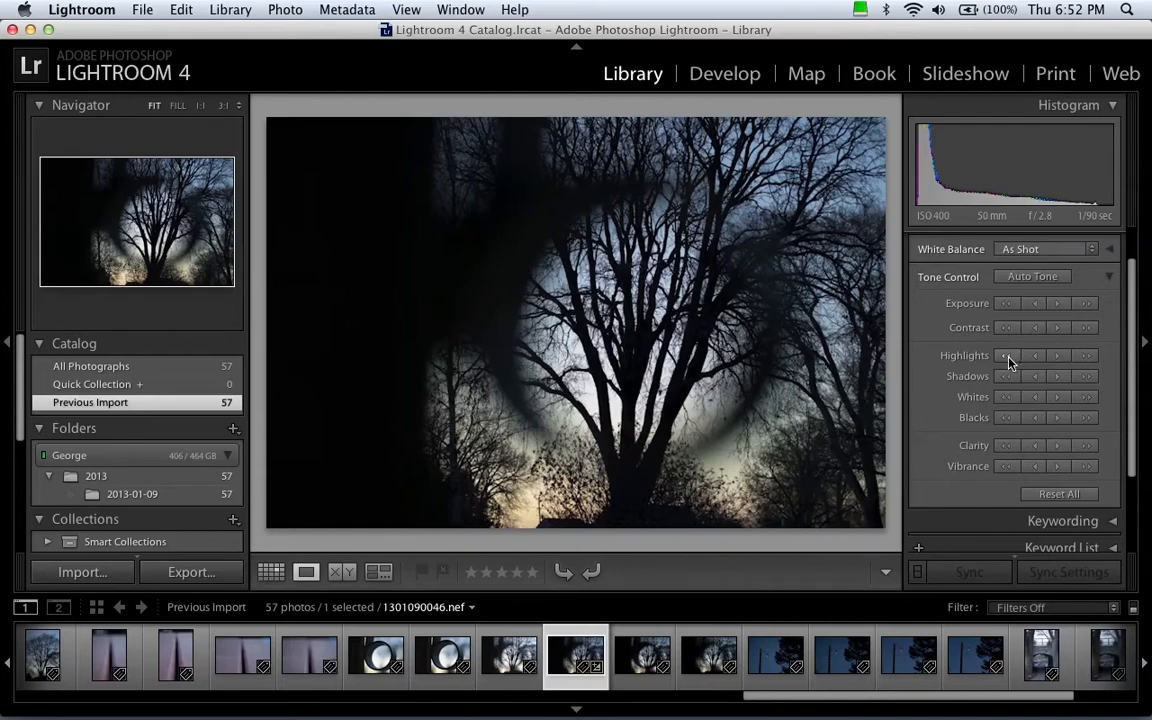
pyautogui.click(1007, 356)
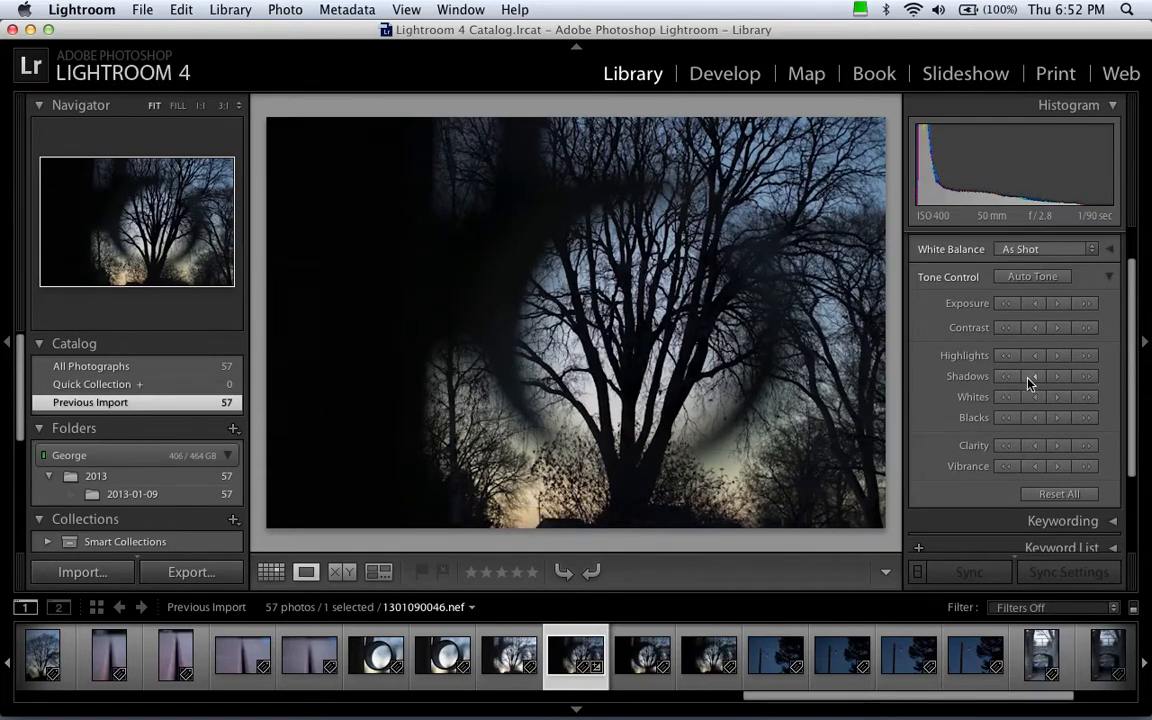
# Step: Set Shadows to +20, Whites to +40 and Blacks to −20, and increase Clarity by one large increment
pyautogui.click(1082, 378)
pyautogui.click(1007, 398)
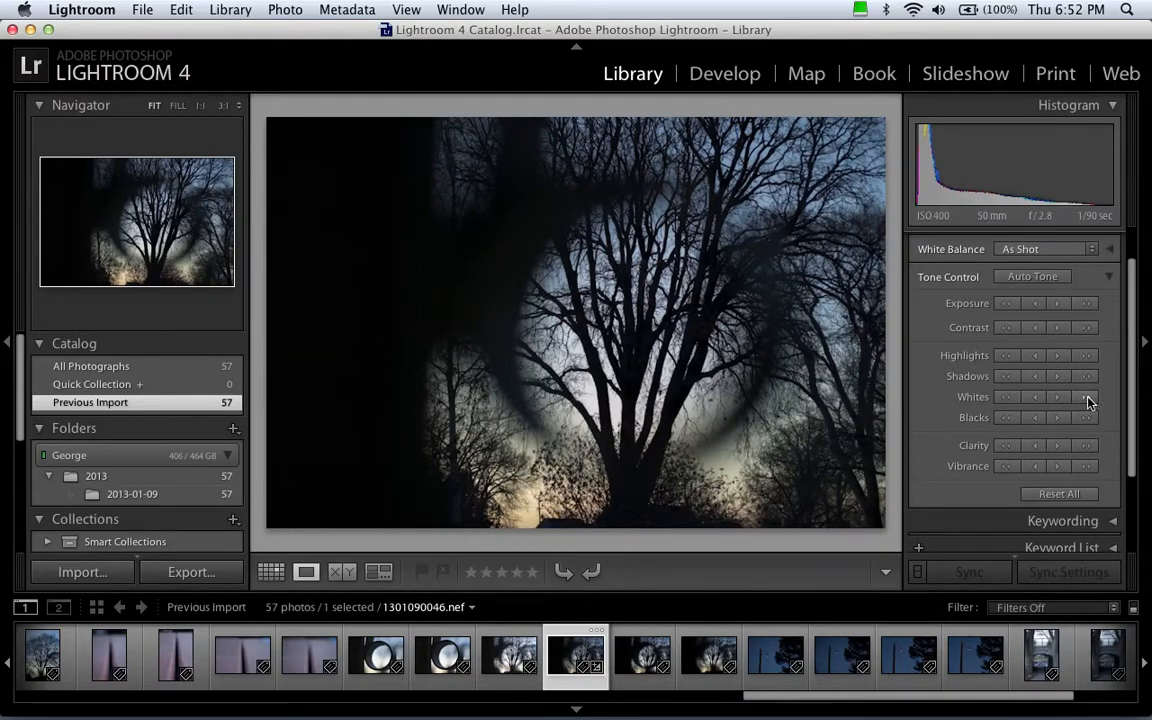
pyautogui.click(1087, 399)
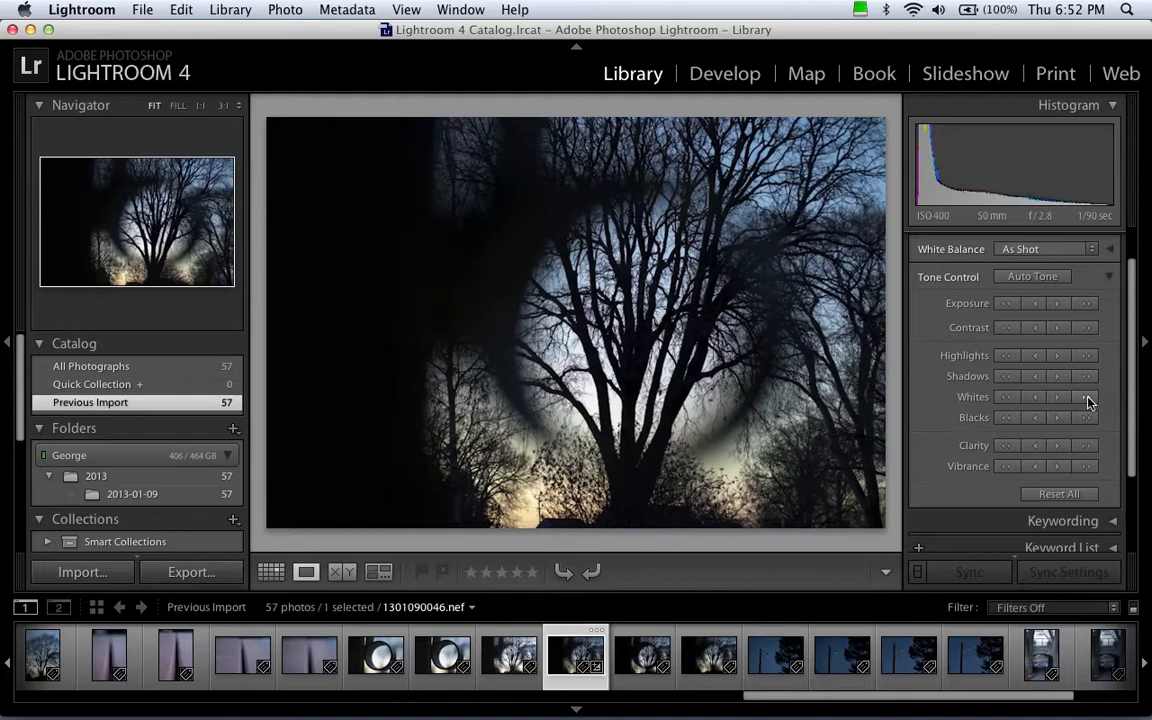
pyautogui.click(1006, 419)
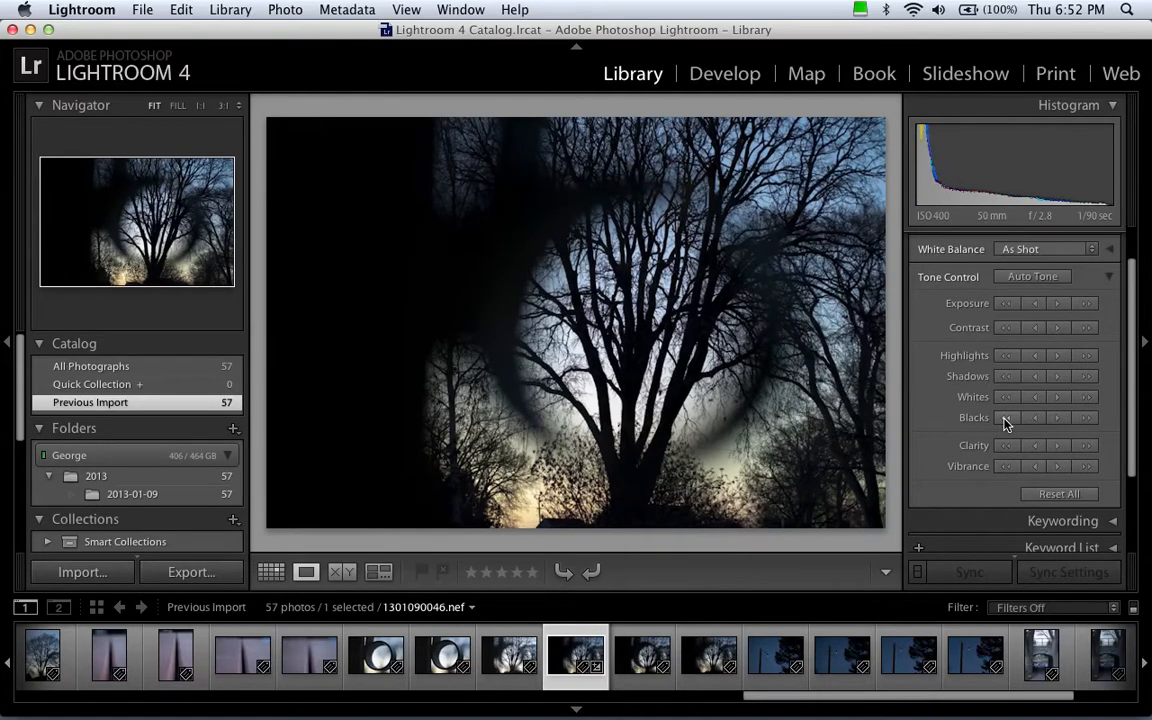
pyautogui.click(1087, 447)
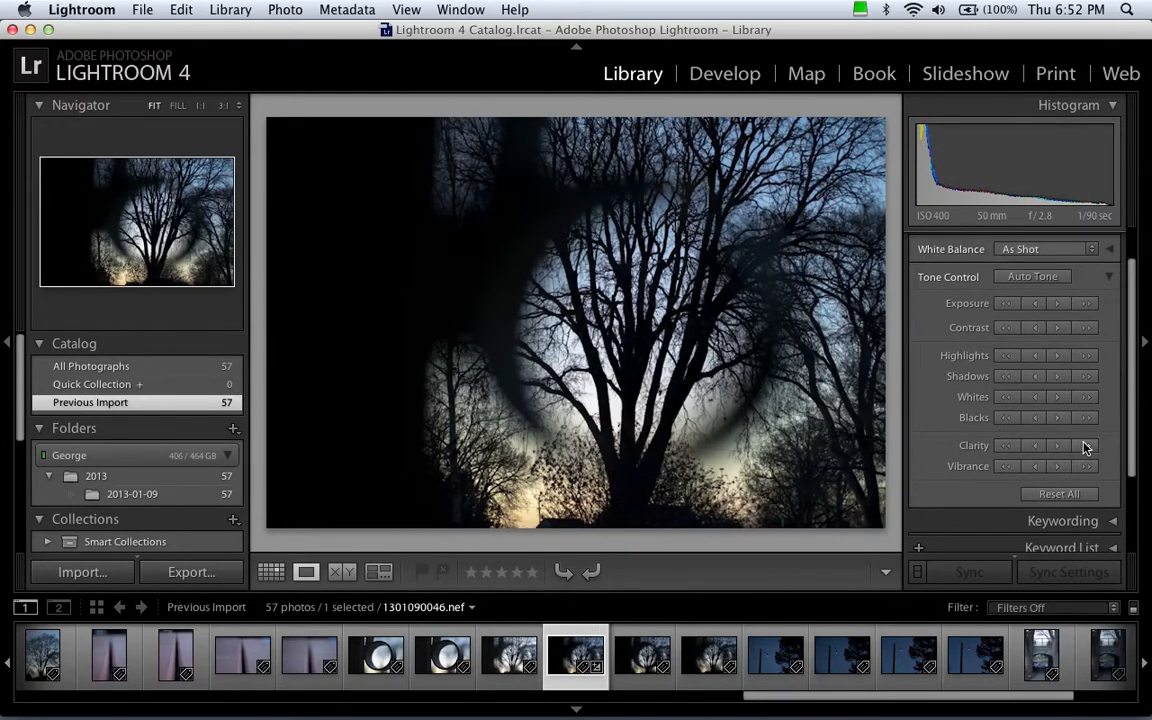
# Step: Collapse the expanded tone controls and the whole Quick Develop section
pyautogui.click(1108, 277)
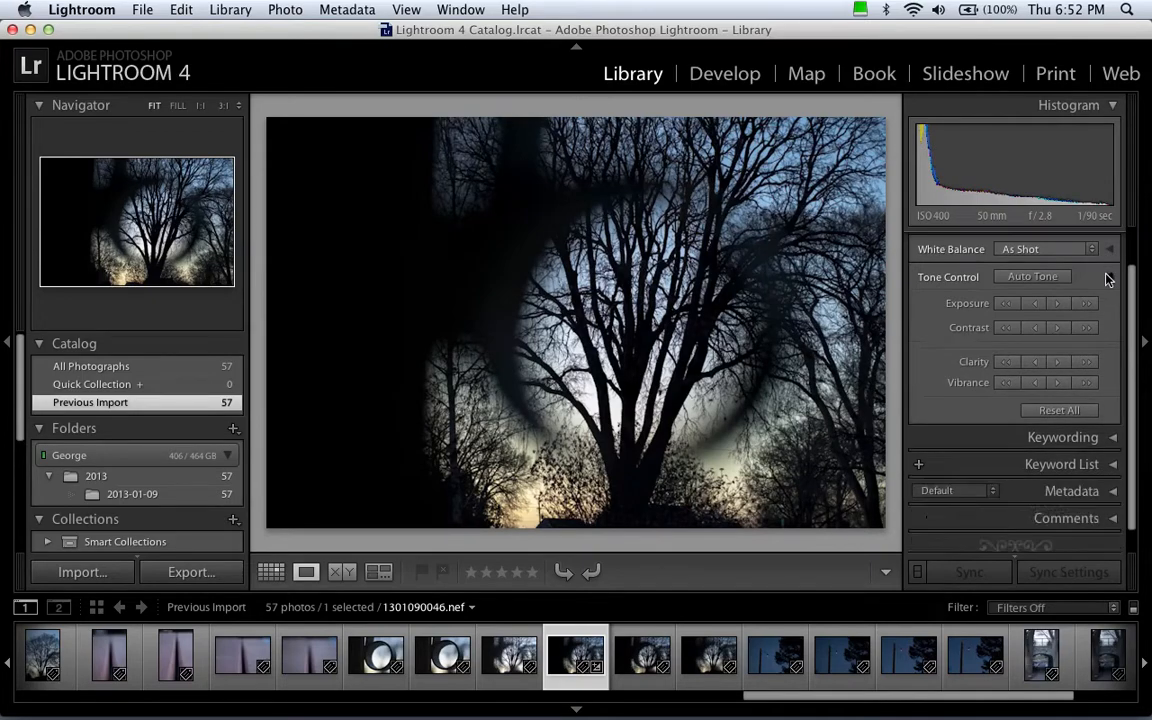
pyautogui.moveTo(1132, 304); pyautogui.dragTo(1134, 240)
pyautogui.click(1113, 240)
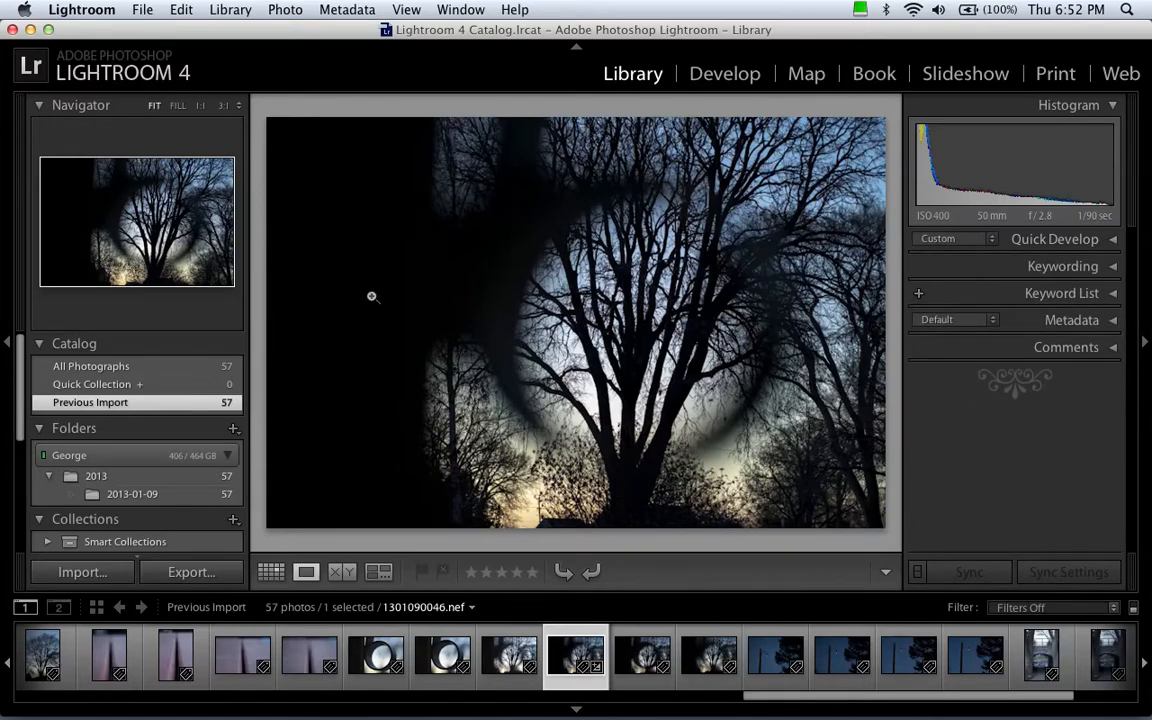
# Step: Switch to the Develop module and crop away part of the dark left side of the tree photo
pyautogui.click(704, 77)
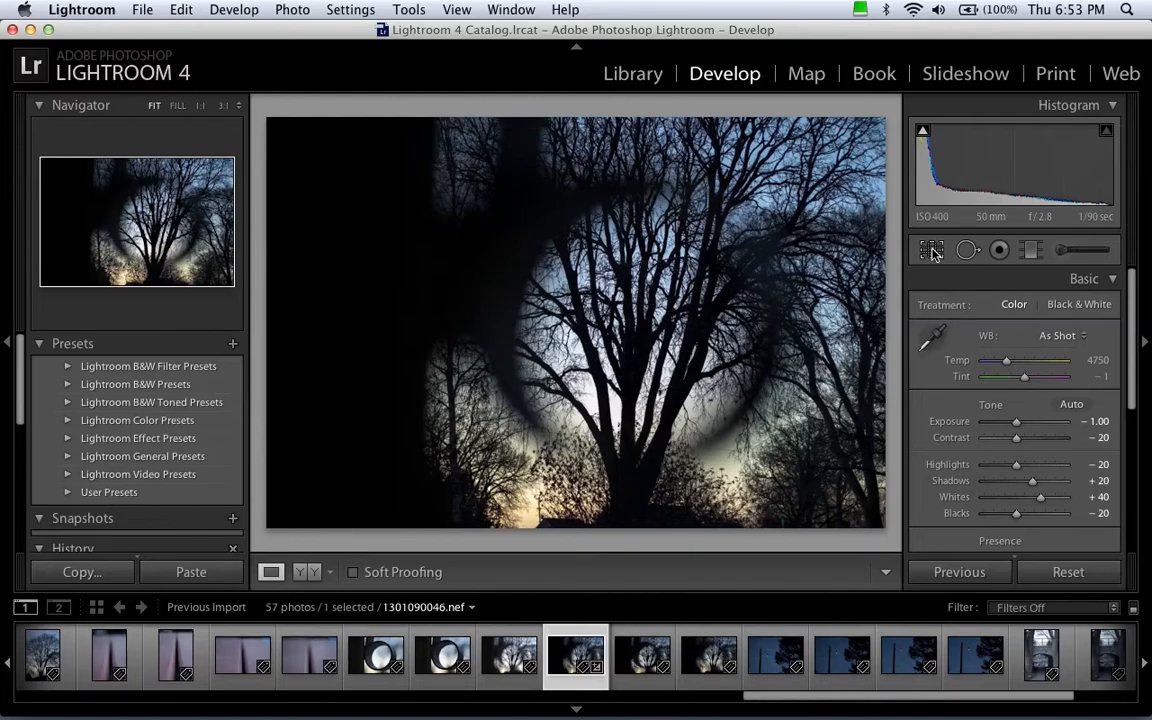
pyautogui.click(932, 252)
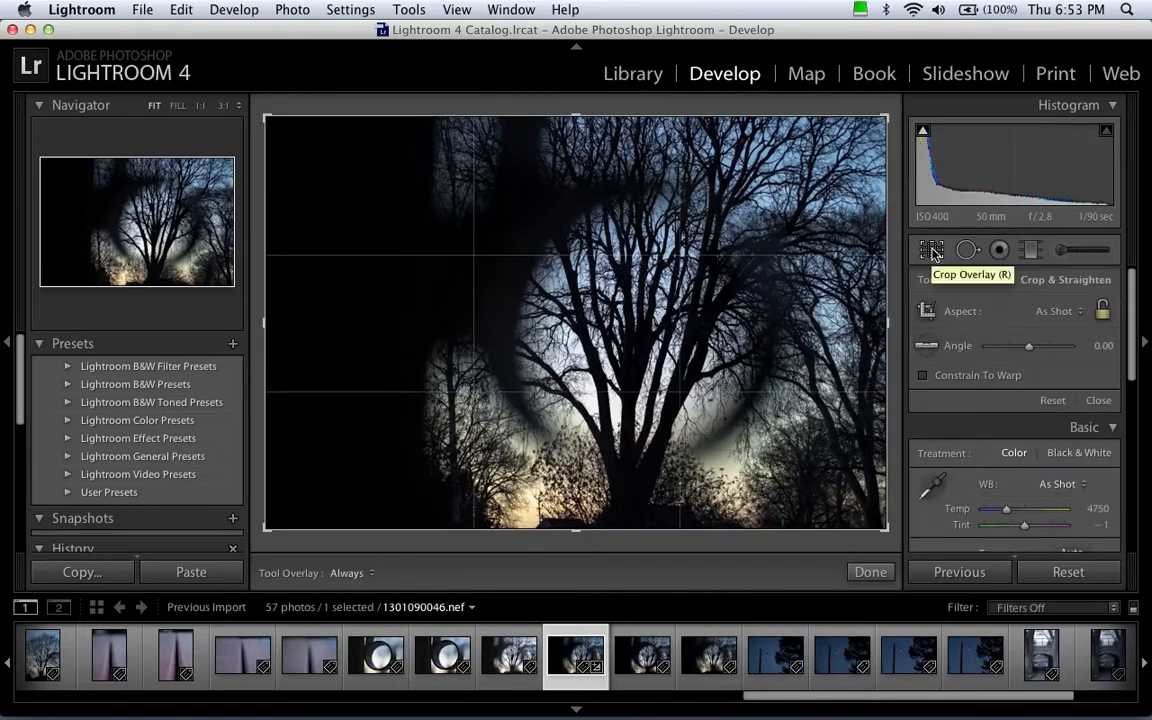
pyautogui.moveTo(267, 321); pyautogui.dragTo(329, 328)
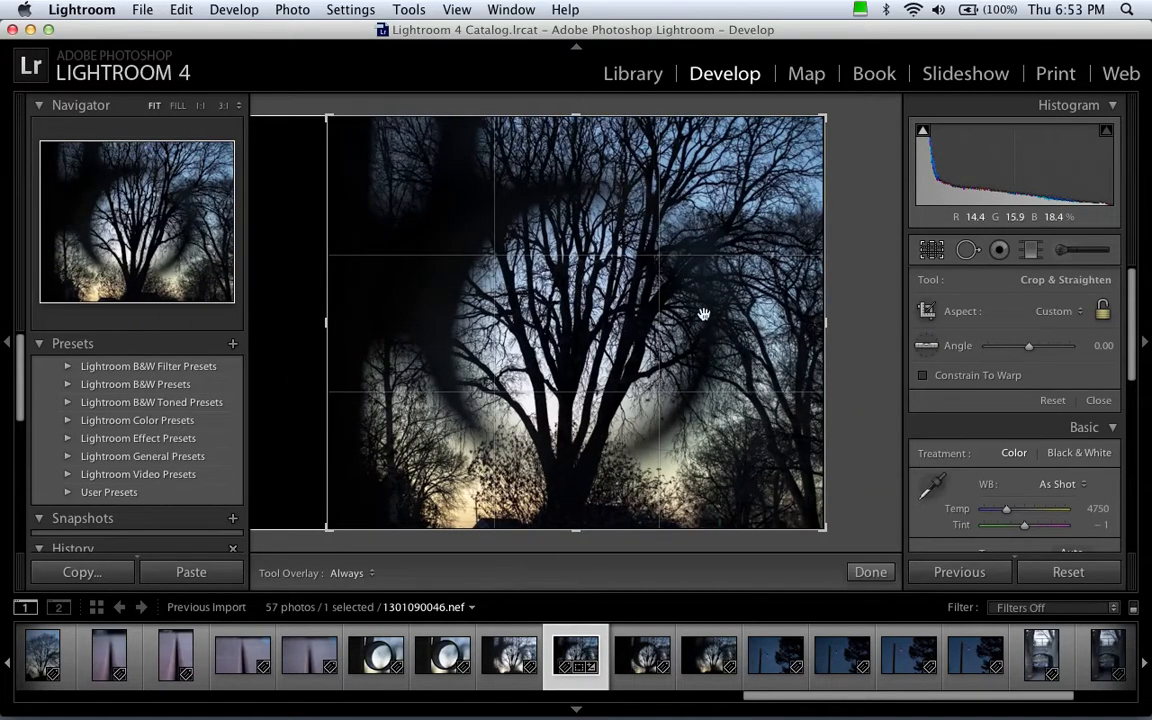
# Step: Set the crop aspect to 1 x 1, reposition the photo within the square frame, and apply the crop
pyautogui.click(1074, 316)
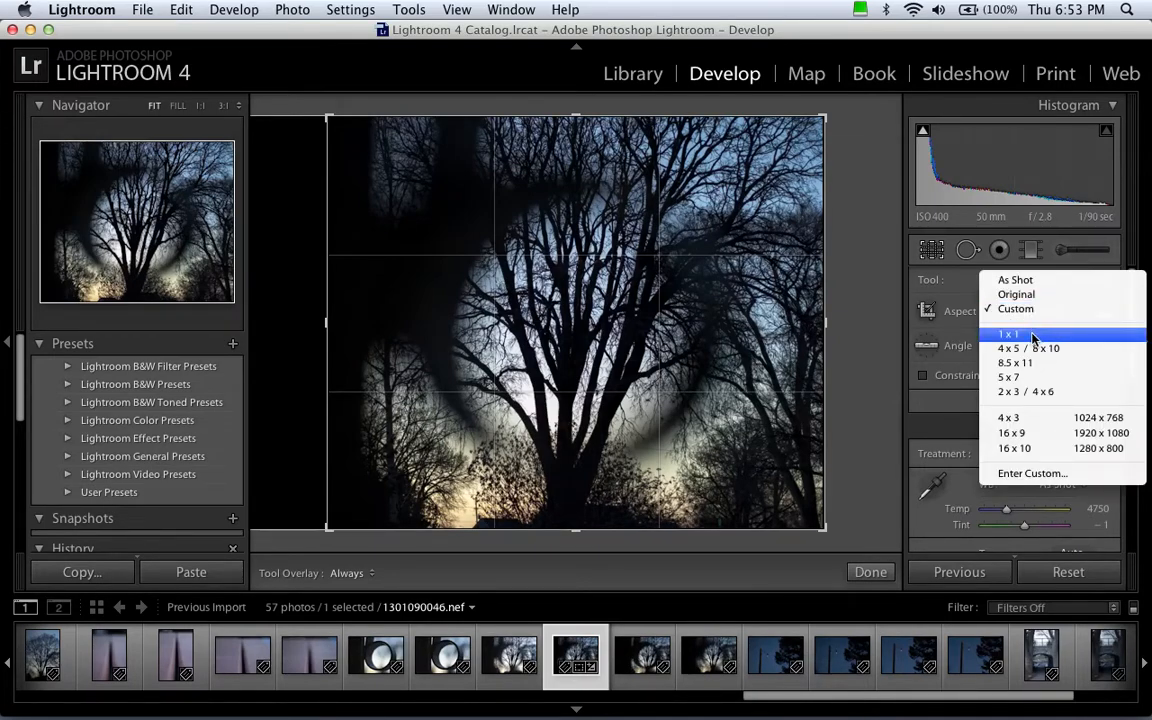
pyautogui.click(1034, 336)
pyautogui.moveTo(704, 314); pyautogui.dragTo(581, 311)
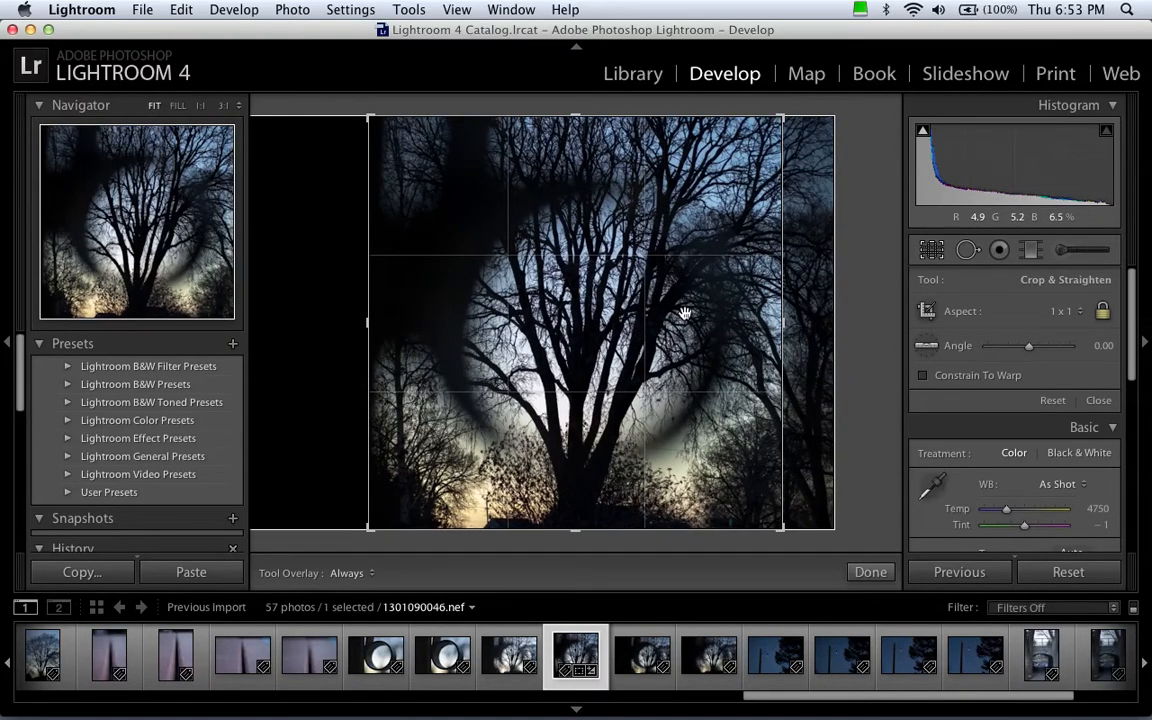
pyautogui.click(1098, 400)
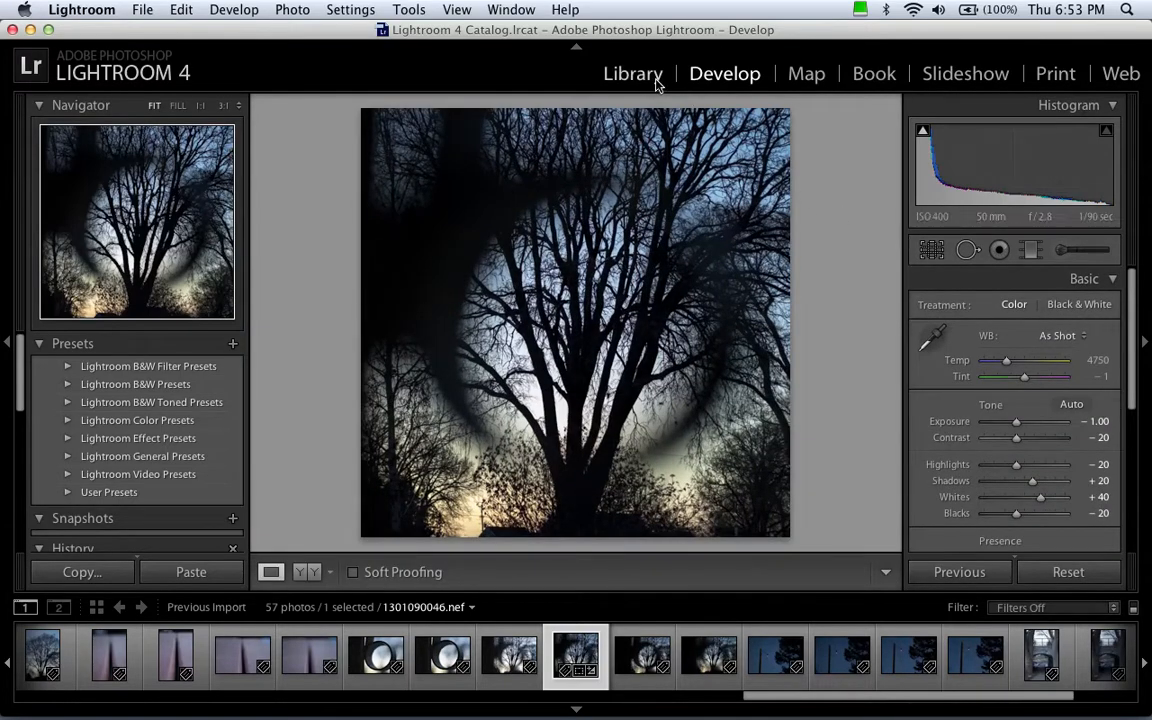
# Step: Return to the Library module and open the export settings for the cropped tree photo
pyautogui.click(655, 80)
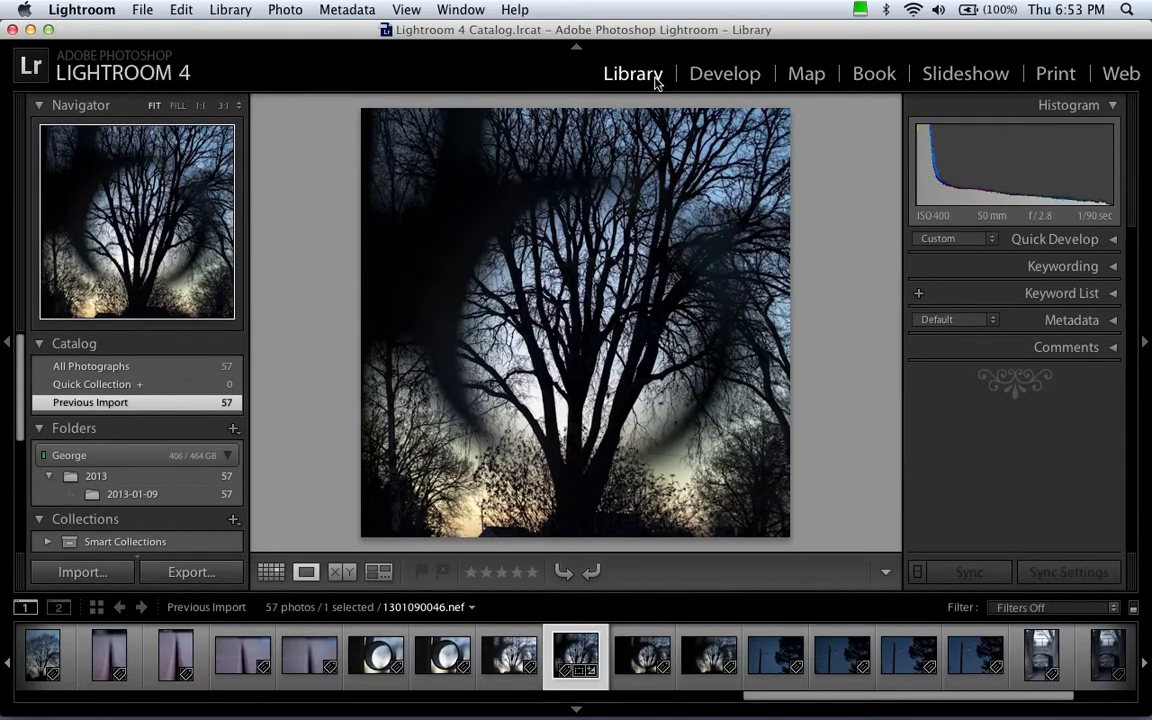
pyautogui.click(287, 12)
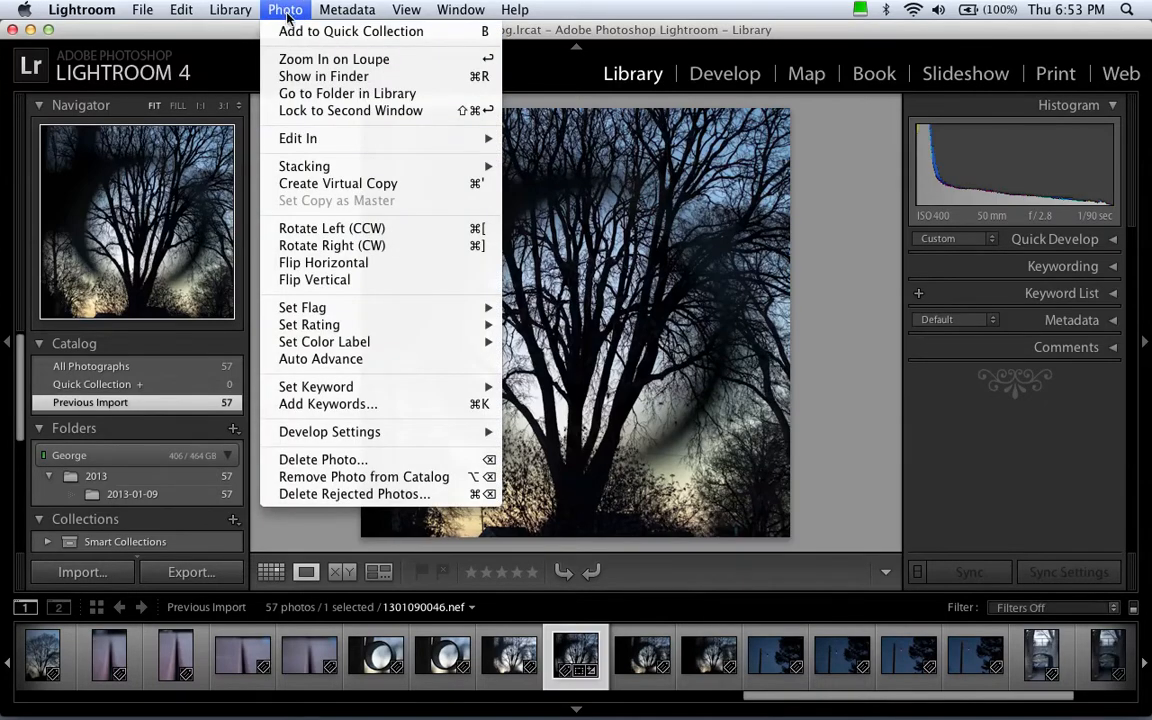
pyautogui.moveTo(377, 344)
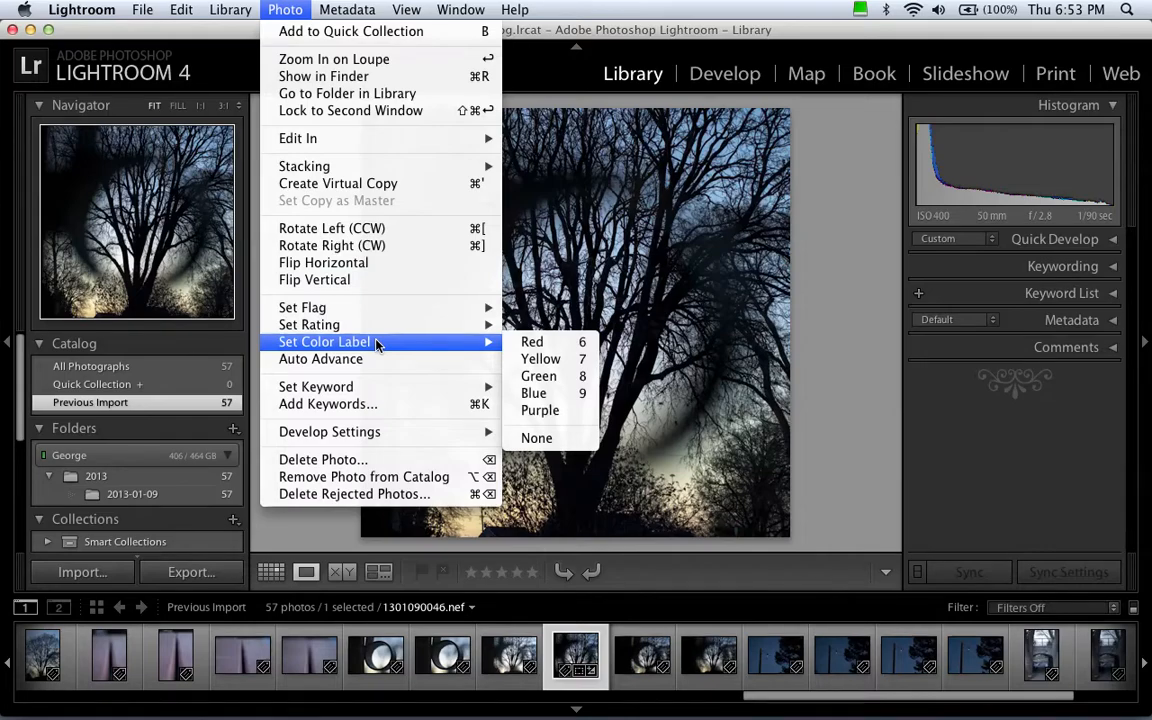
pyautogui.moveTo(141, 12)
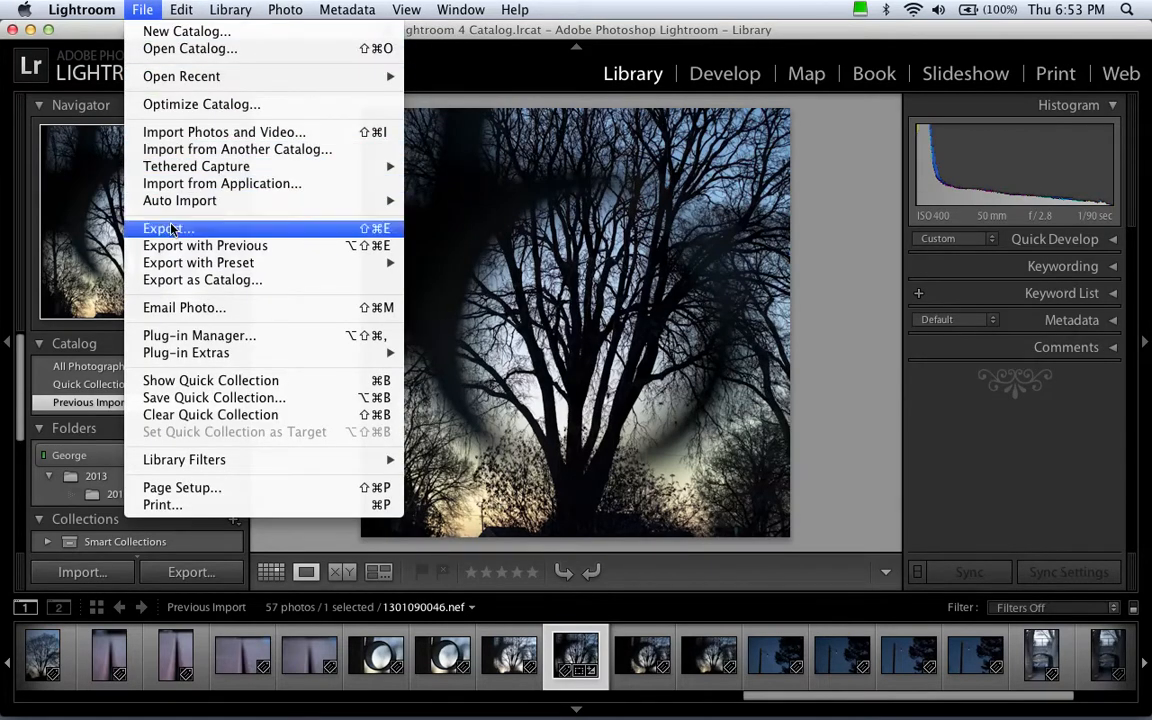
pyautogui.click(143, 10)
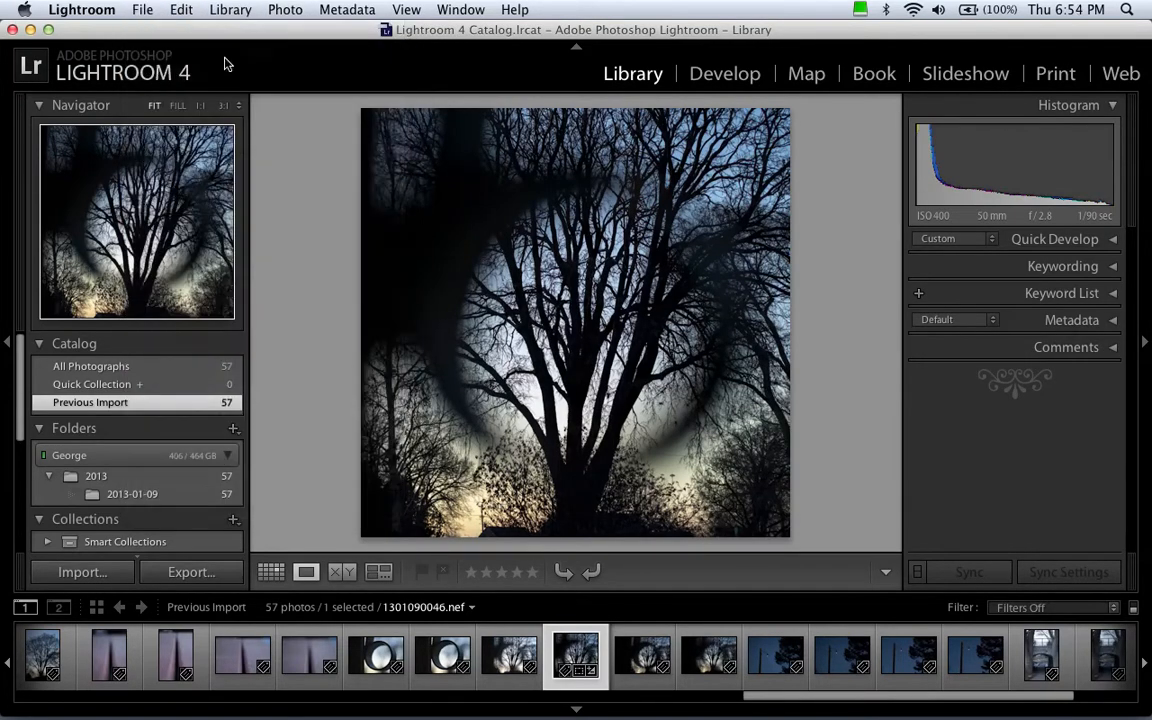
pyautogui.rightClick(491, 162)
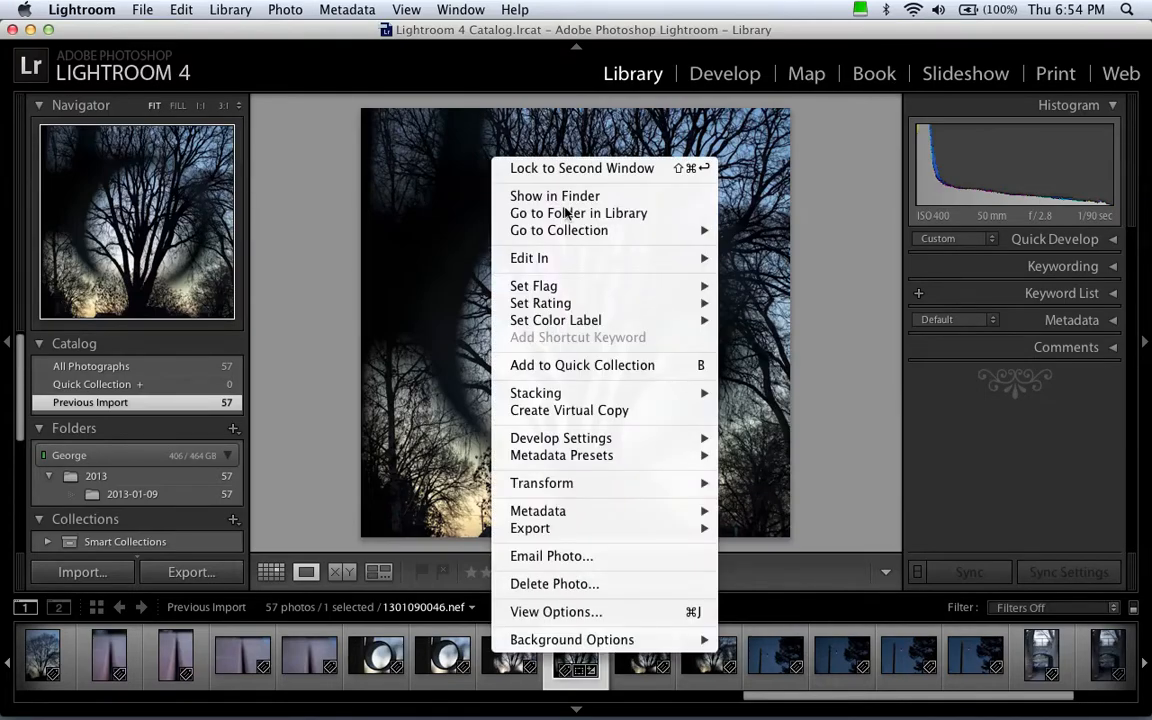
pyautogui.moveTo(617, 527)
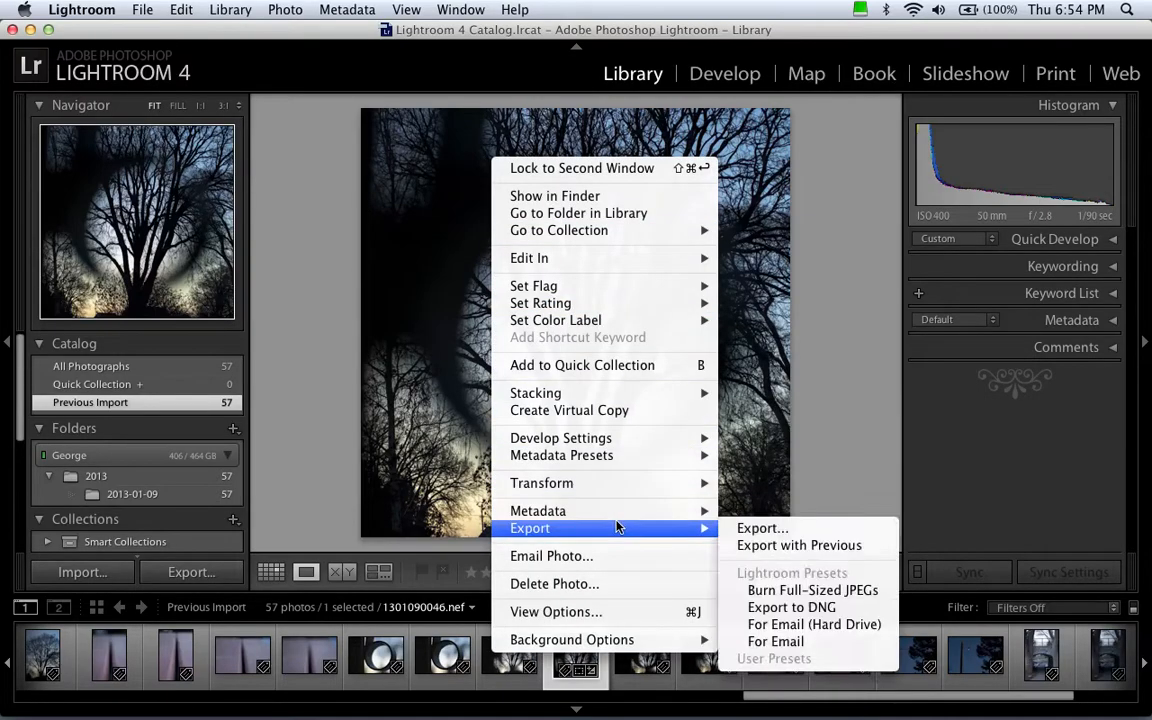
pyautogui.click(760, 528)
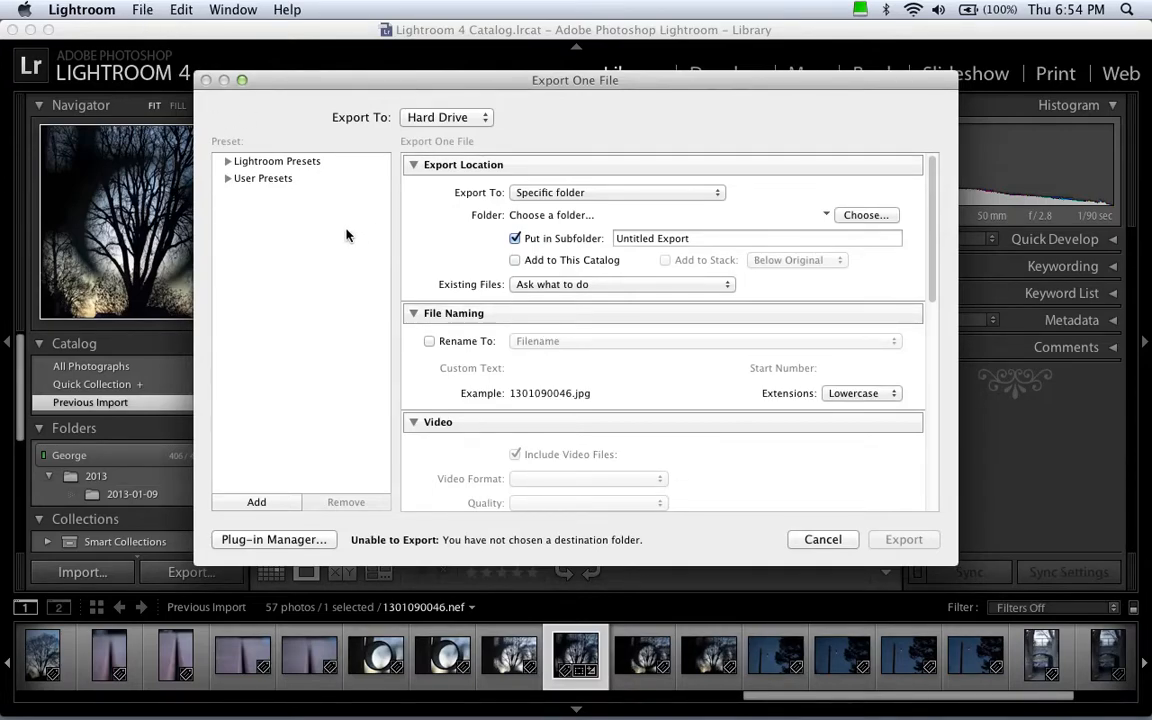
# Step: Set the export location to the same folder as the original photo, without a subfolder, and add the exported file to this catalog
pyautogui.click(645, 191)
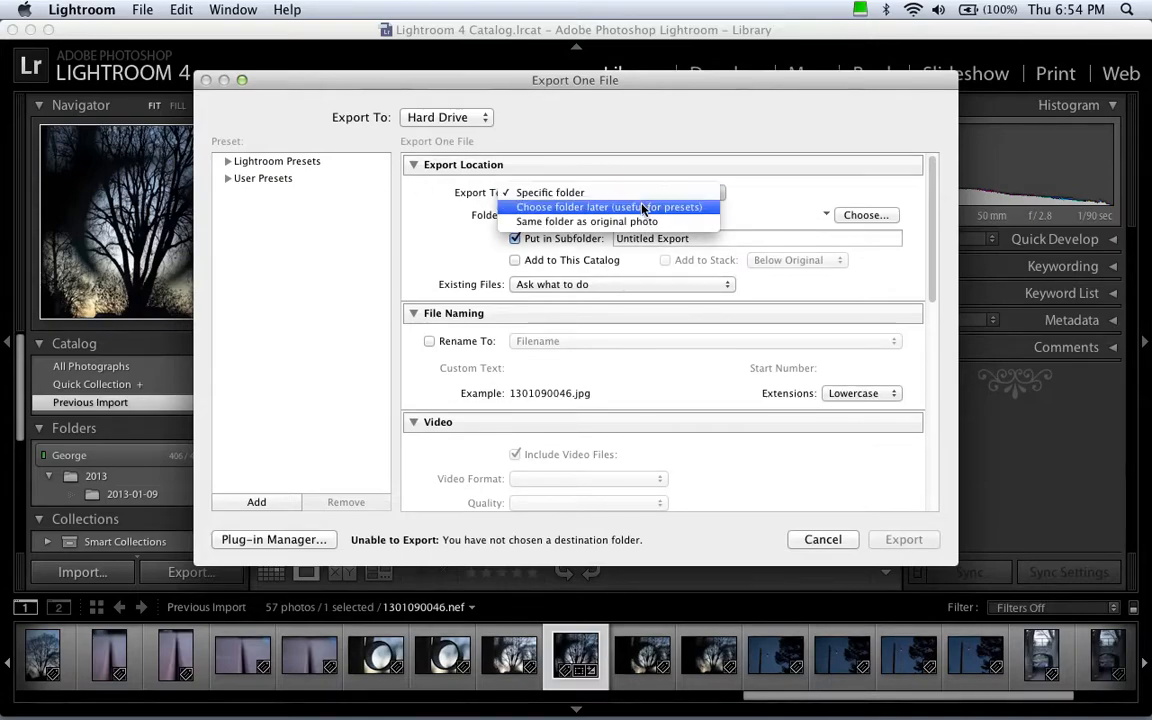
pyautogui.click(634, 222)
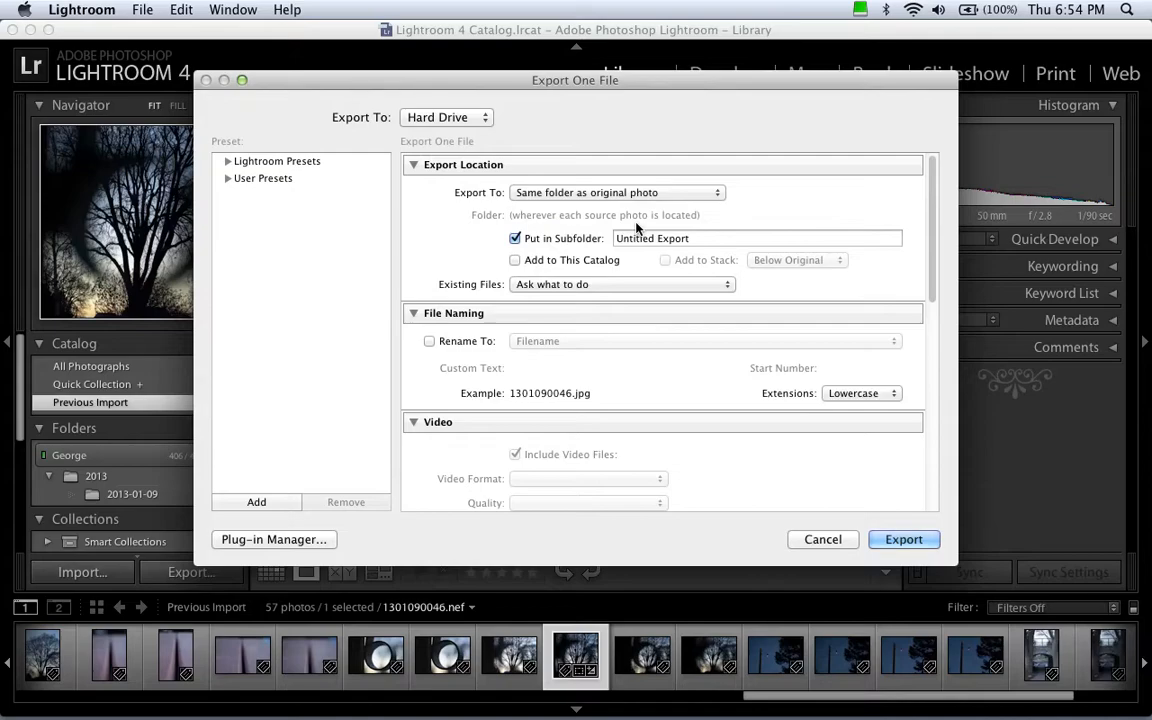
pyautogui.click(515, 260)
pyautogui.click(515, 239)
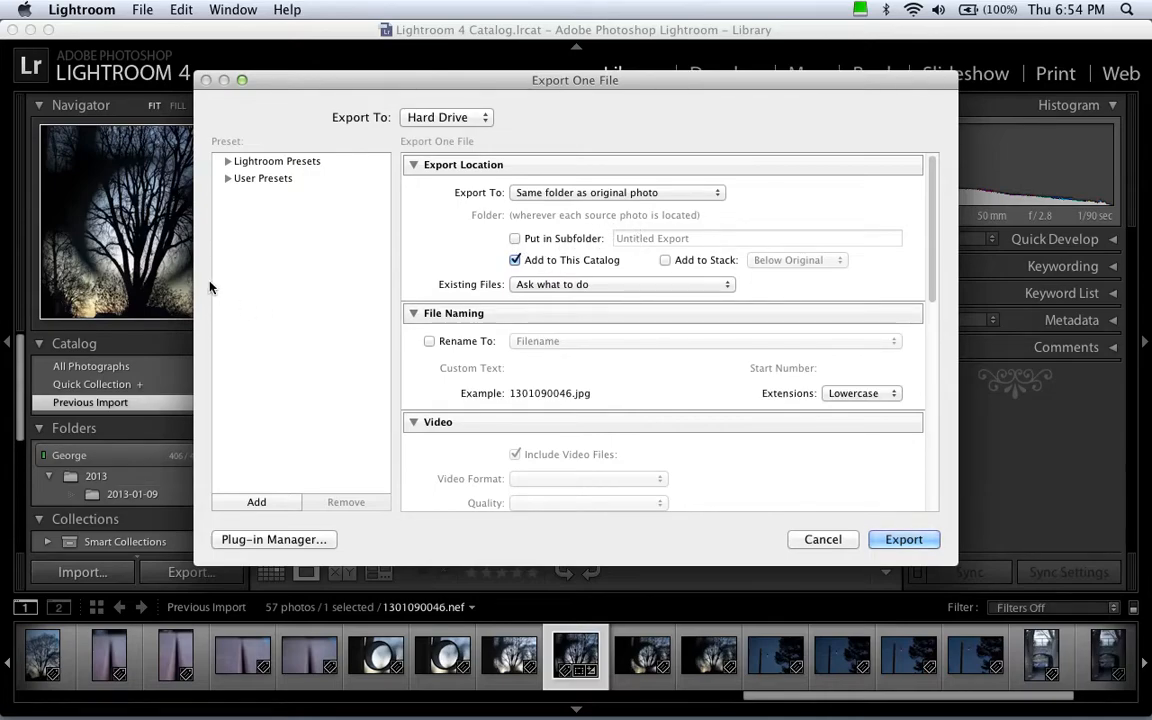
# Step: Add the exported file to a stack with the original, placed Above Original
pyautogui.click(684, 261)
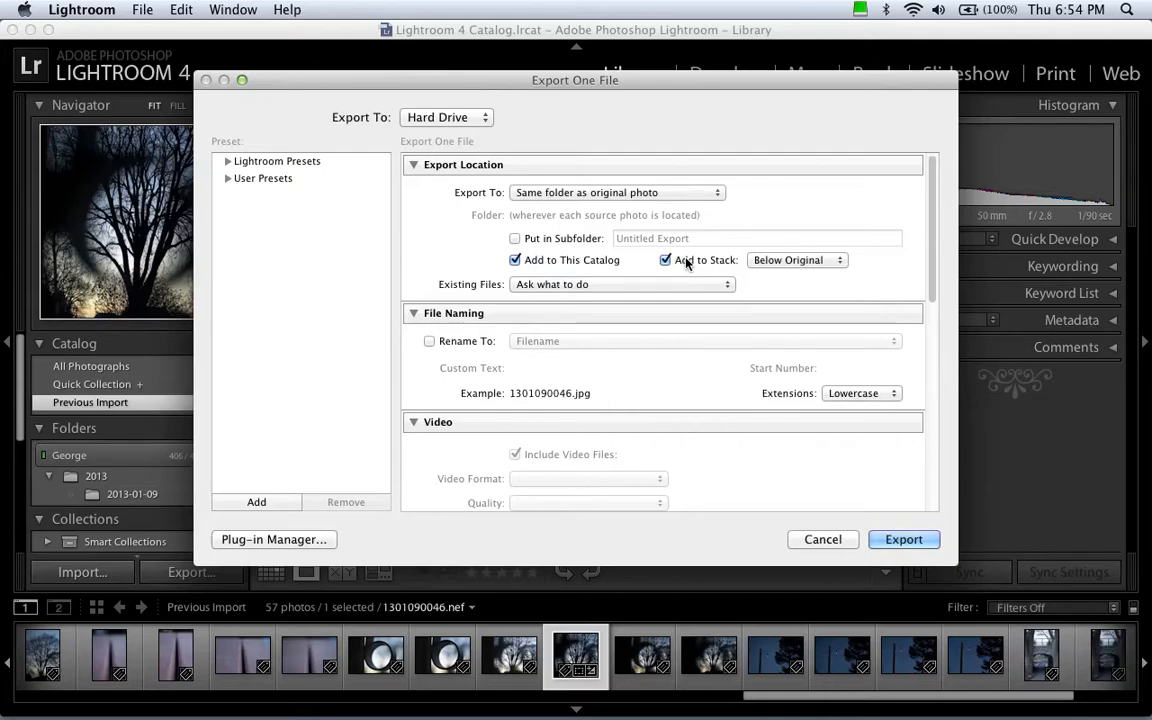
pyautogui.click(789, 257)
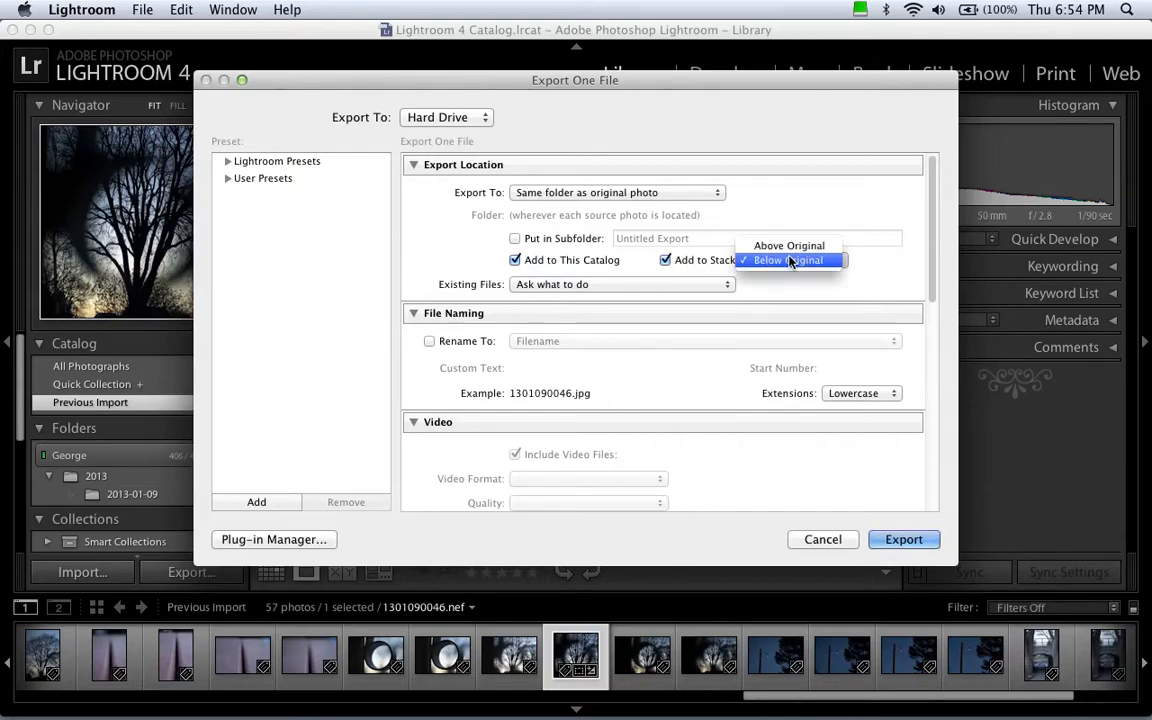
pyautogui.click(789, 252)
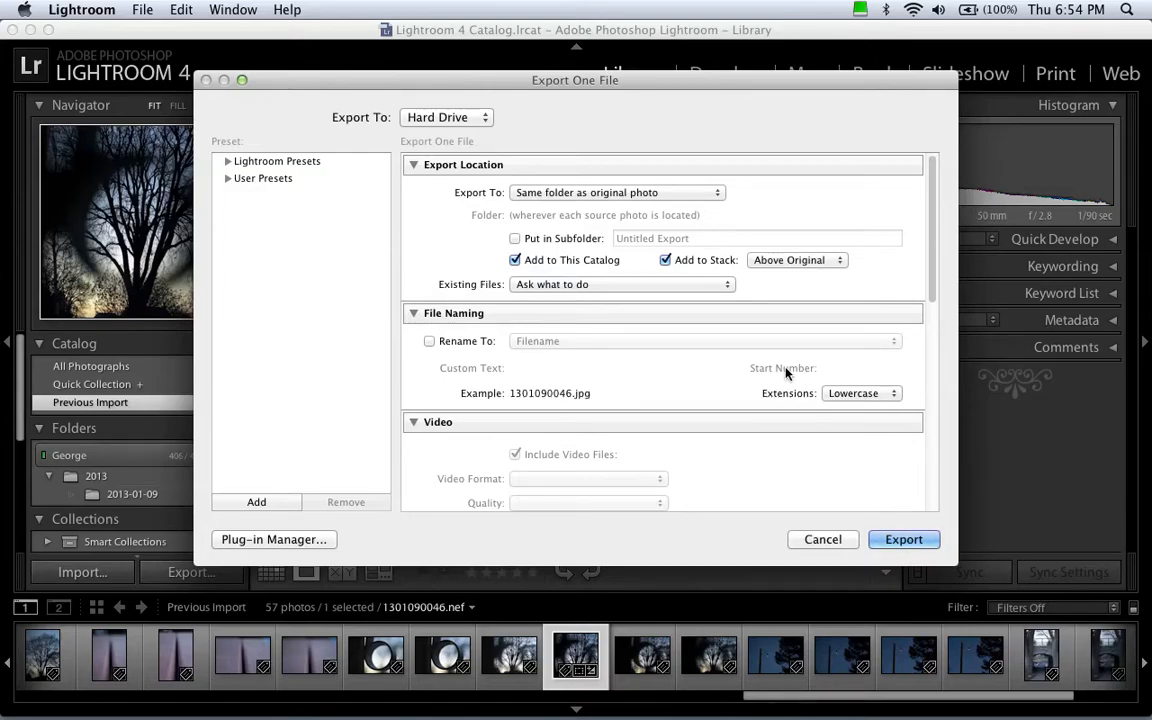
# Step: Collapse the Video section of the export settings and set the JPEG quality to 80
pyautogui.moveTo(933, 250); pyautogui.dragTo(933, 327)
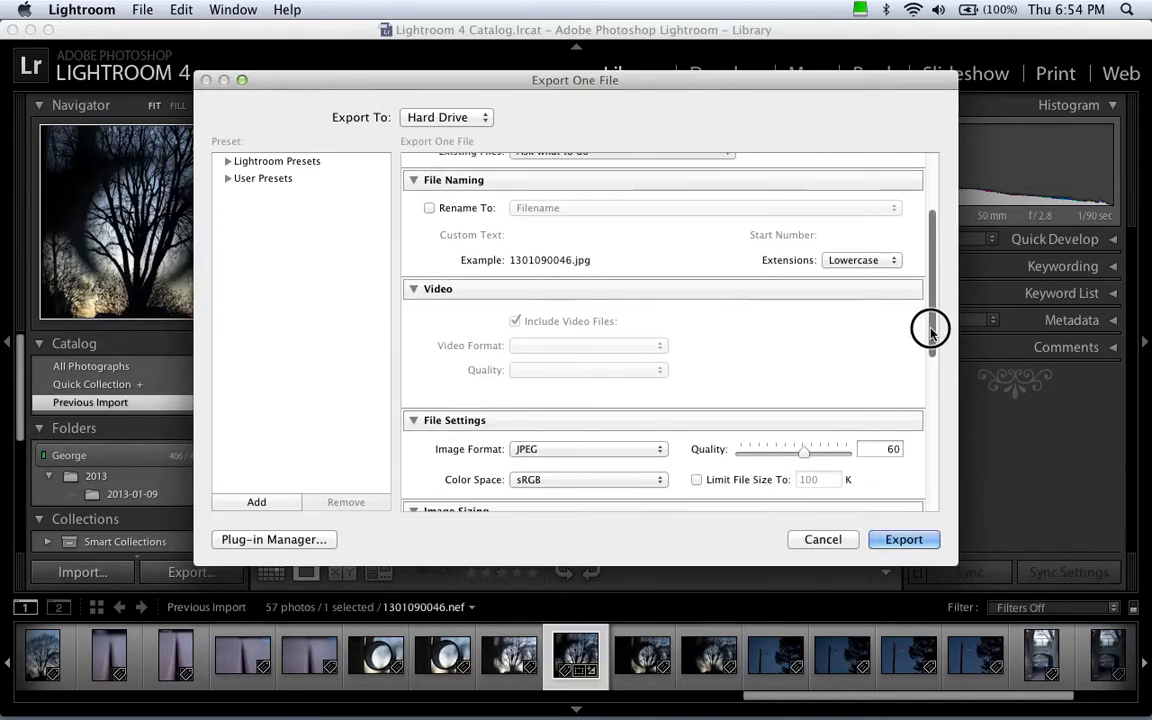
pyautogui.click(413, 291)
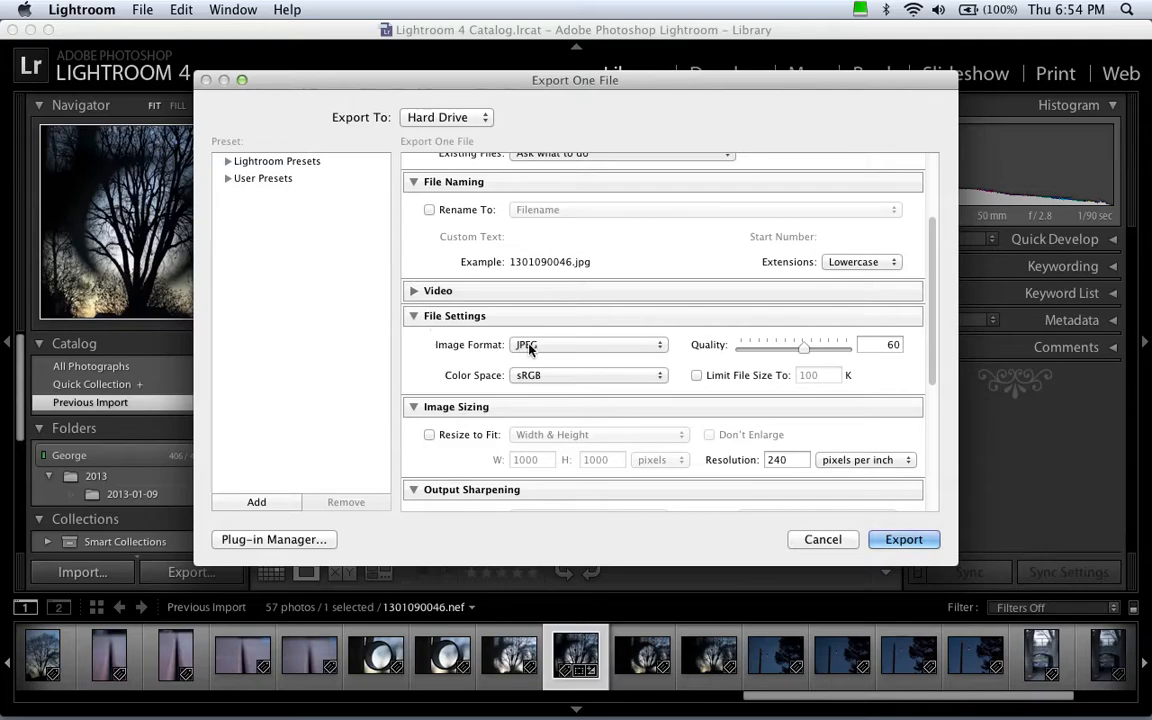
pyautogui.doubleClick(900, 345)
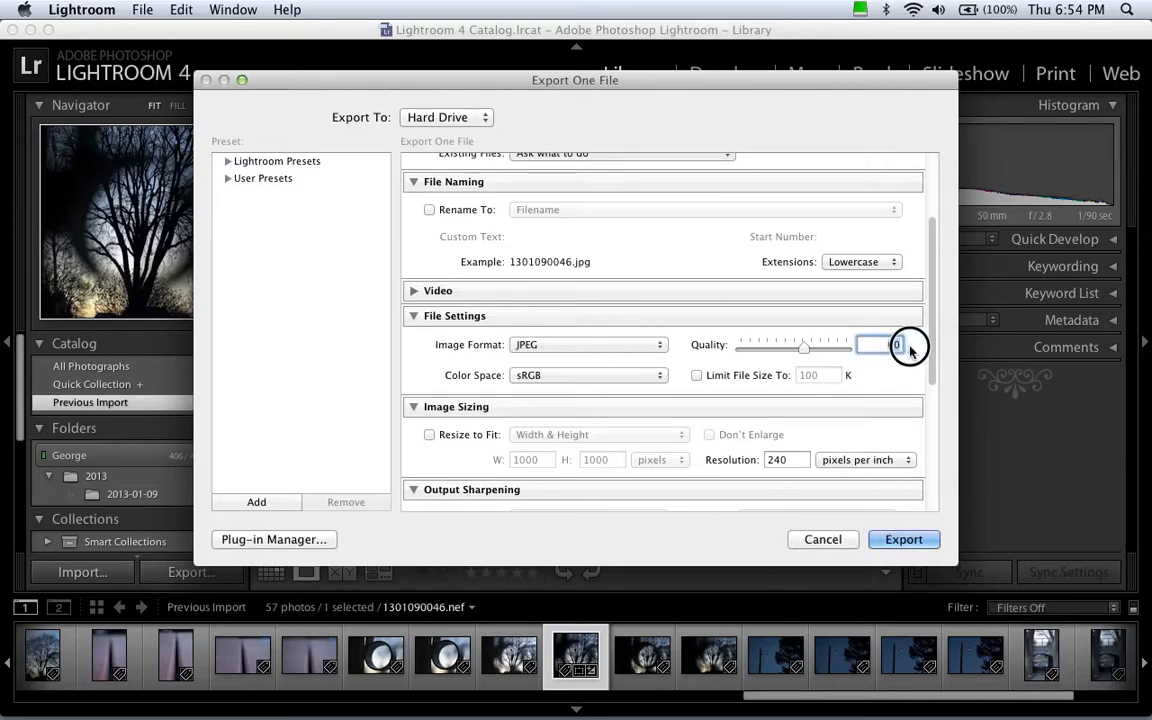
pyautogui.write('80')
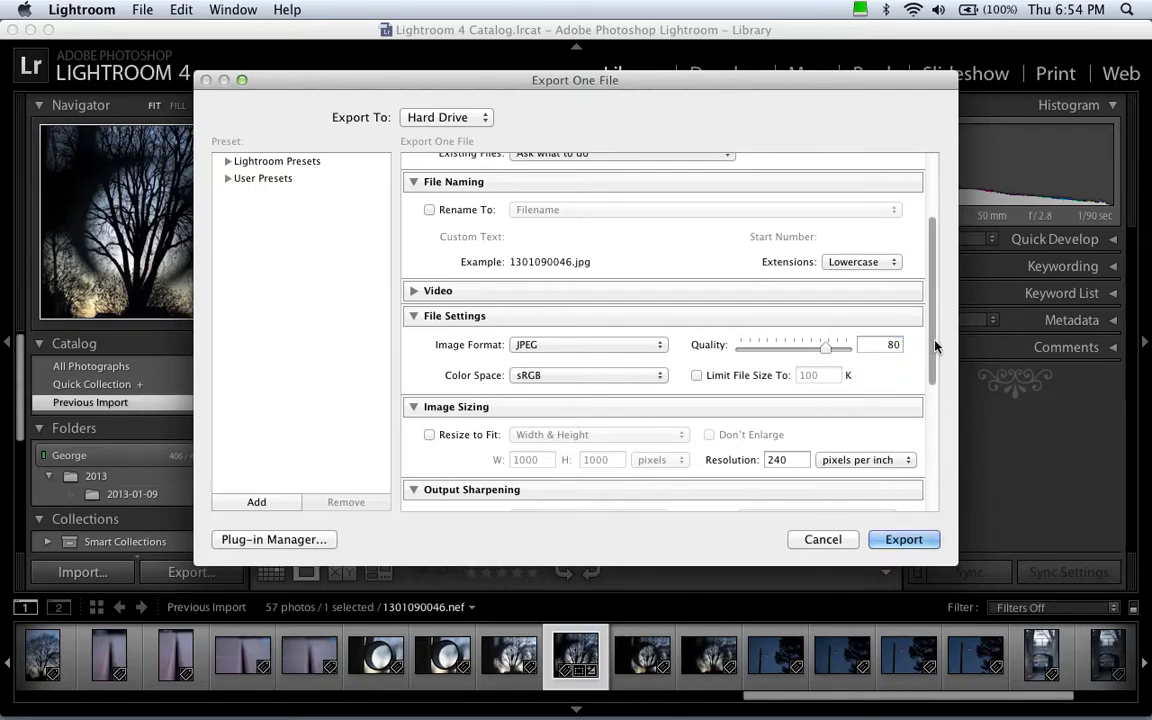
# Step: Turn on output sharpening for Screen at the Standard amount and turn off the removal of location info
pyautogui.moveTo(932, 343); pyautogui.dragTo(918, 429)
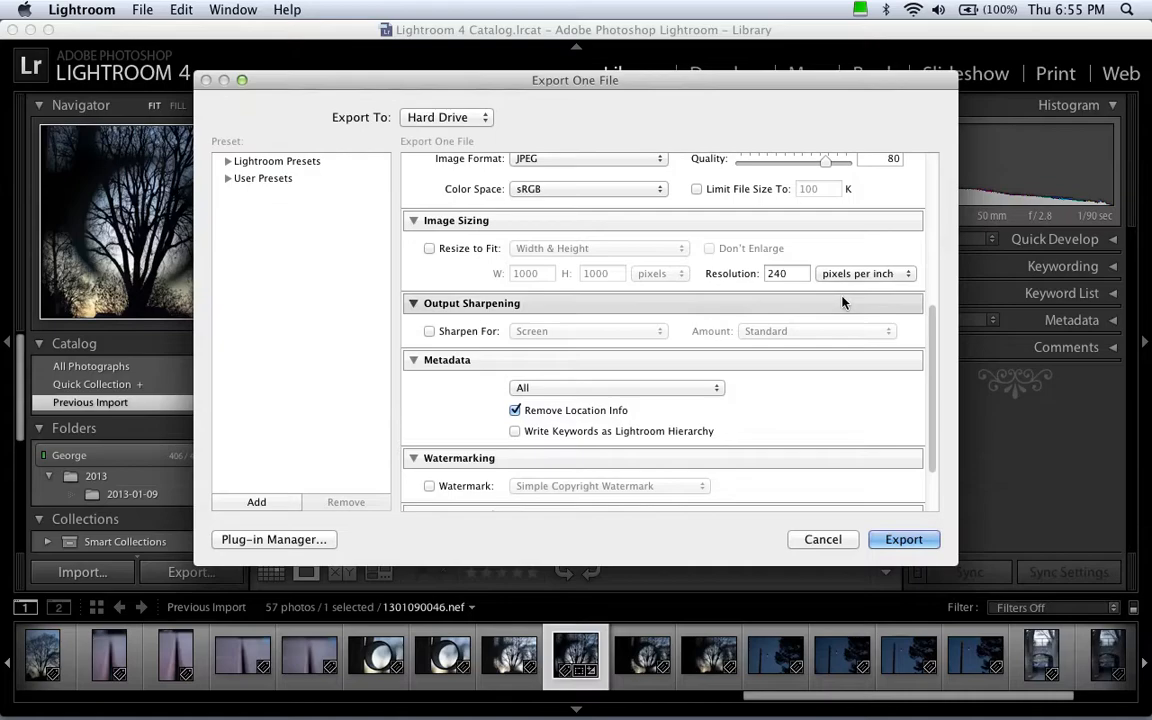
pyautogui.click(468, 334)
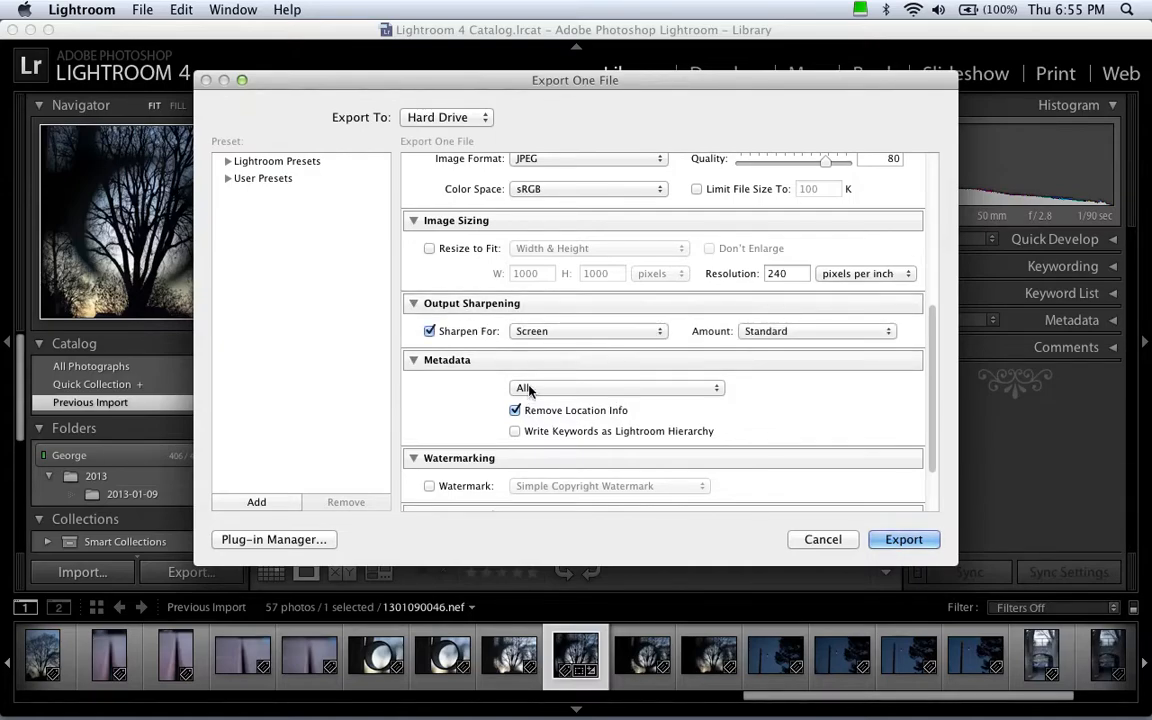
pyautogui.click(514, 411)
# Step: Collapse the Post-Processing and Watermarking sections of the export settings
pyautogui.moveTo(931, 398); pyautogui.dragTo(926, 437)
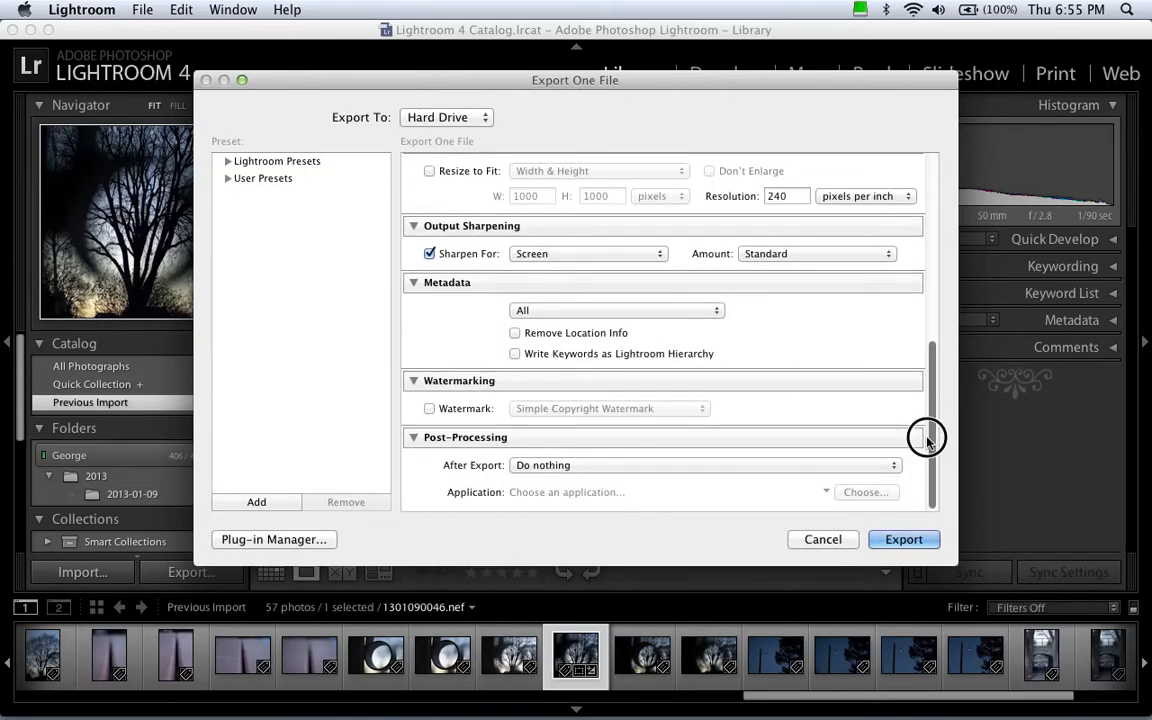
pyautogui.click(413, 437)
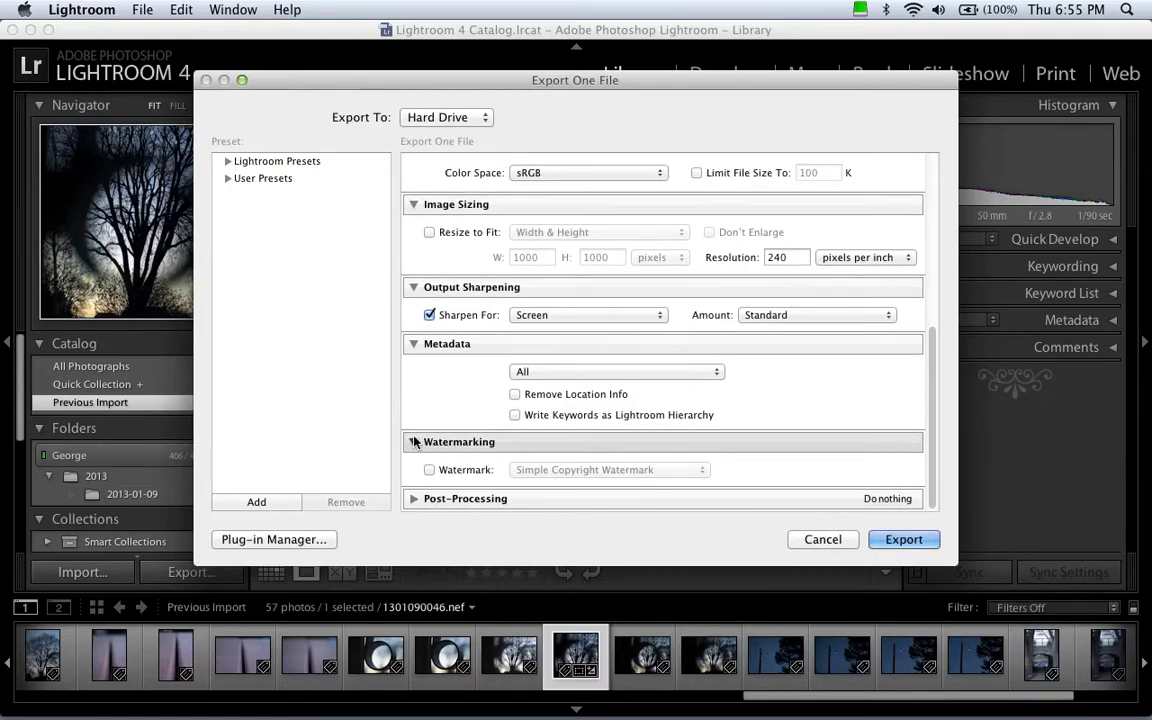
pyautogui.click(413, 442)
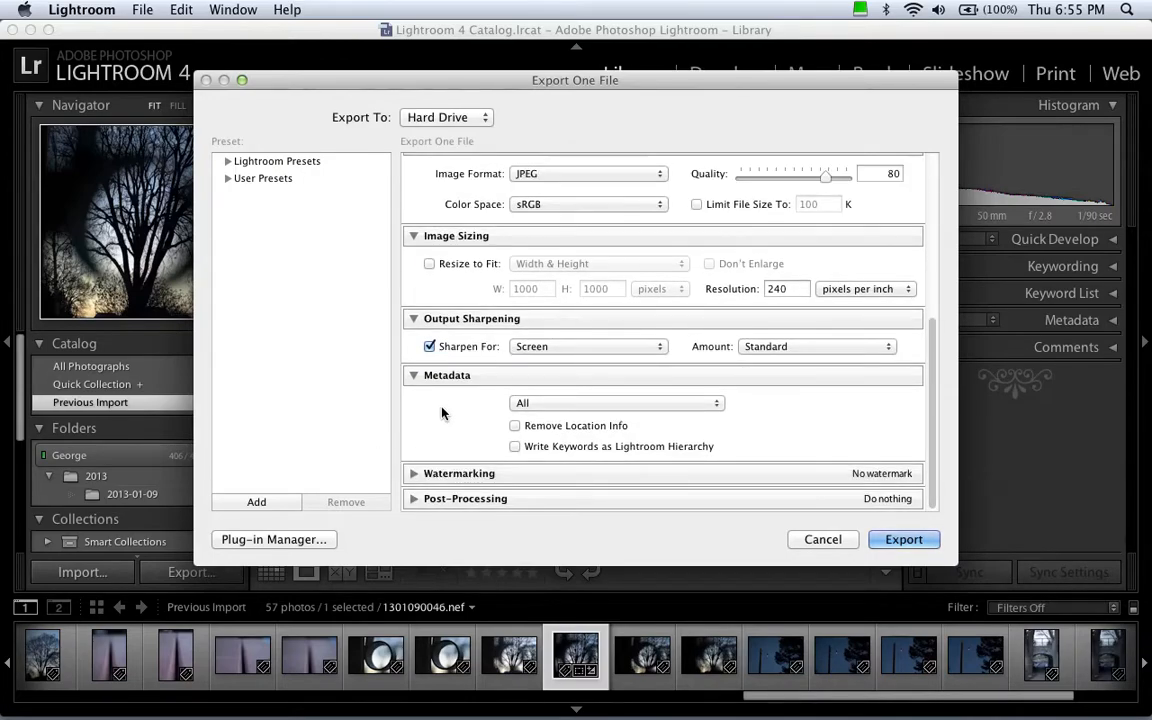
# Step: Save the current export settings as a user preset named "Export to JPEG 80%"
pyautogui.moveTo(931, 366); pyautogui.dragTo(927, 296)
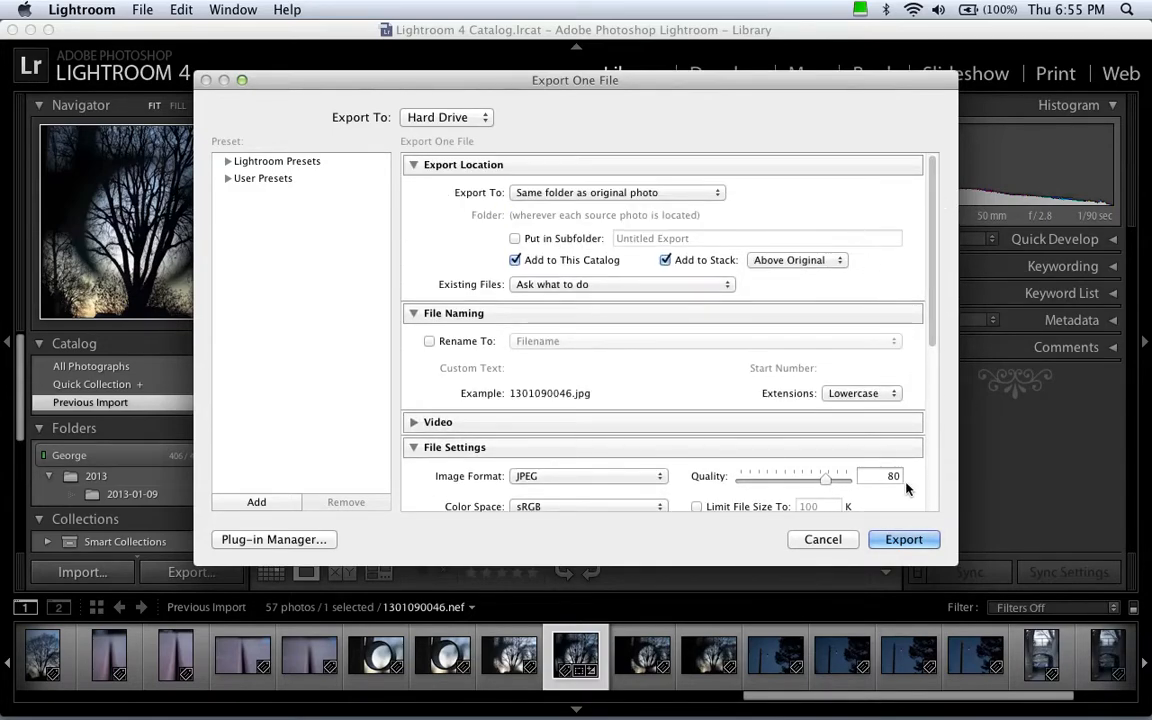
pyautogui.click(278, 502)
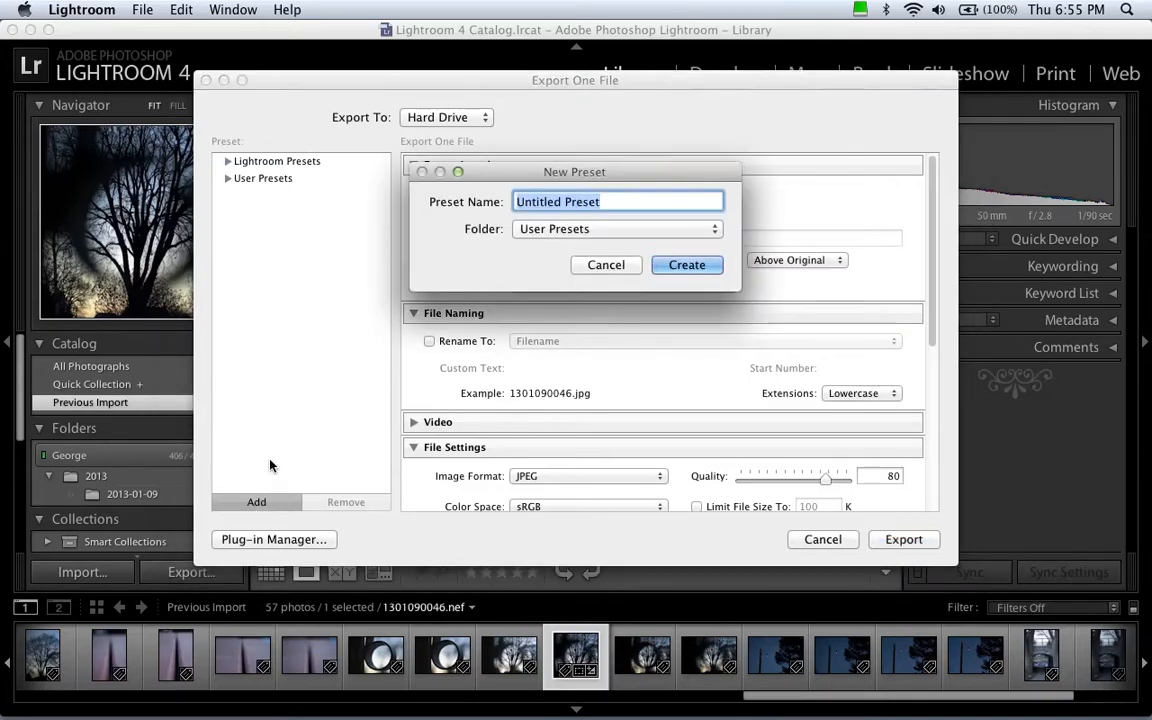
pyautogui.write('Expor')
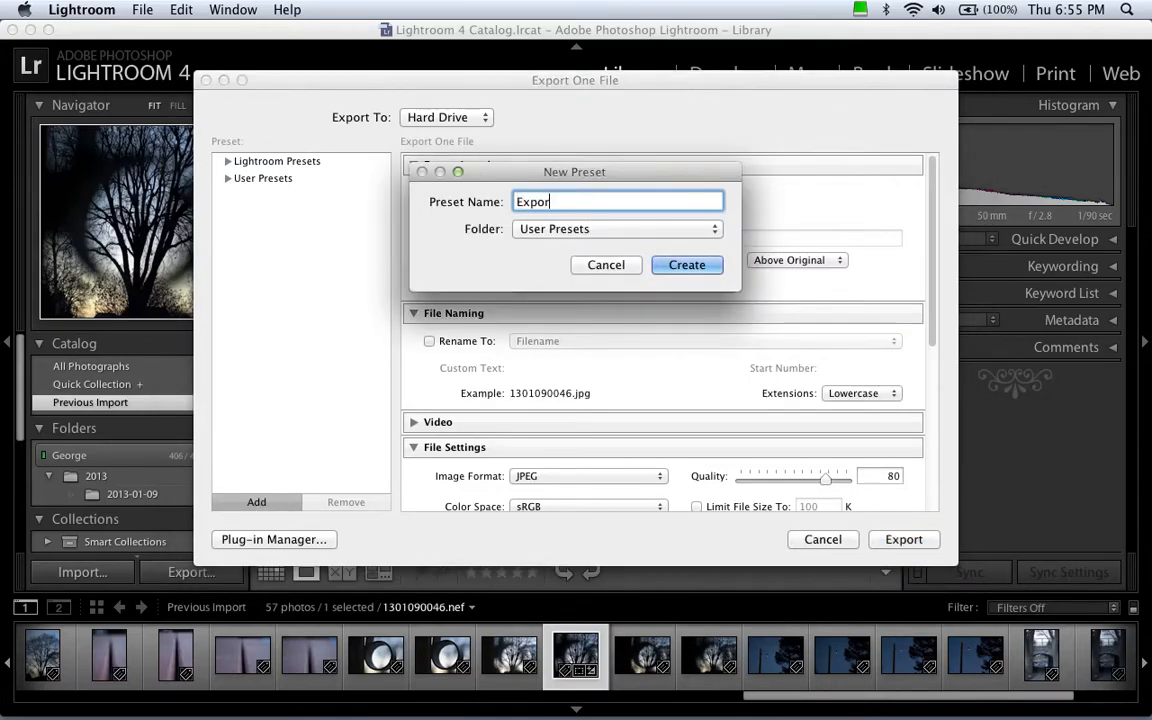
pyautogui.write('t to JPEG 80%')
pyautogui.click(699, 268)
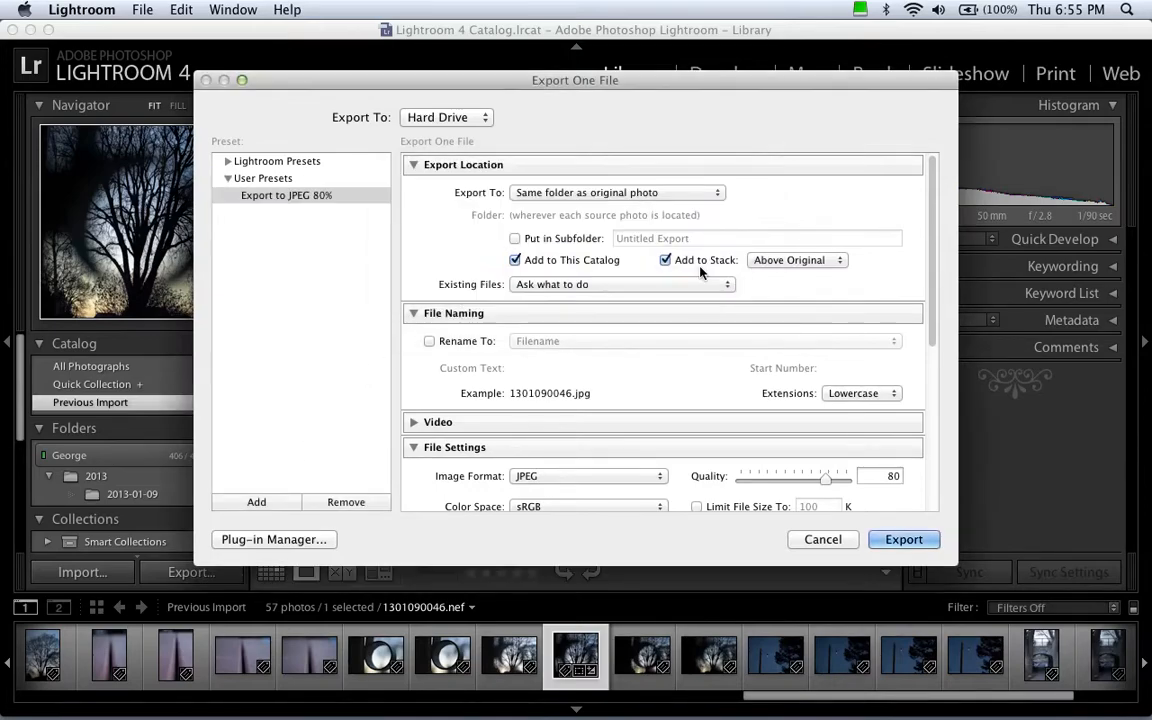
# Step: Export the tree photo using a unique file name and show the library photos as a grid
pyautogui.click(910, 542)
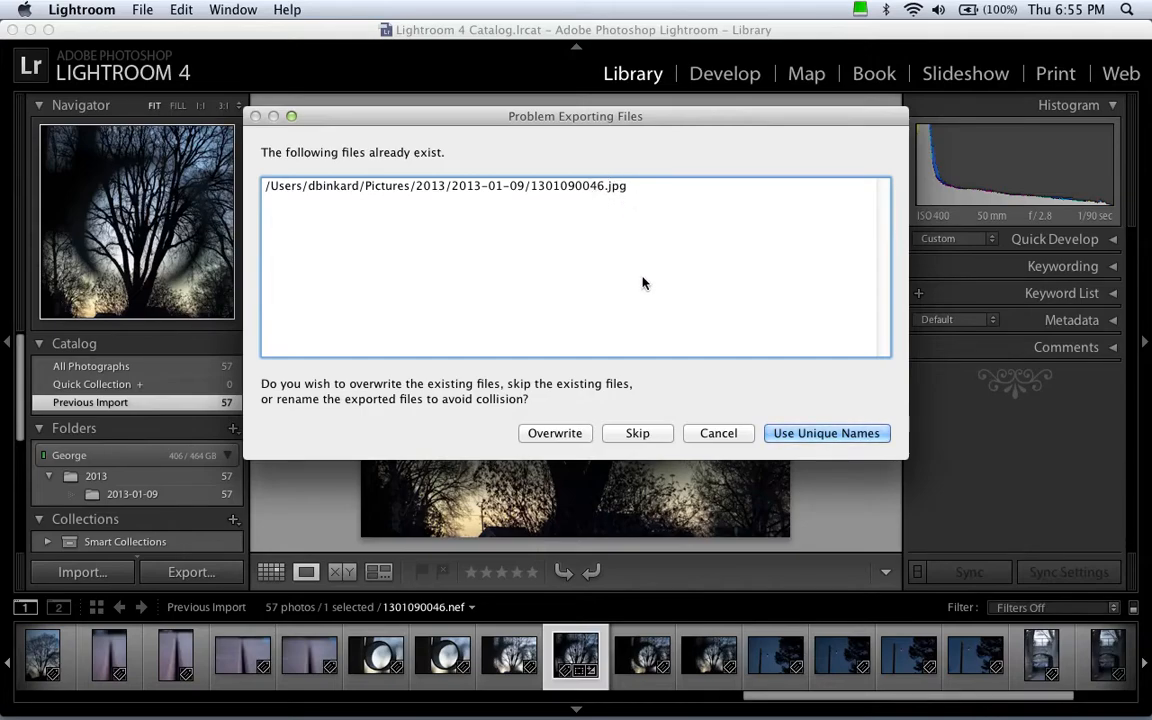
pyautogui.click(825, 437)
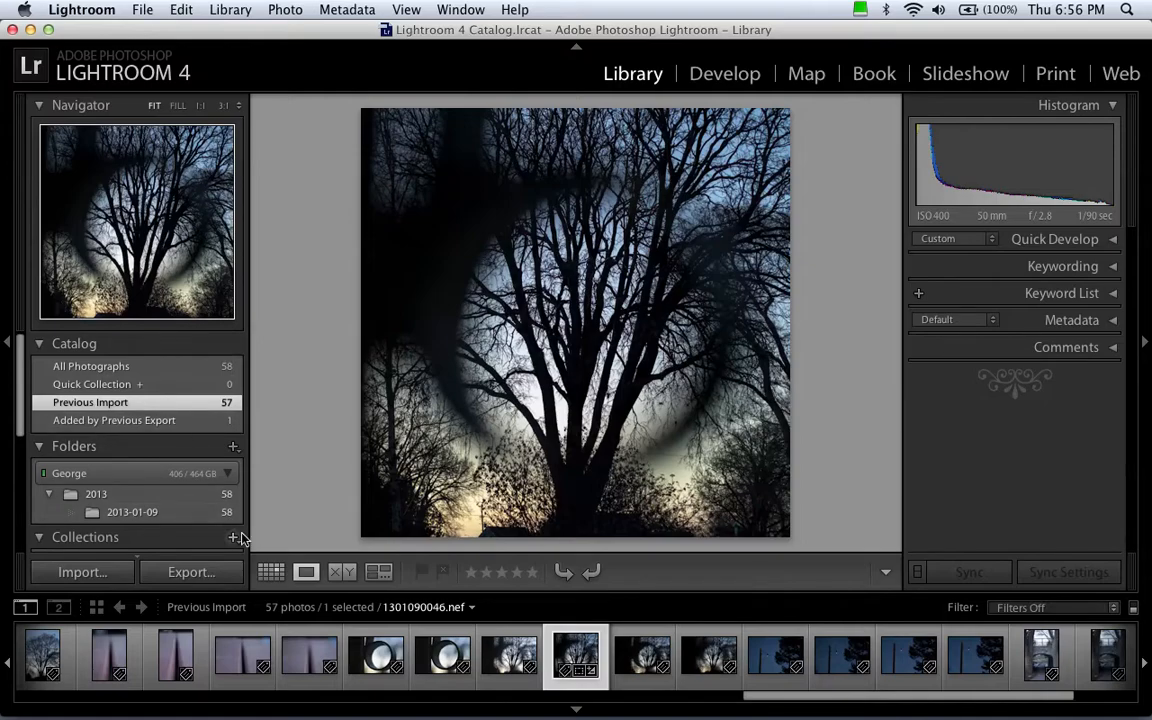
pyautogui.press('g')
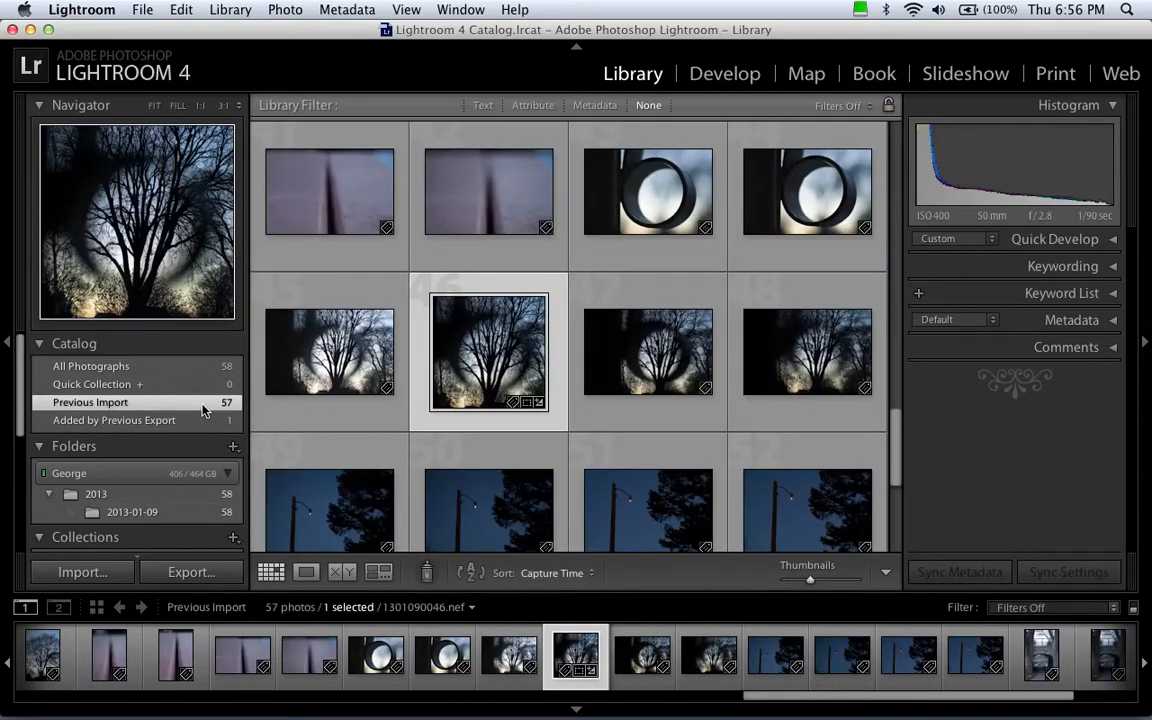
# Step: Open the 2013-01-09 folder and inspect the exported JPEG stacked with its original NEF file
pyautogui.scroll(-2, 183, 366)
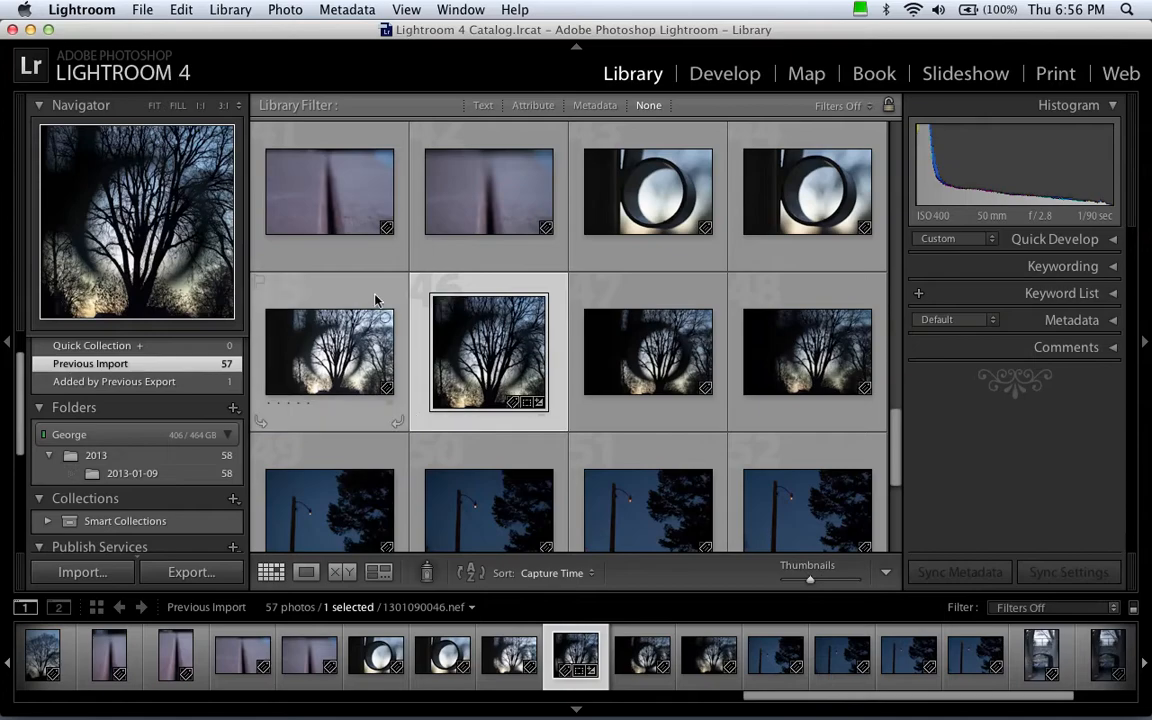
pyautogui.click(182, 473)
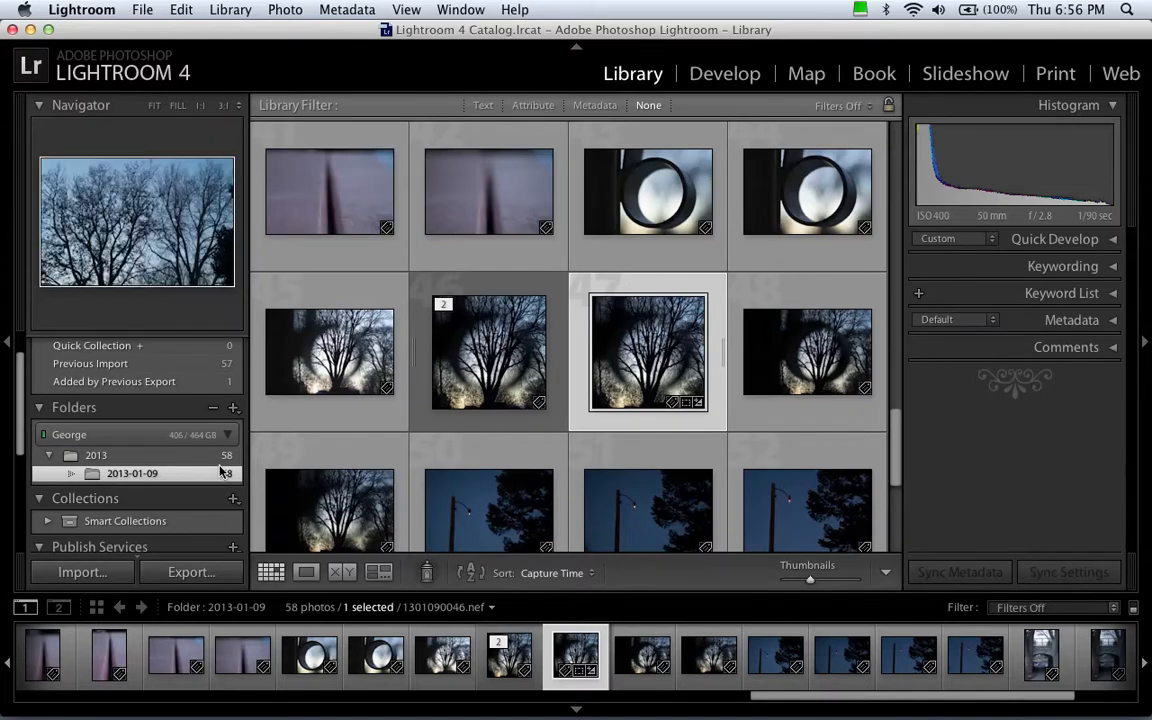
pyautogui.click(515, 360)
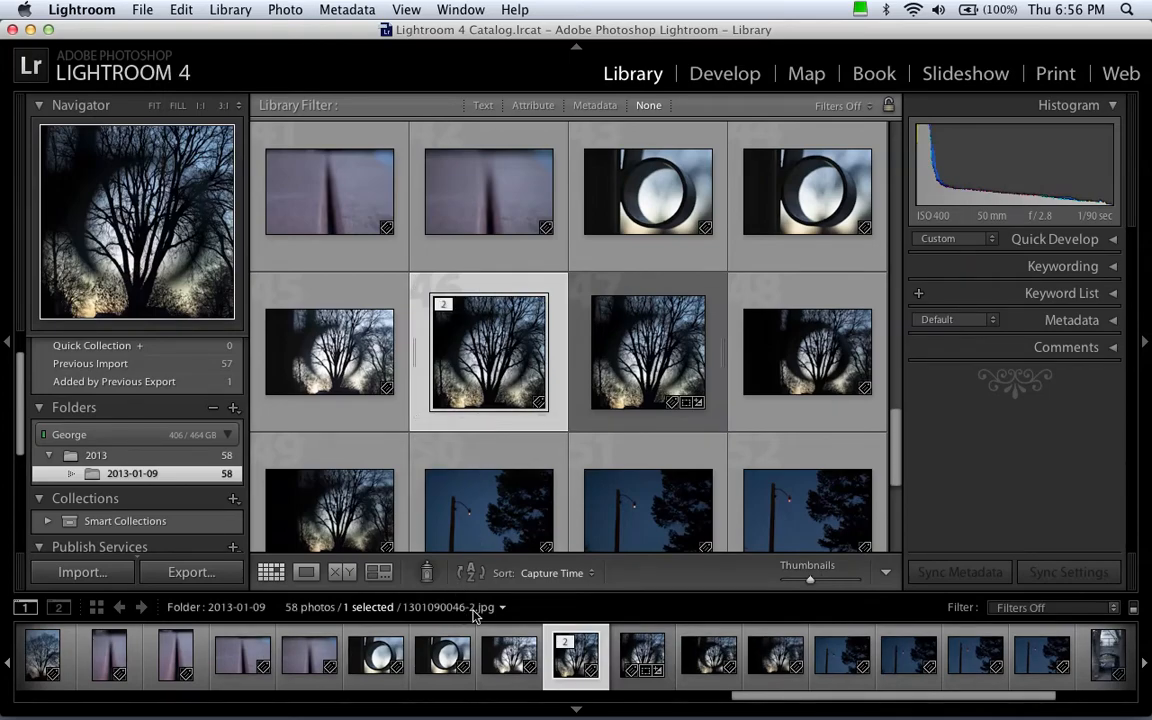
pyautogui.click(635, 364)
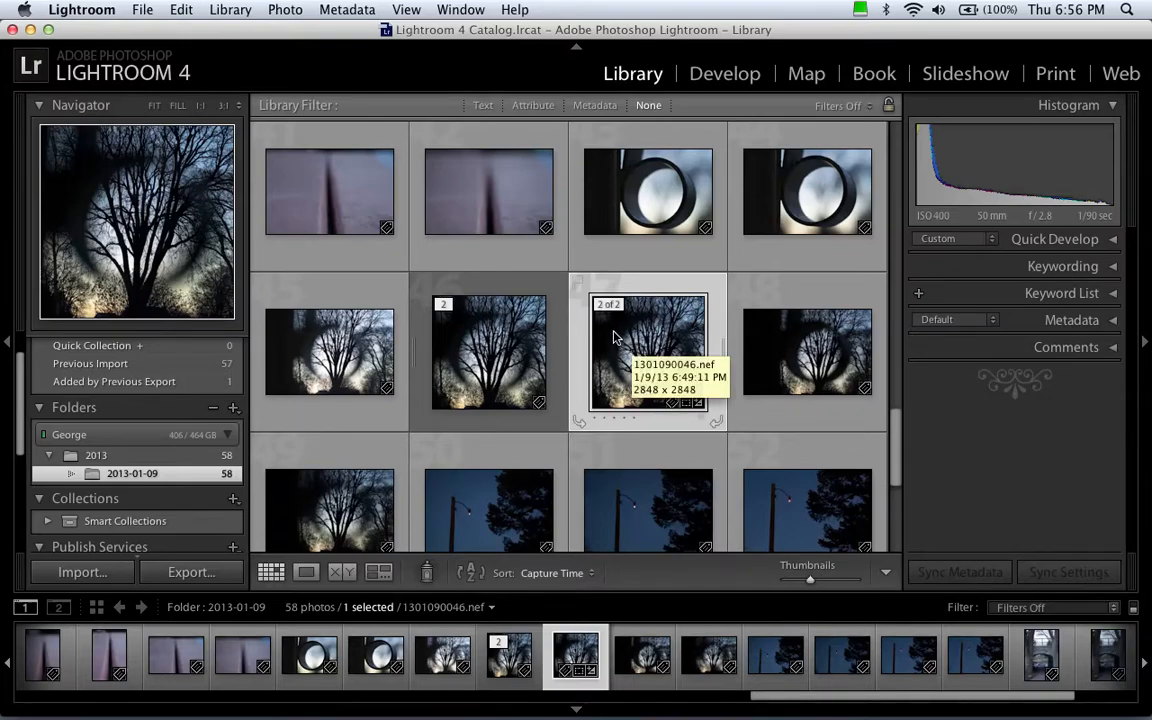
pyautogui.click(779, 333)
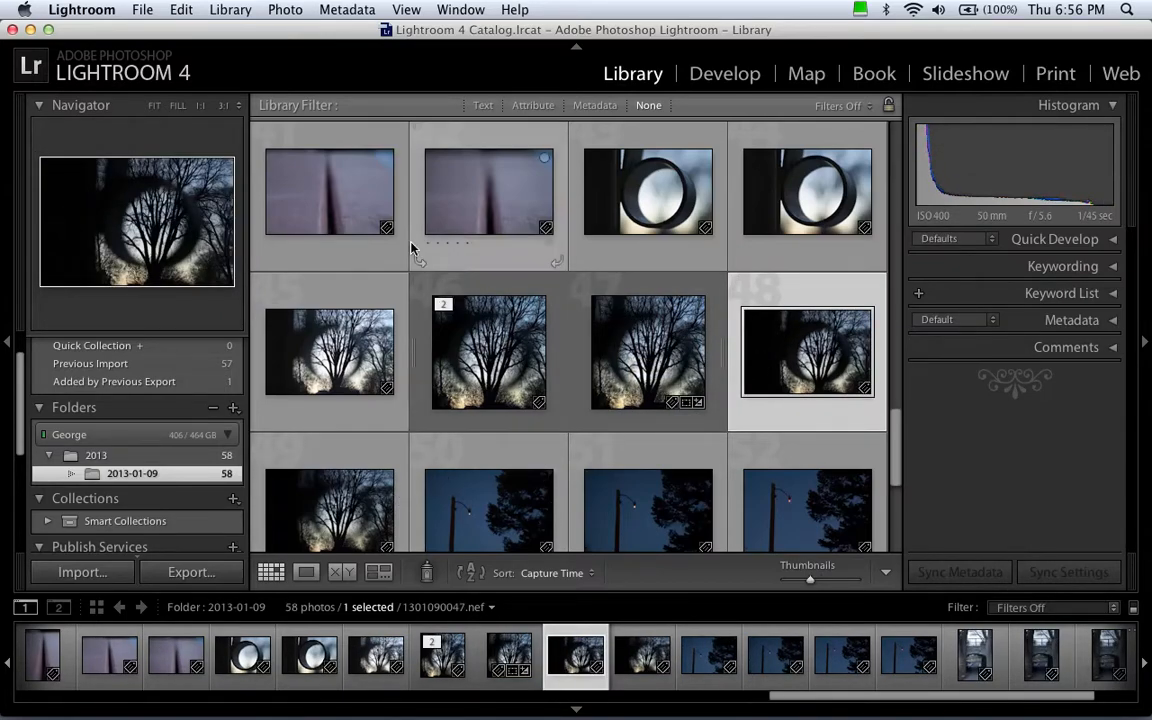
# Step: Open the program's preferences, review the General settings, and close them without changes
pyautogui.click(82, 9)
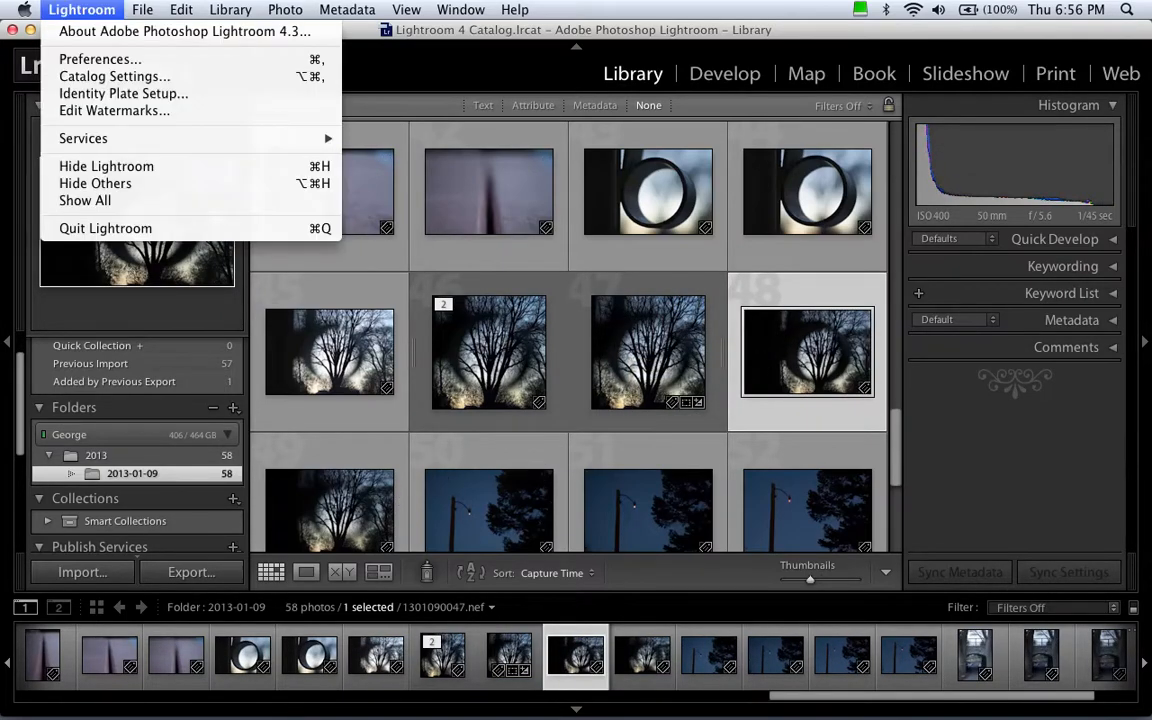
pyautogui.click(105, 57)
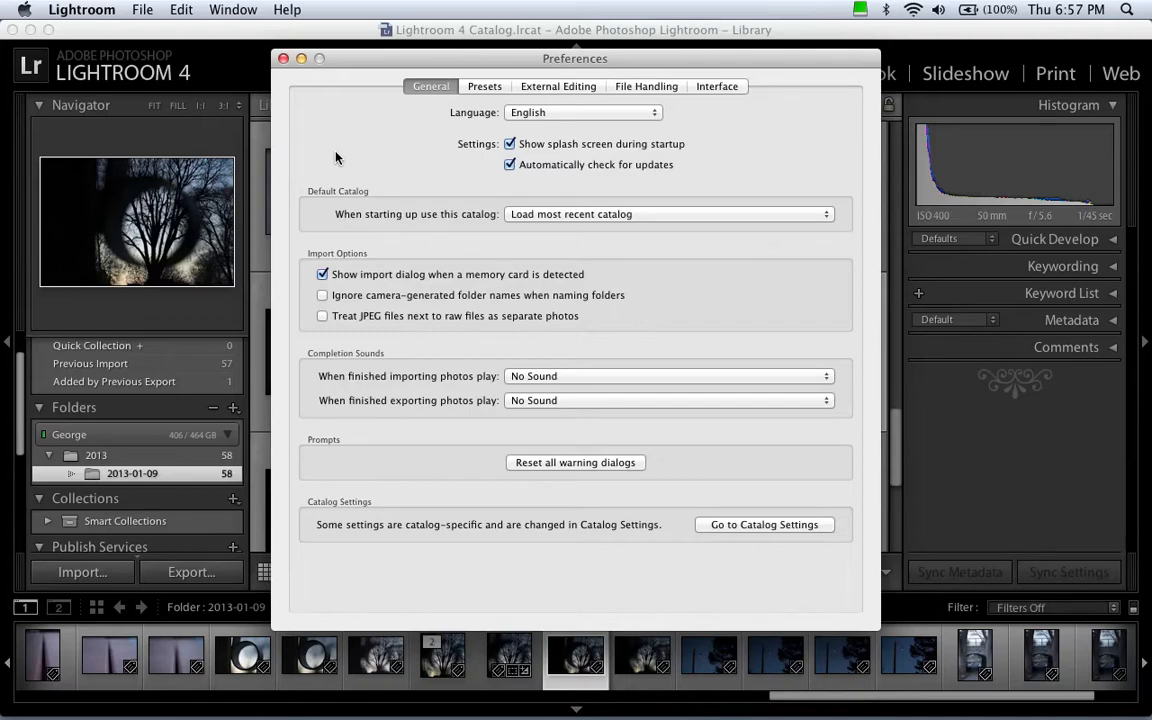
pyautogui.click(283, 58)
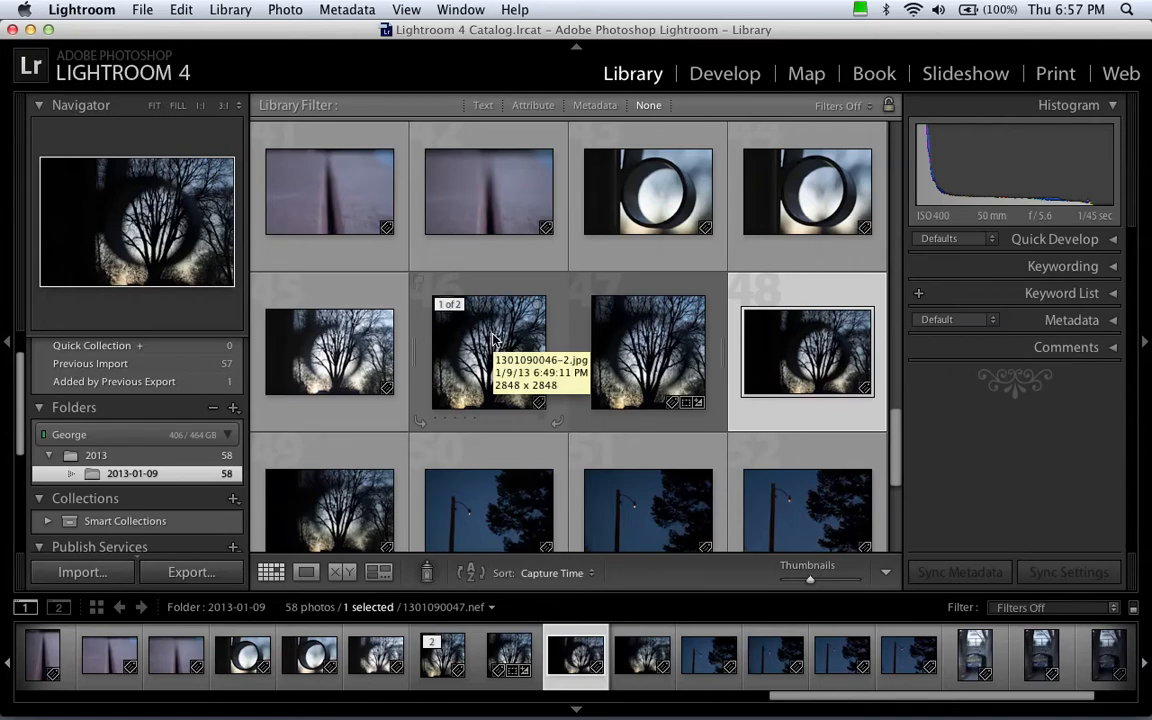
pyautogui.moveTo(575, 712)
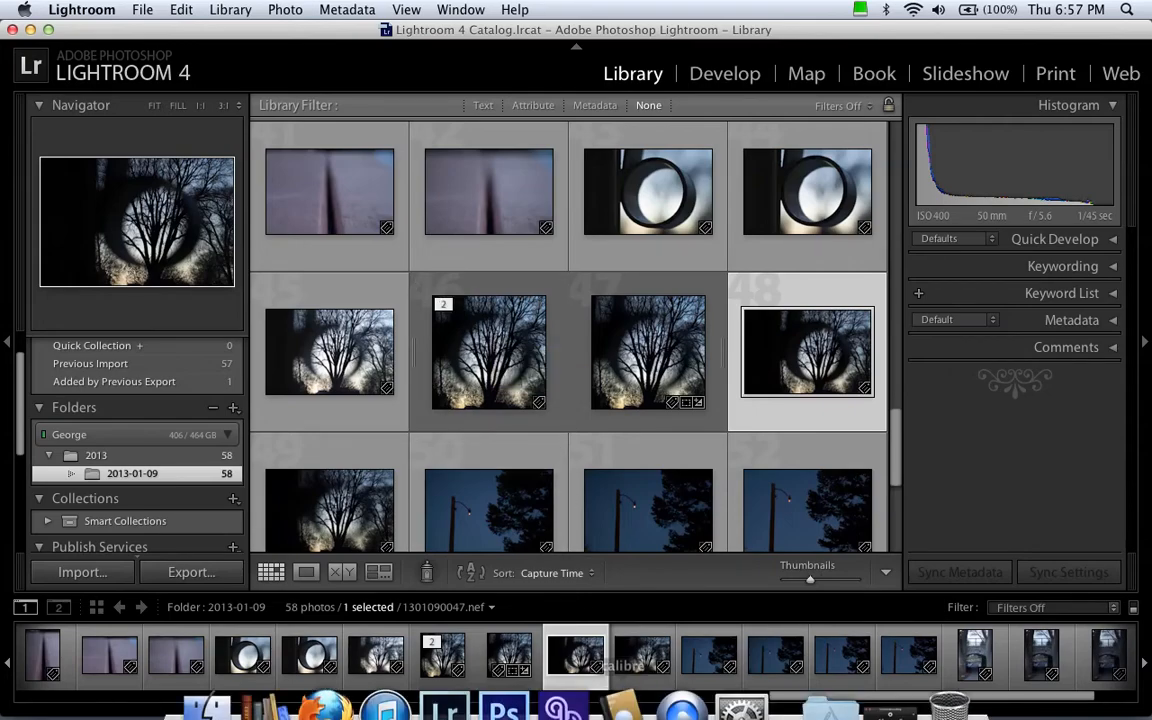
pyautogui.click(681, 674)
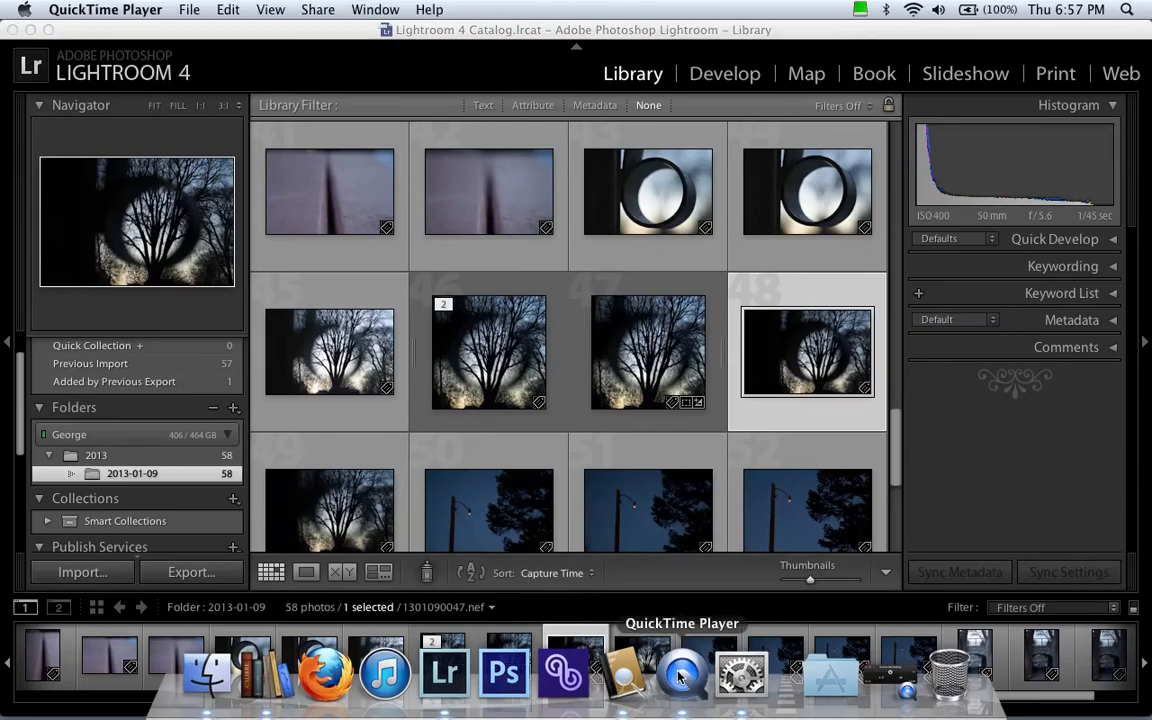